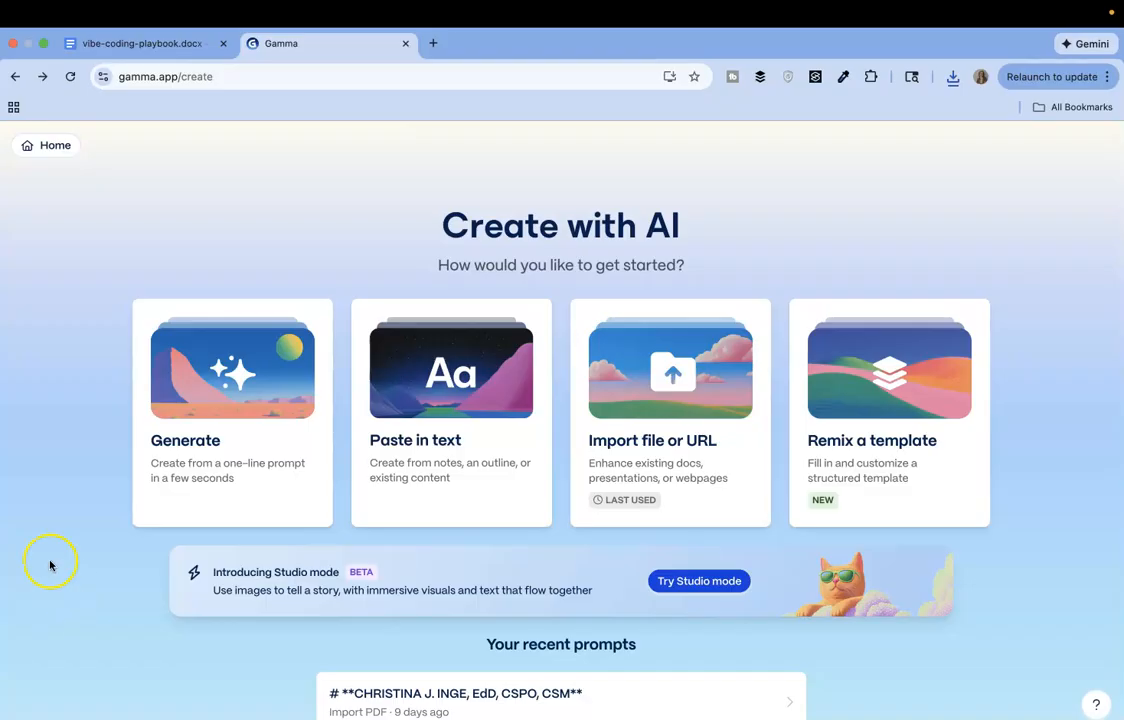
# Return to the gamma overview and start a new AI creation from an imported file or URL
pyautogui.click(15, 77)
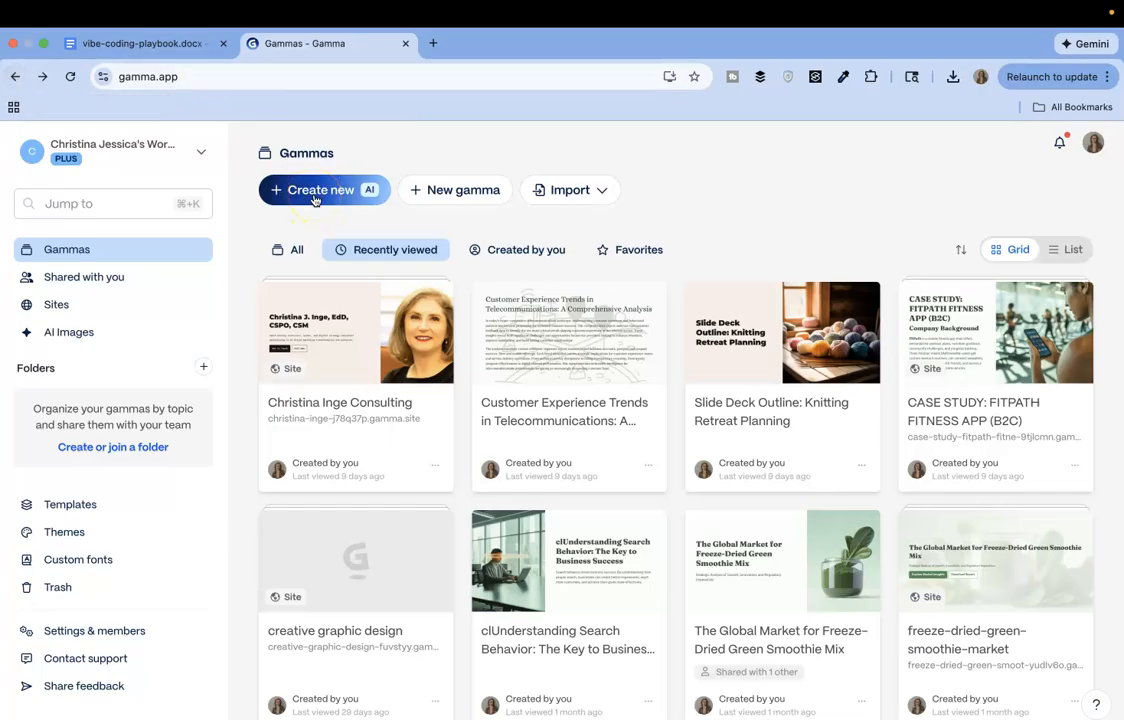
pyautogui.click(314, 197)
pyautogui.click(209, 420)
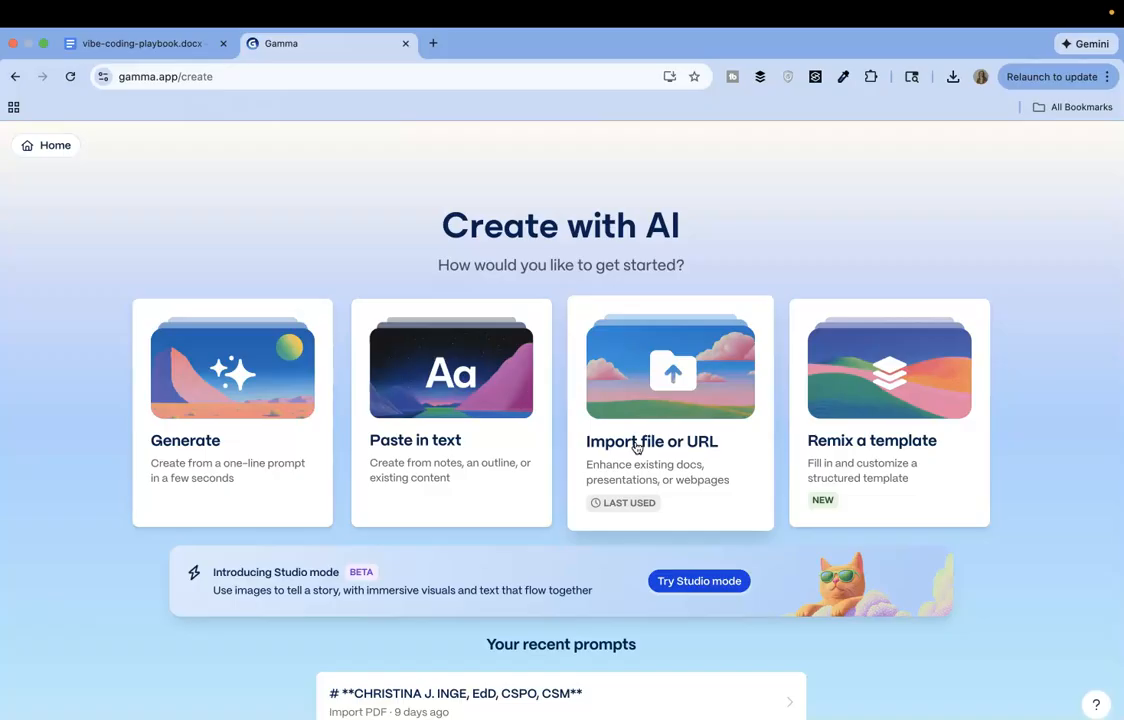
pyautogui.click(636, 447)
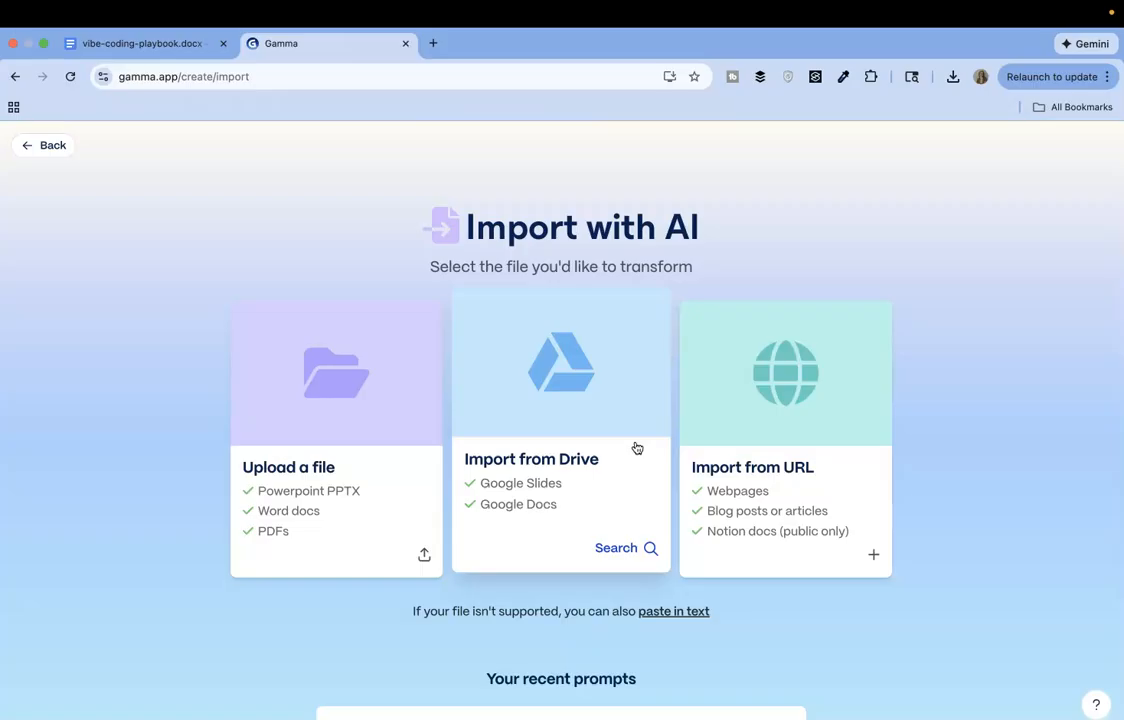
# Upload the vibe-coding-playbook file from the Documents folder and continue with Document as the output type
pyautogui.click(316, 502)
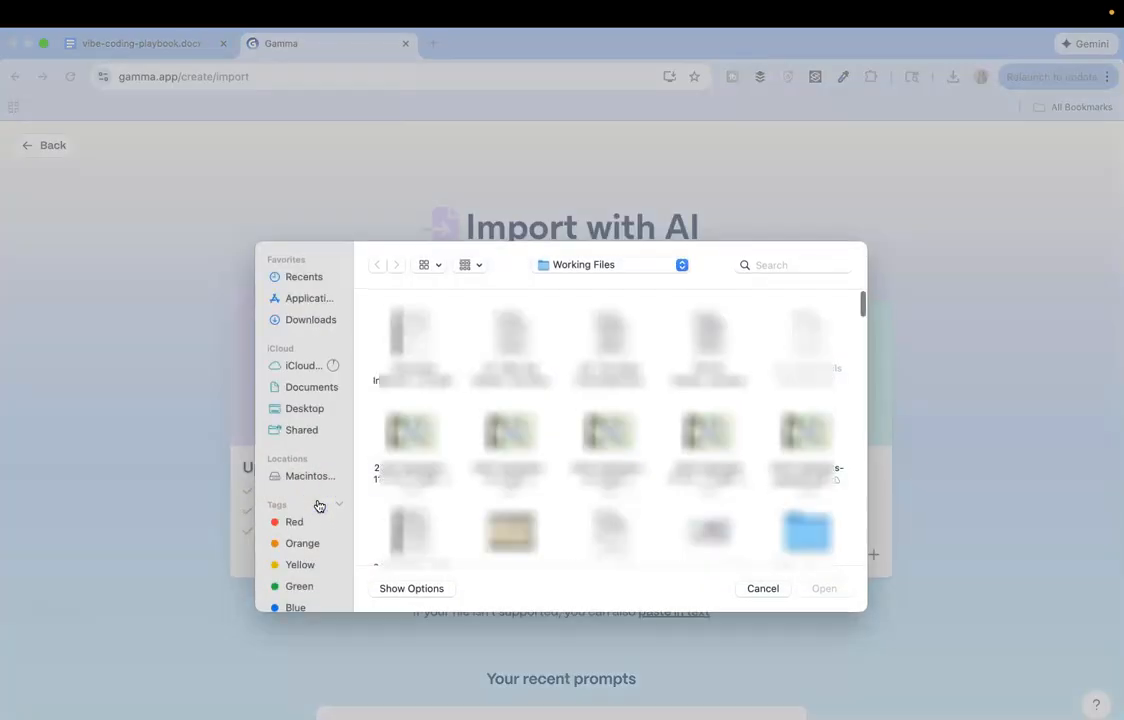
pyautogui.click(306, 390)
pyautogui.click(401, 356)
pyautogui.click(822, 590)
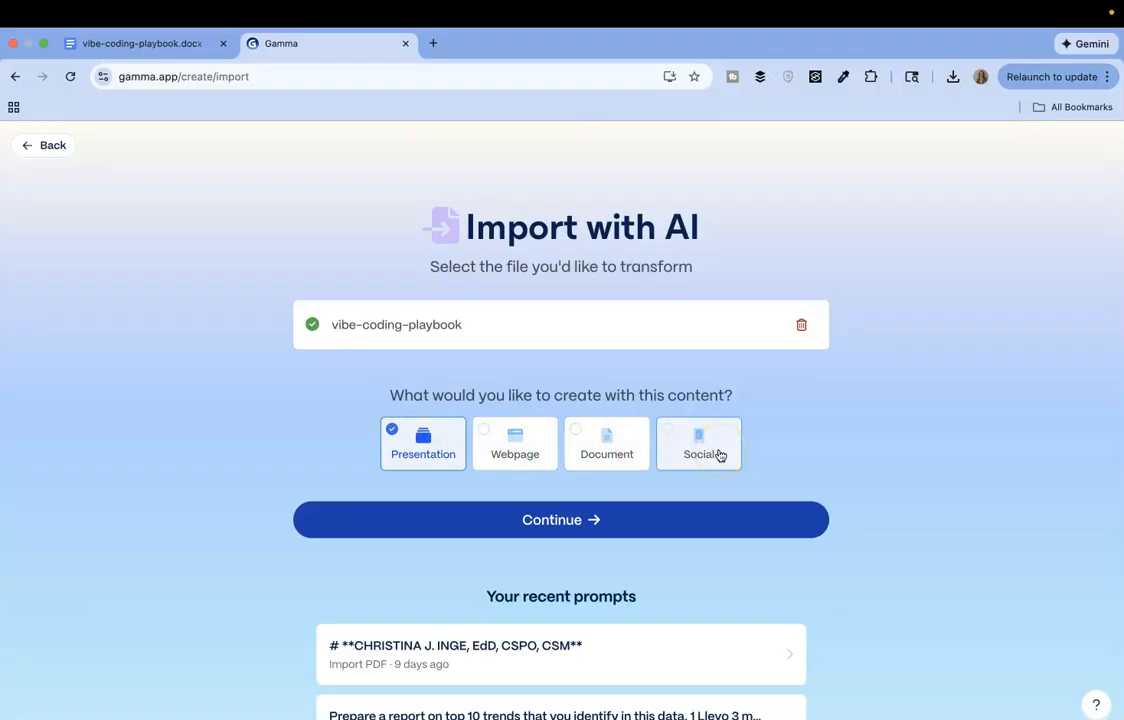
pyautogui.click(620, 449)
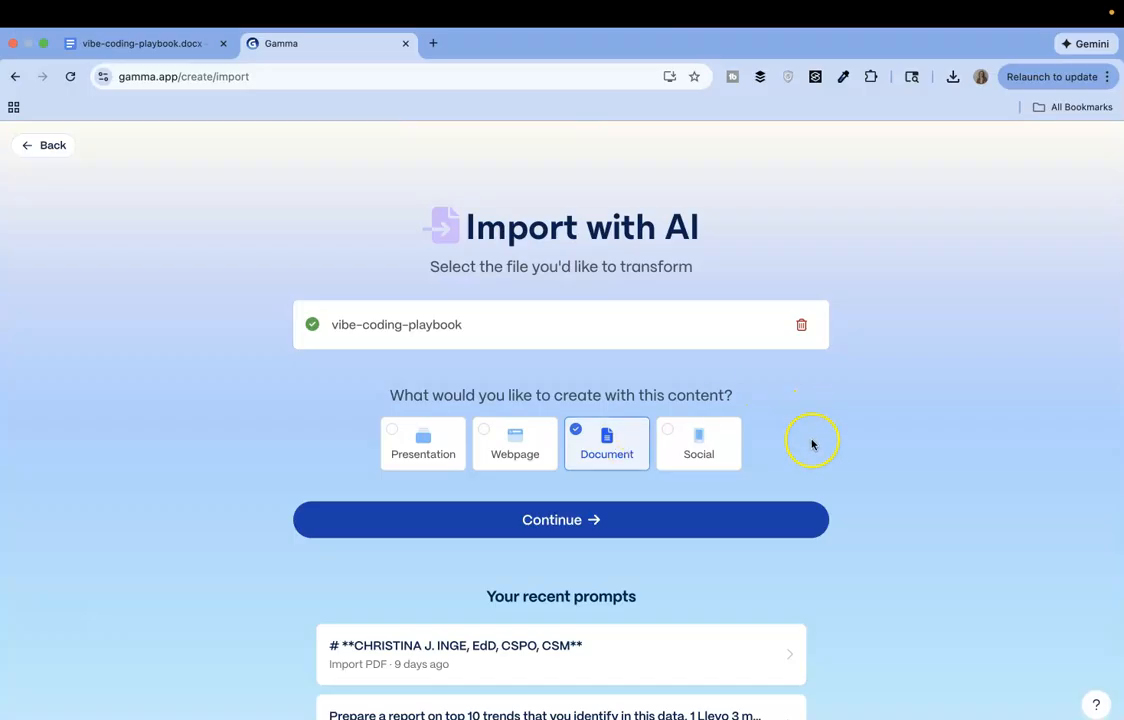
pyautogui.click(569, 521)
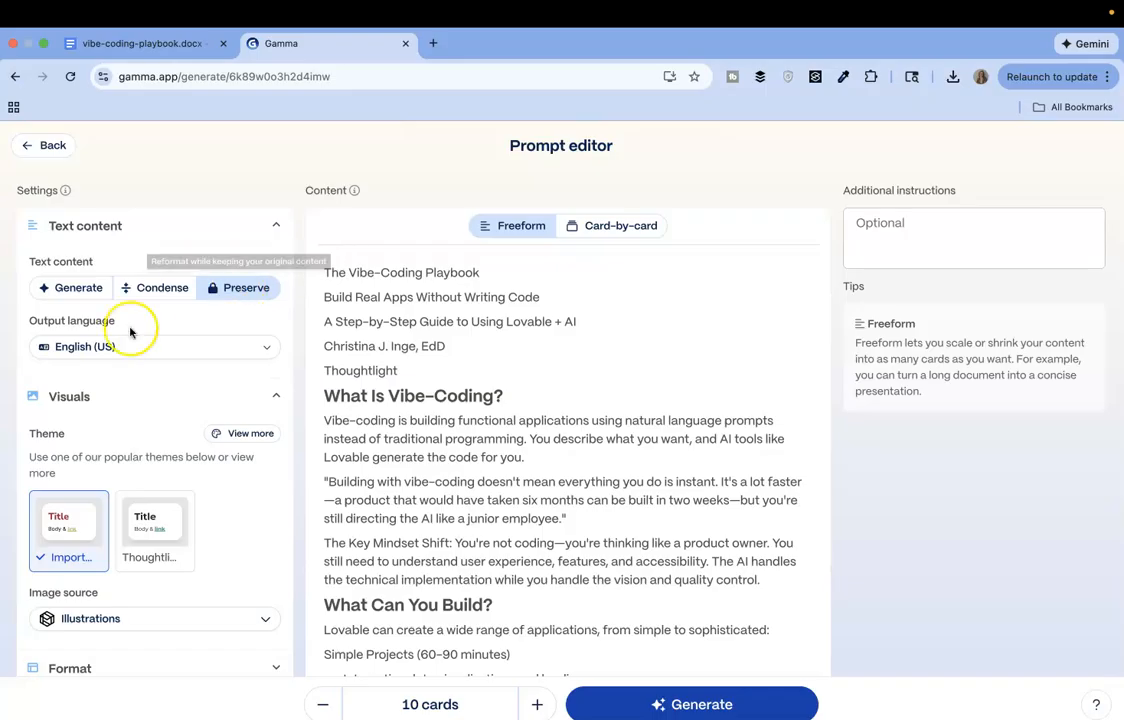
# Select the Thoughtlight theme for the document's visuals
pyautogui.scroll(-1, 214, 424)
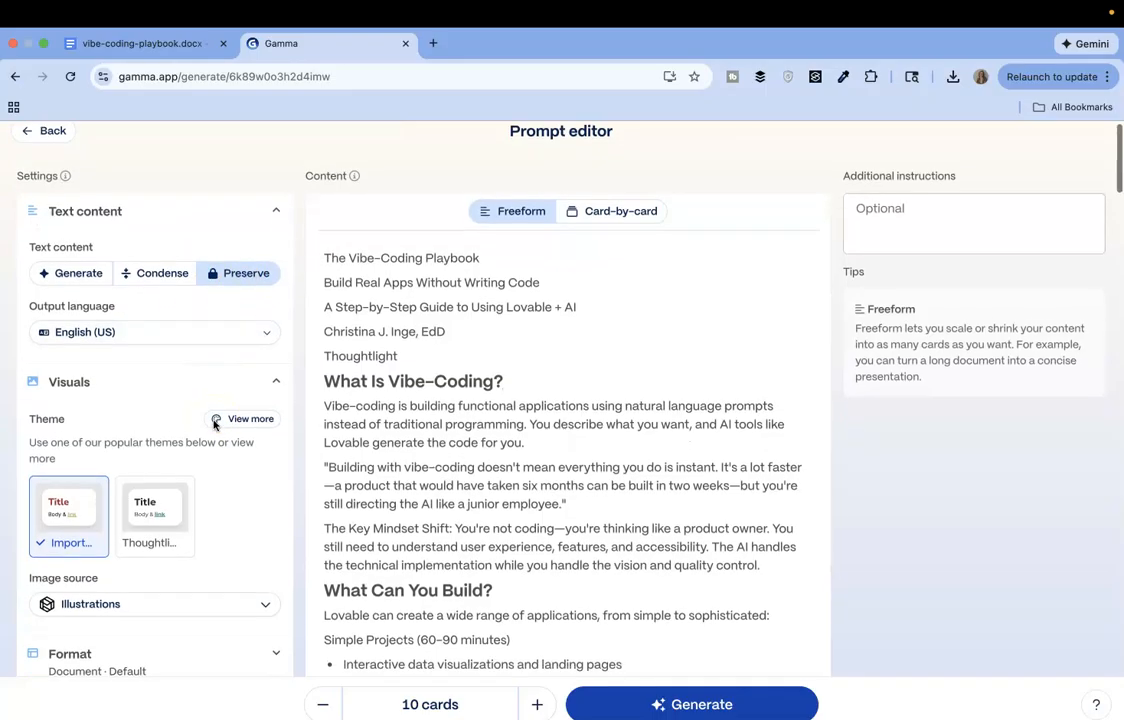
pyautogui.scroll(-5, 216, 424)
pyautogui.click(218, 386)
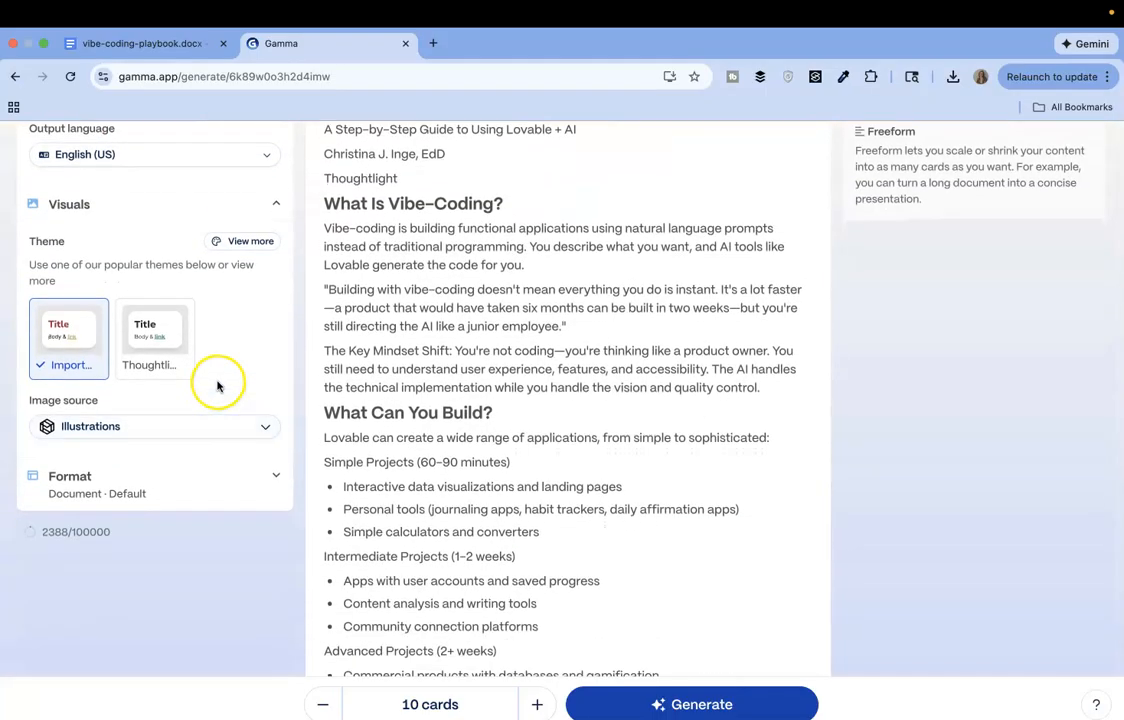
pyautogui.click(177, 340)
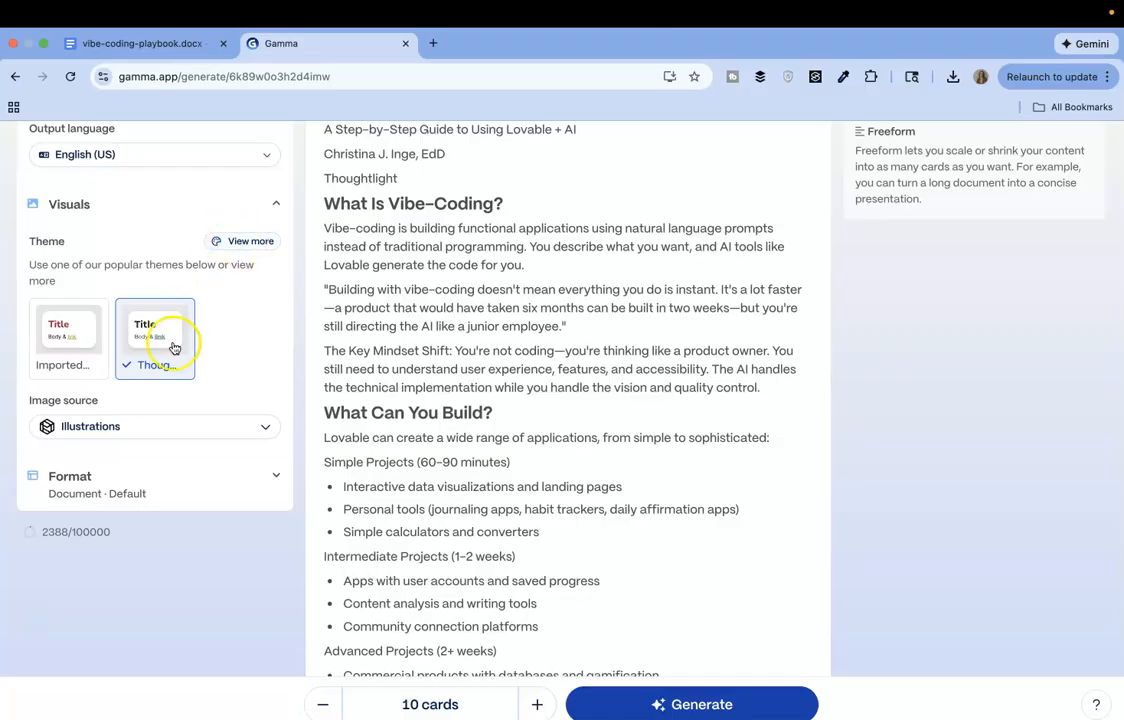
# Browse the standard themes in the full theme gallery and apply Thoughtlight Theme 1 from the custom themes
pyautogui.click(238, 242)
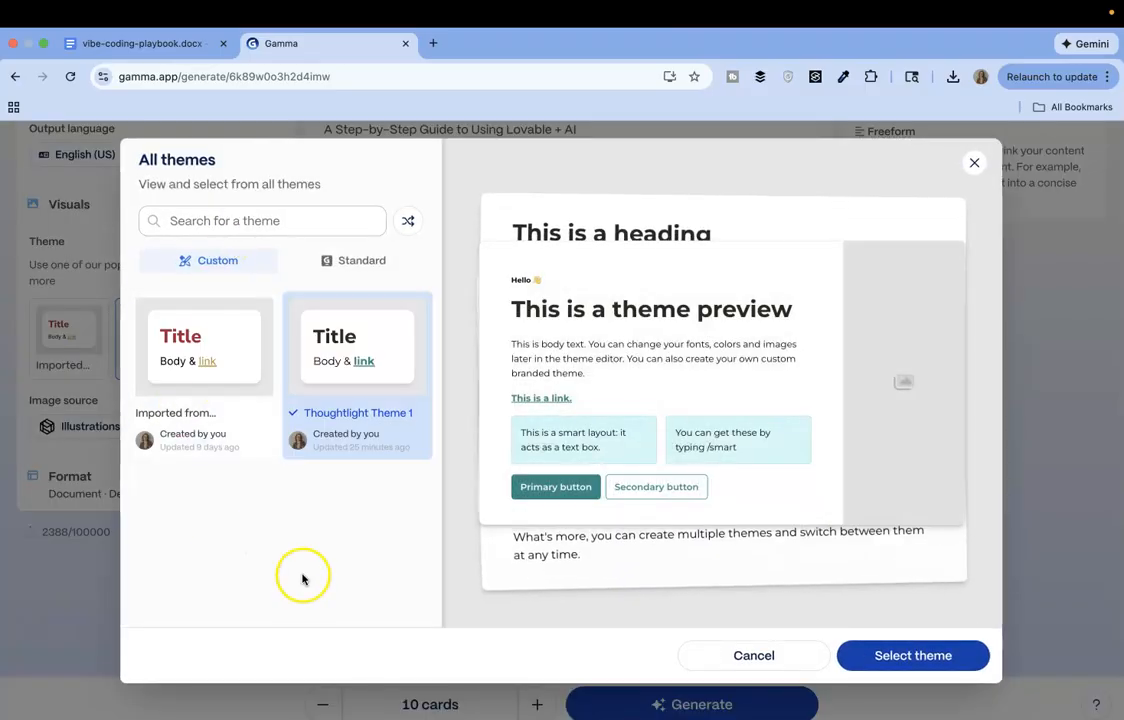
pyautogui.click(350, 271)
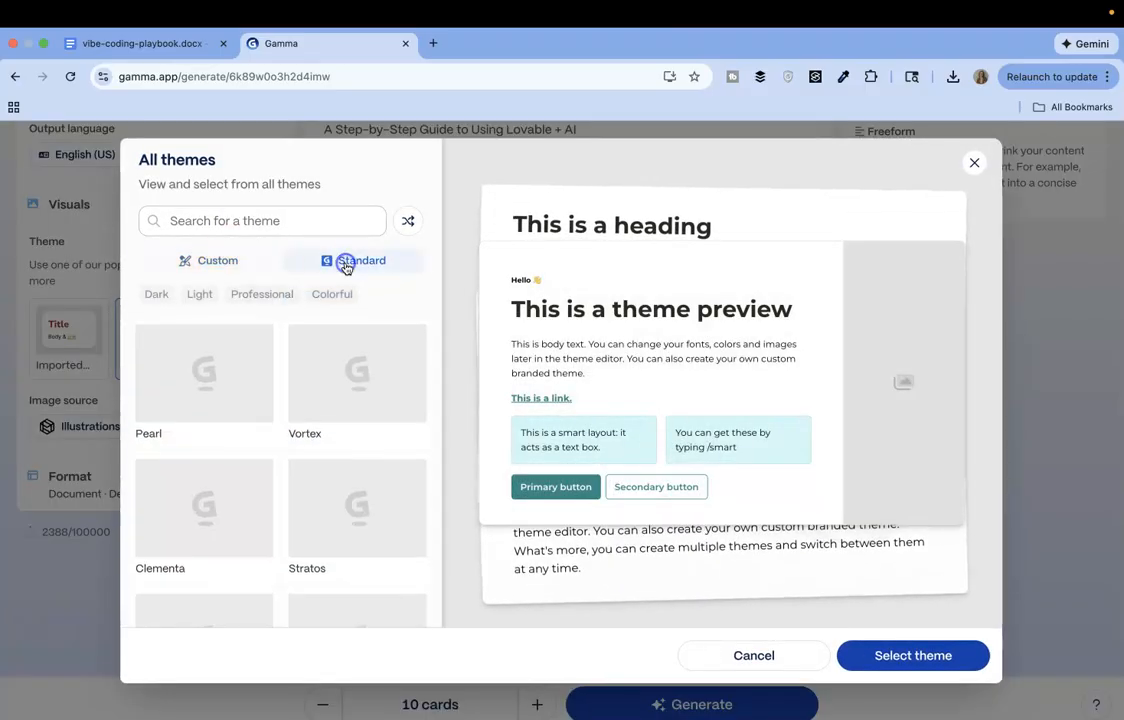
pyautogui.scroll(-5, 330, 516)
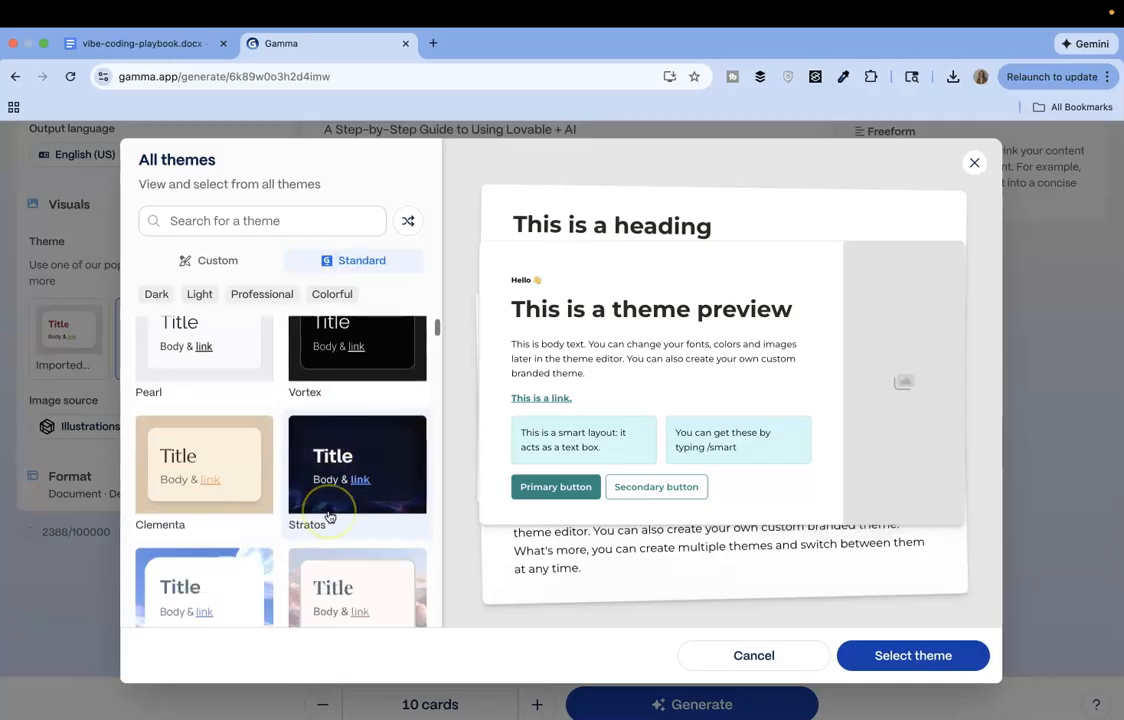
pyautogui.scroll(-5, 330, 516)
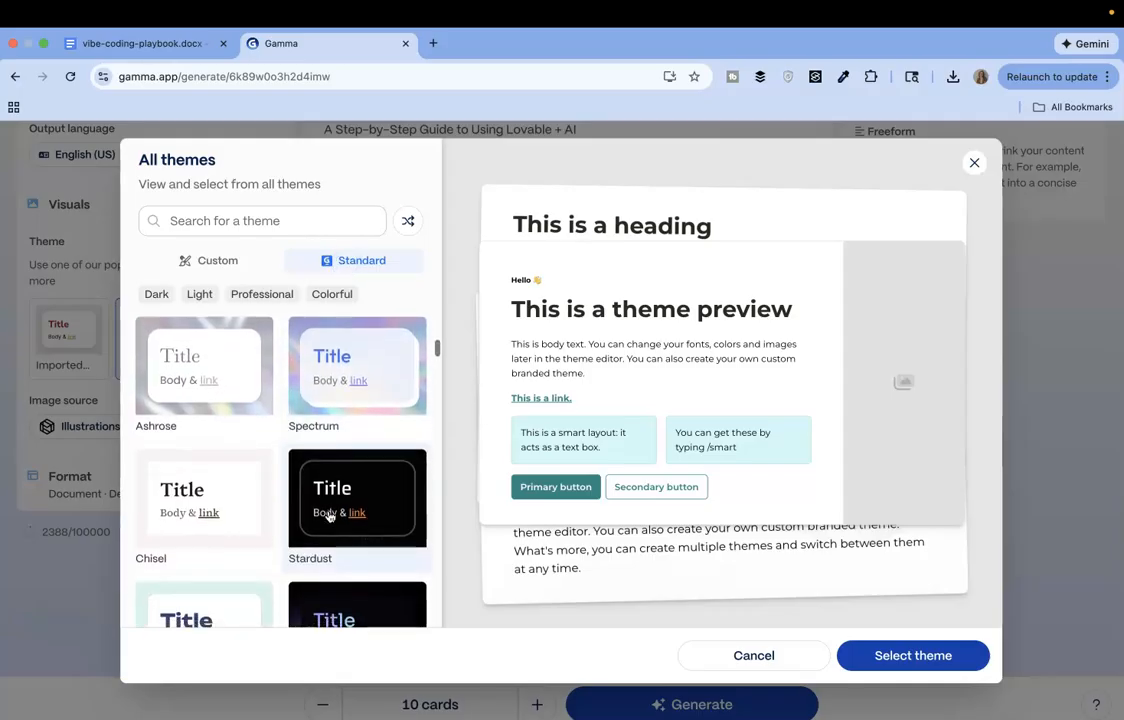
pyautogui.scroll(6, 330, 516)
pyautogui.scroll(5, 329, 516)
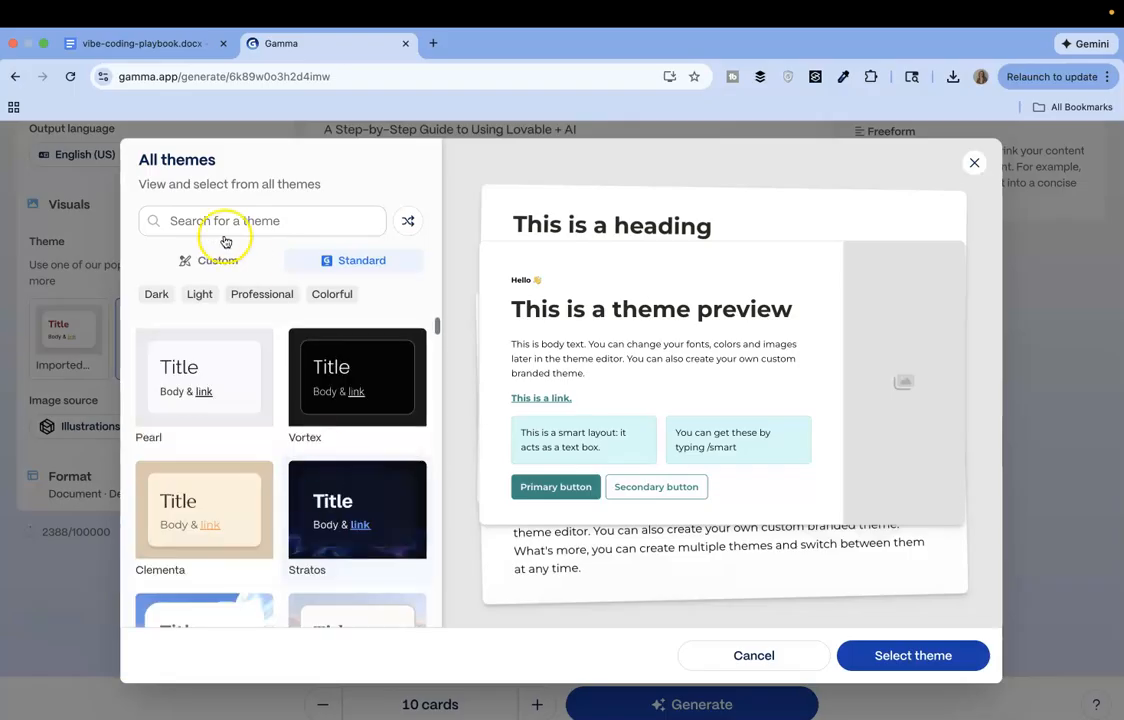
pyautogui.click(203, 259)
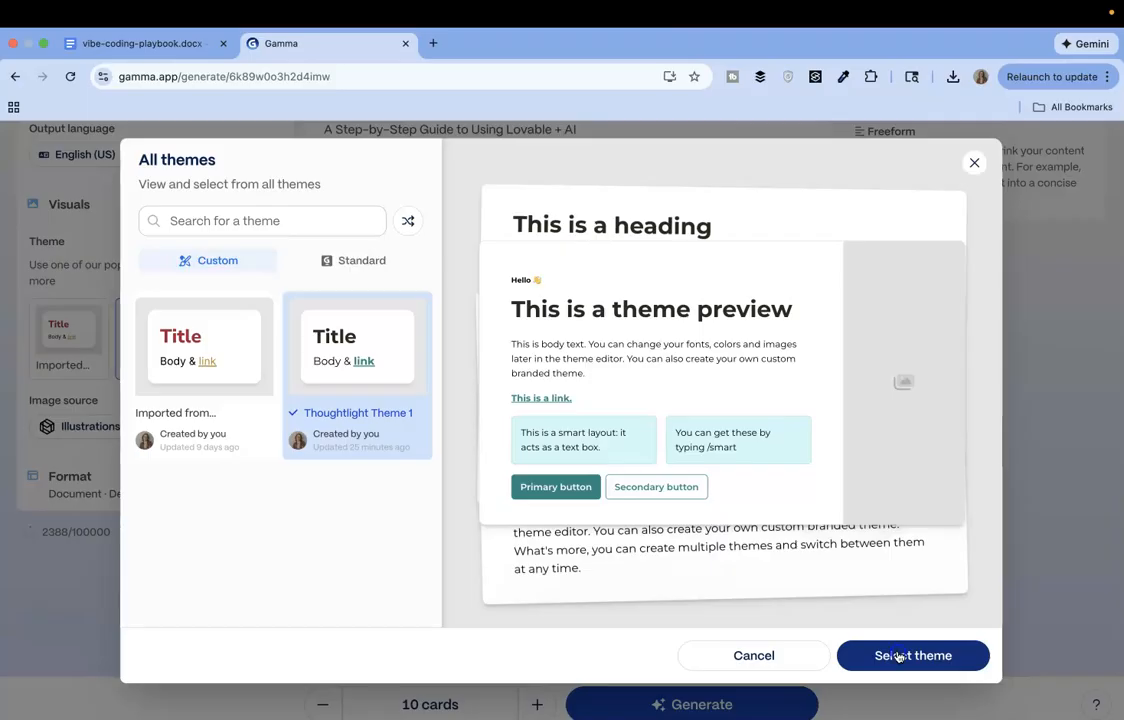
pyautogui.click(899, 656)
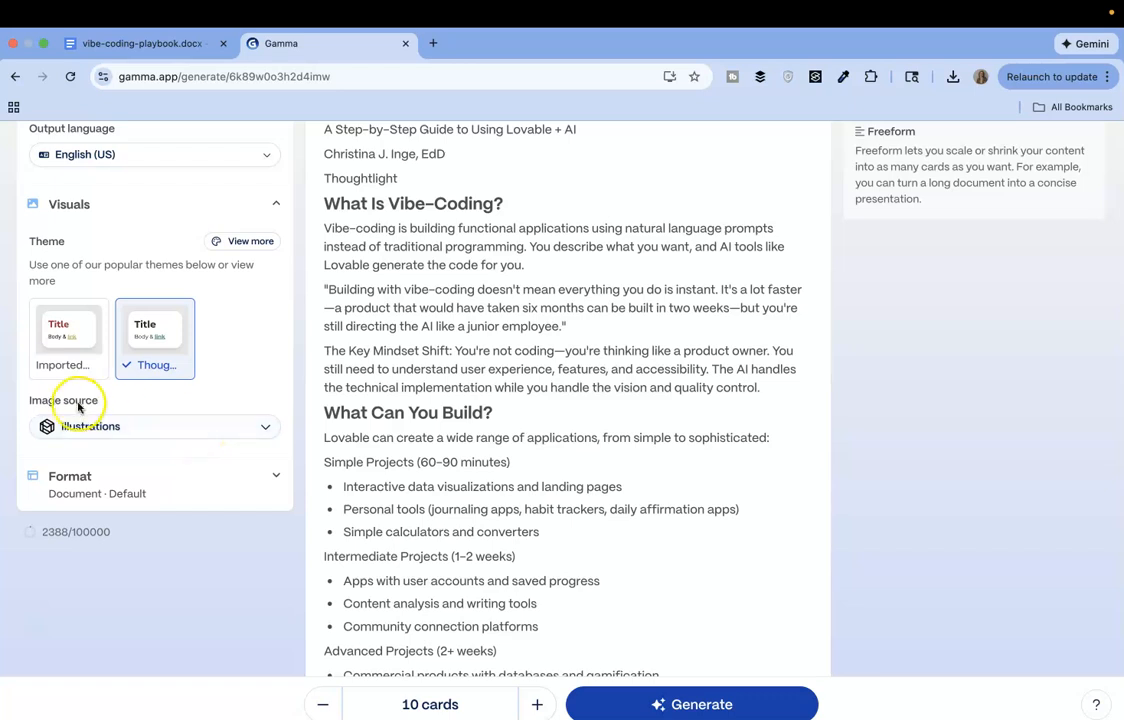
# Review the available image sources and choose Illustrations for the document
pyautogui.click(95, 428)
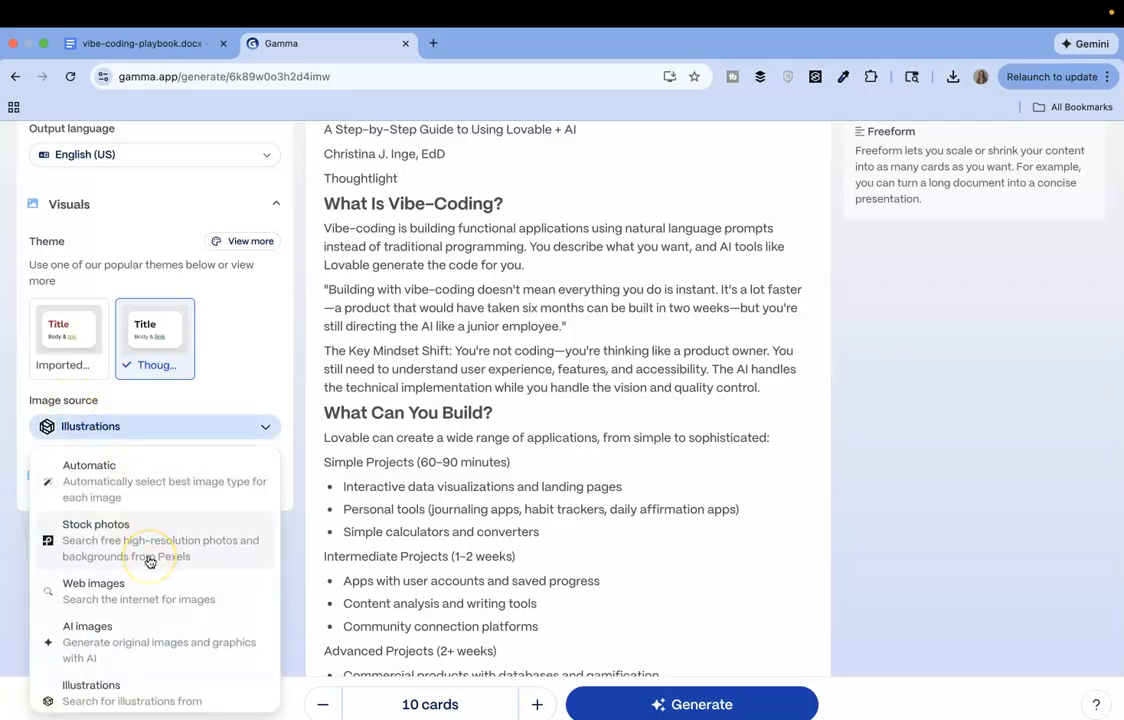
pyautogui.scroll(-1, 148, 561)
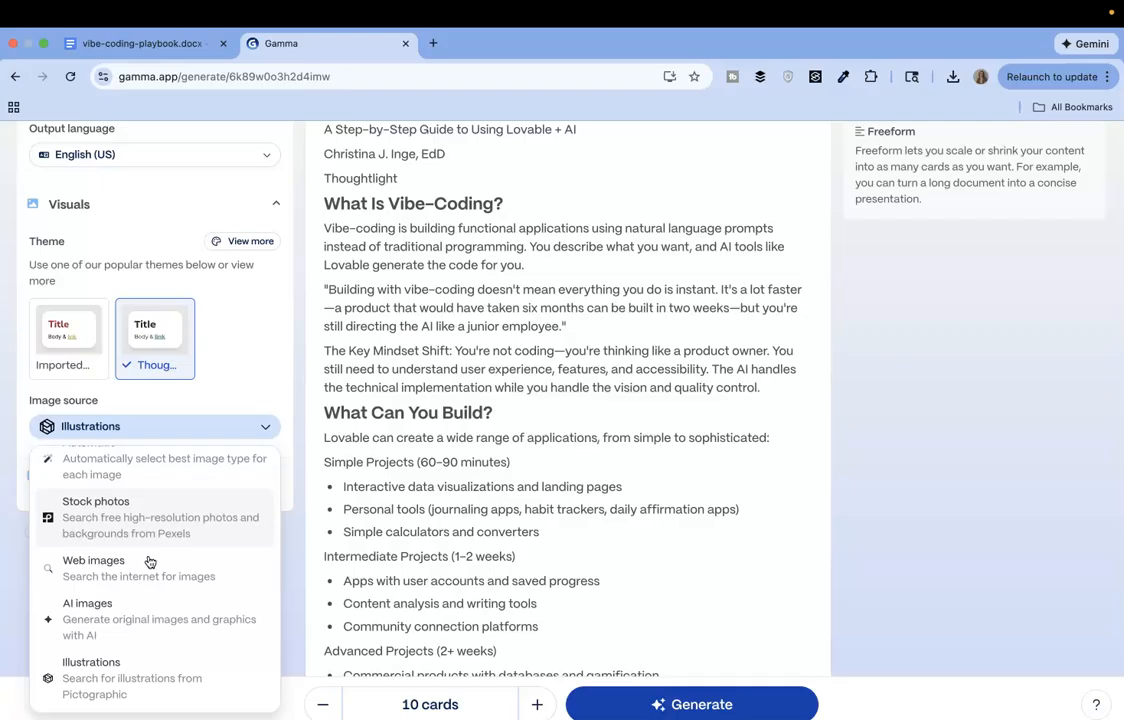
pyautogui.scroll(-3, 148, 561)
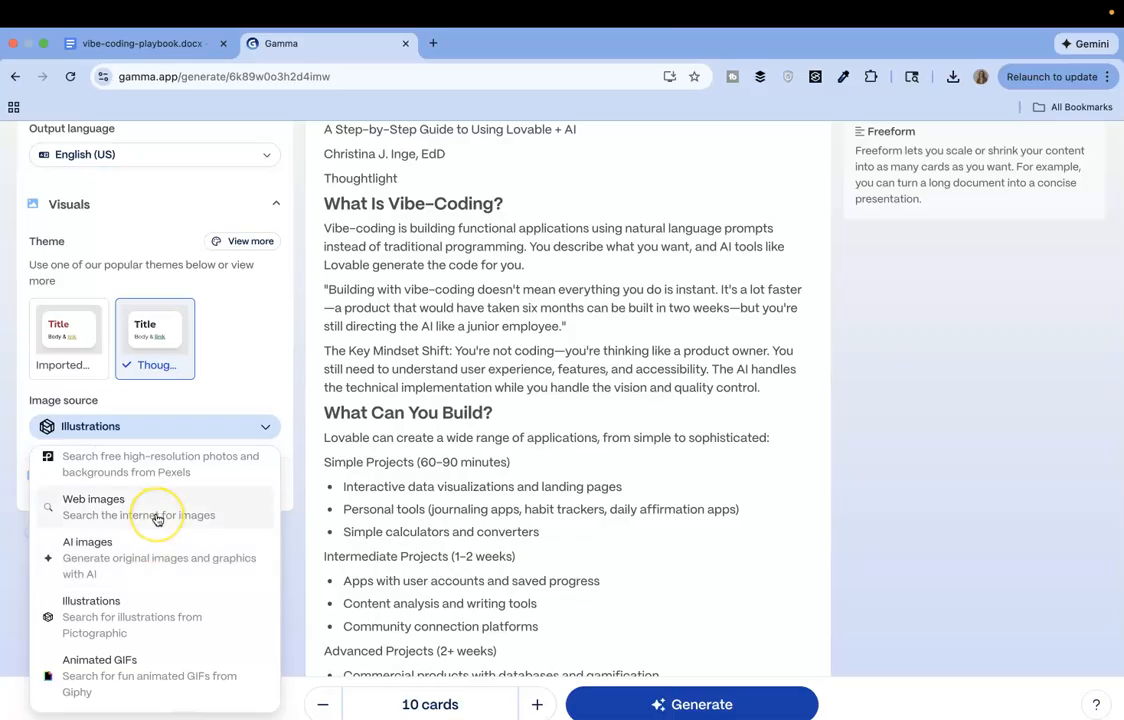
pyautogui.scroll(-3, 156, 516)
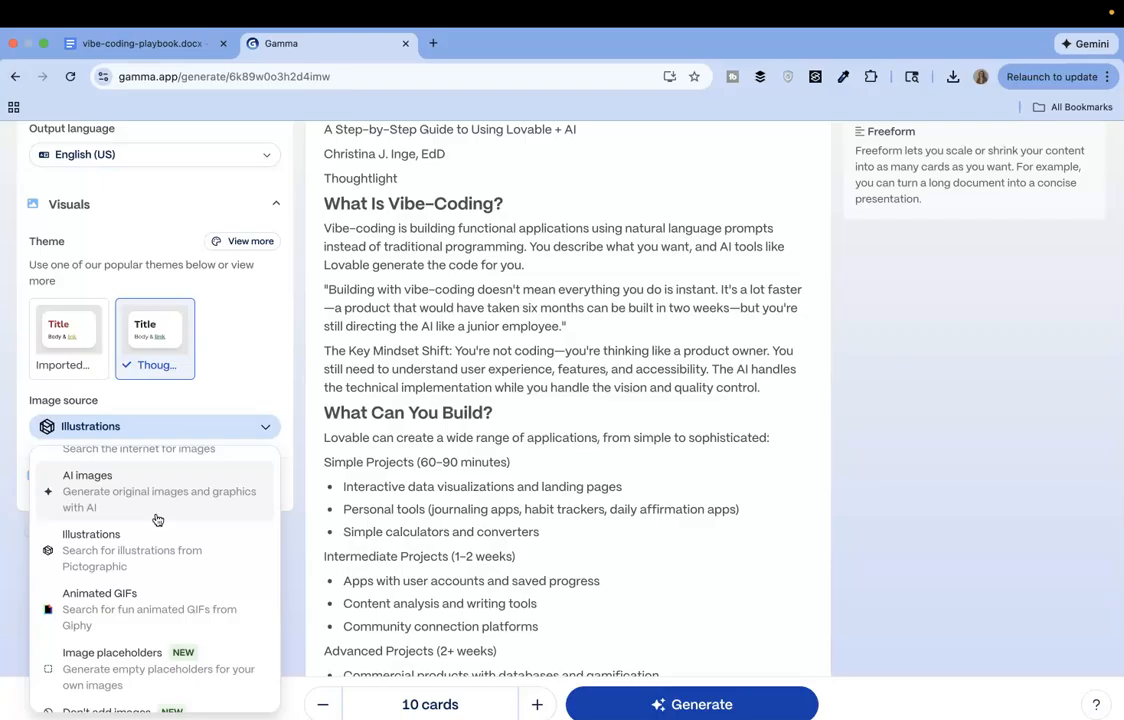
pyautogui.scroll(-3, 157, 519)
pyautogui.scroll(-1, 157, 519)
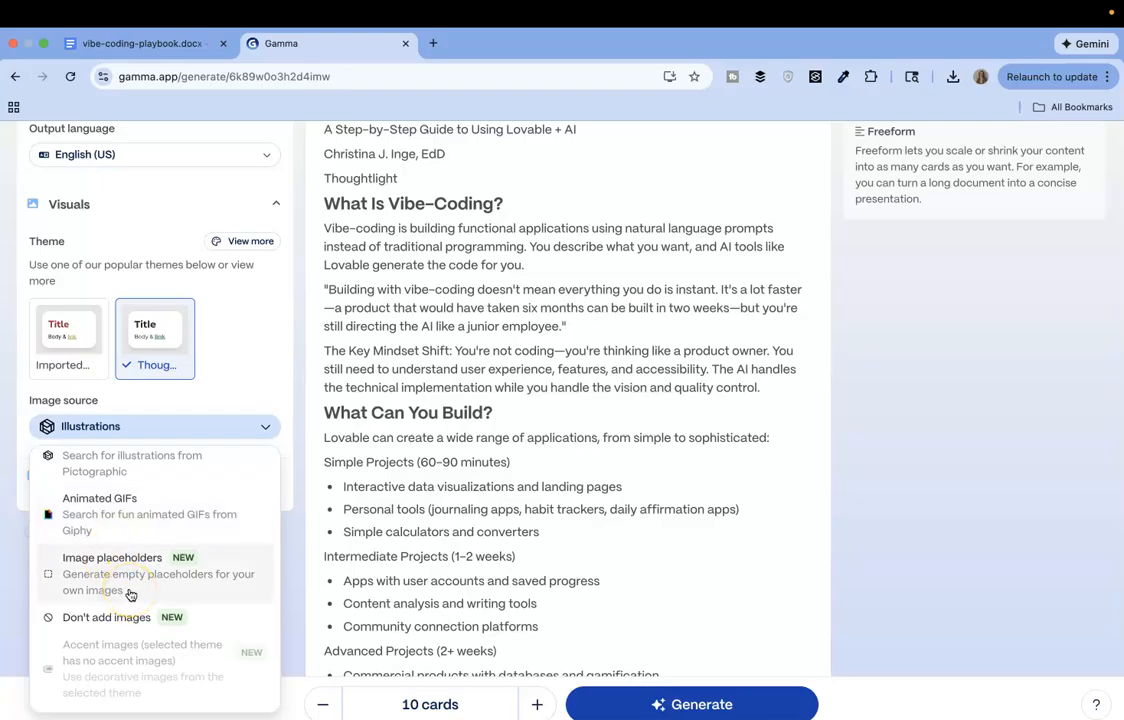
pyautogui.scroll(3, 130, 594)
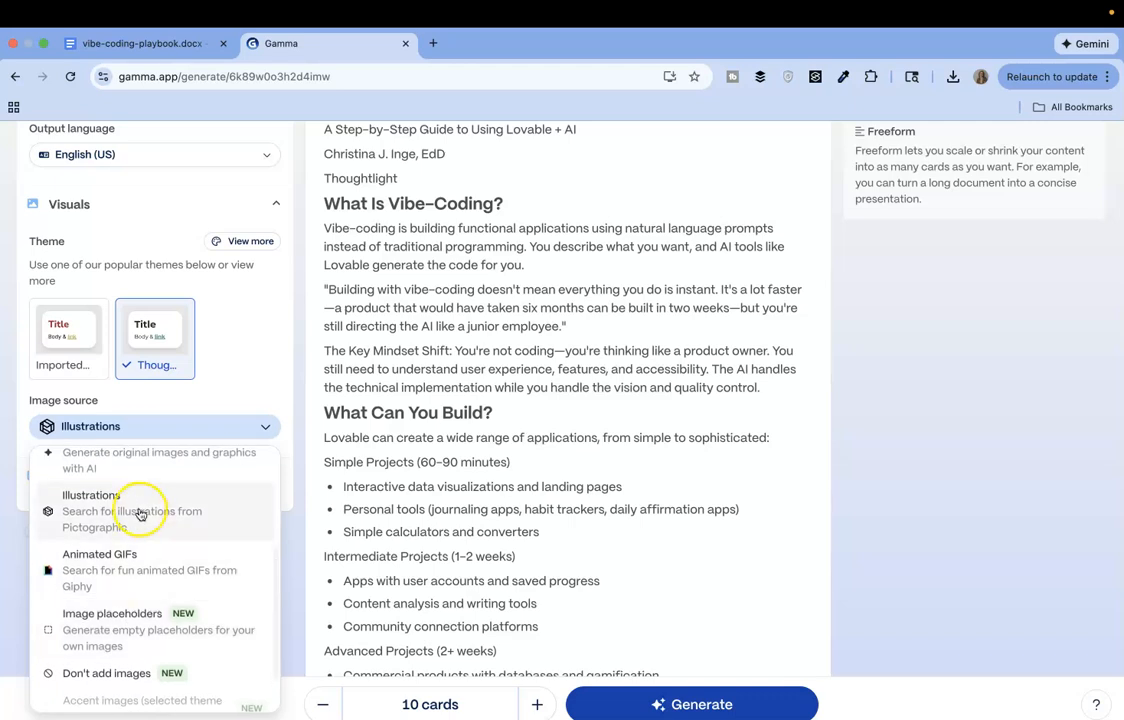
pyautogui.click(129, 512)
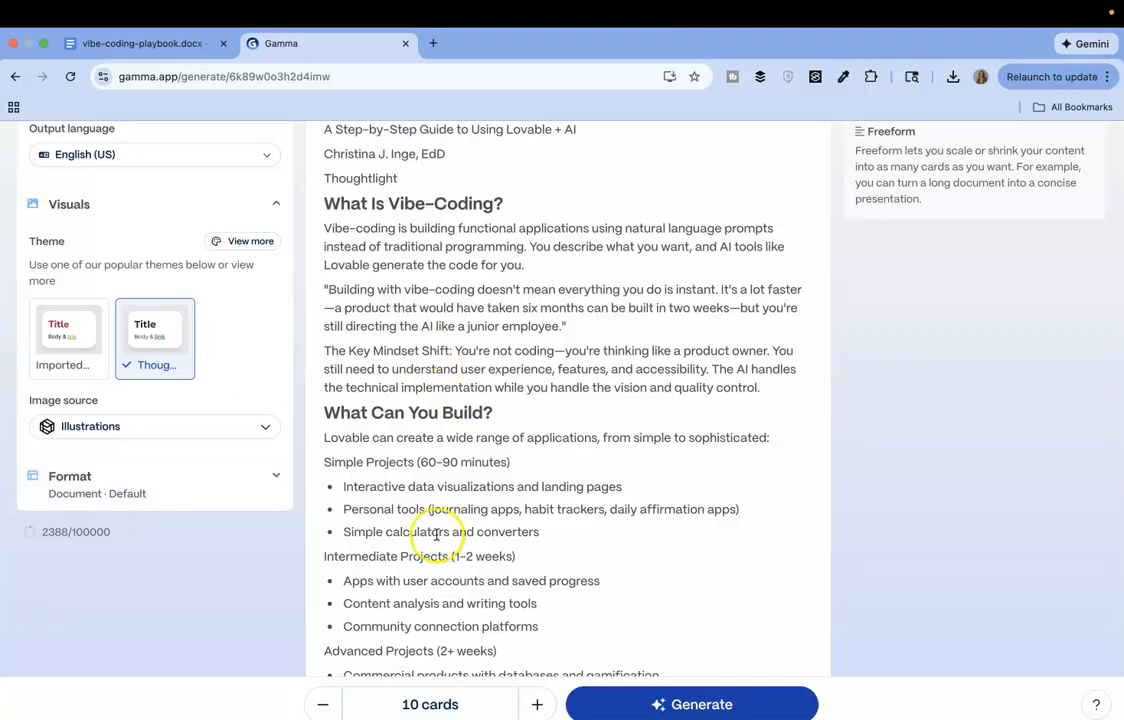
# Examine the first sections of the imported playbook content and the output format options
pyautogui.scroll(-1, 445, 433)
pyautogui.scroll(-12, 445, 435)
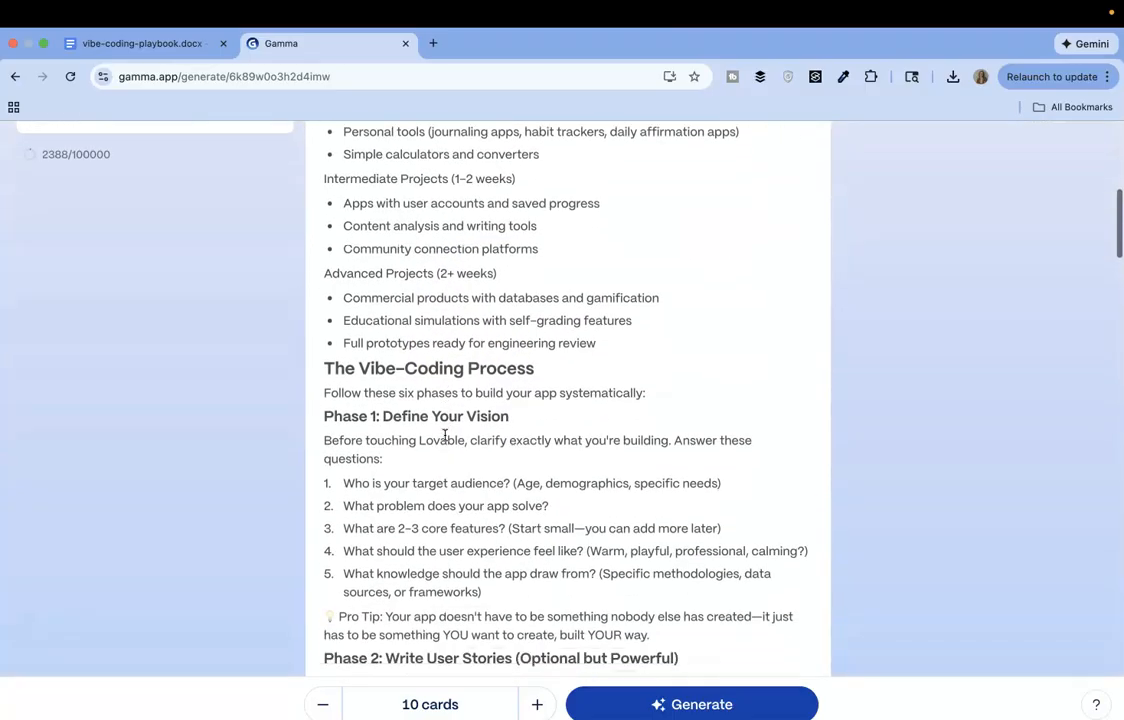
pyautogui.scroll(15, 445, 435)
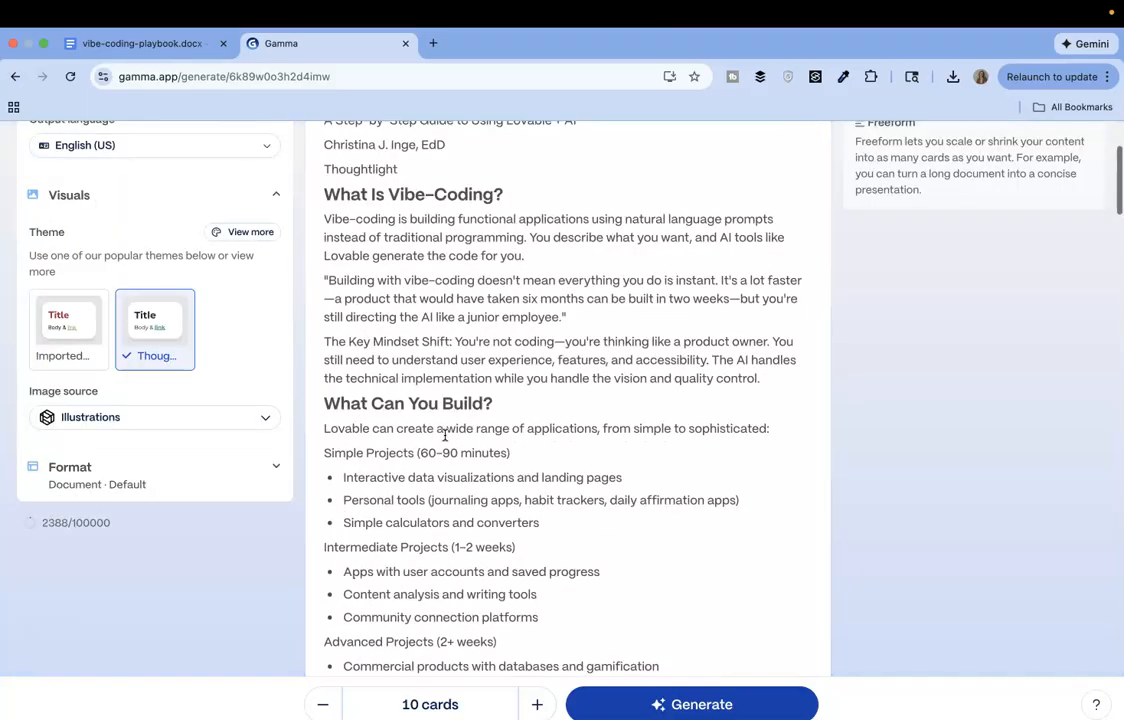
pyautogui.click(181, 490)
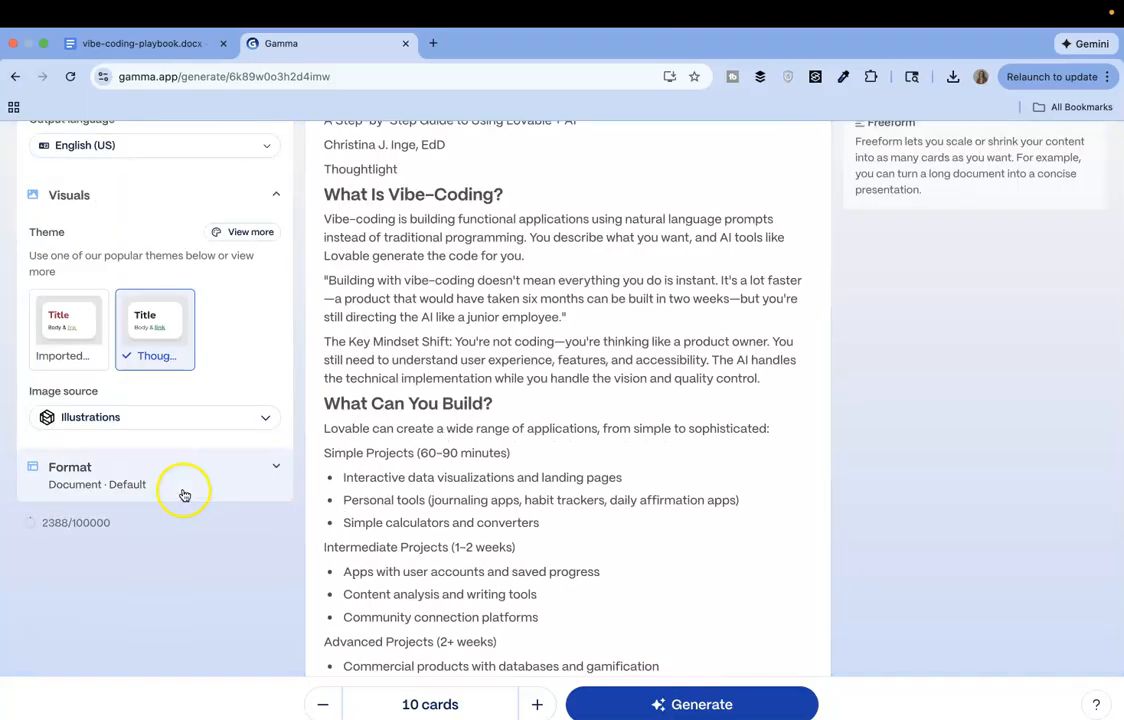
pyautogui.scroll(-2, 184, 489)
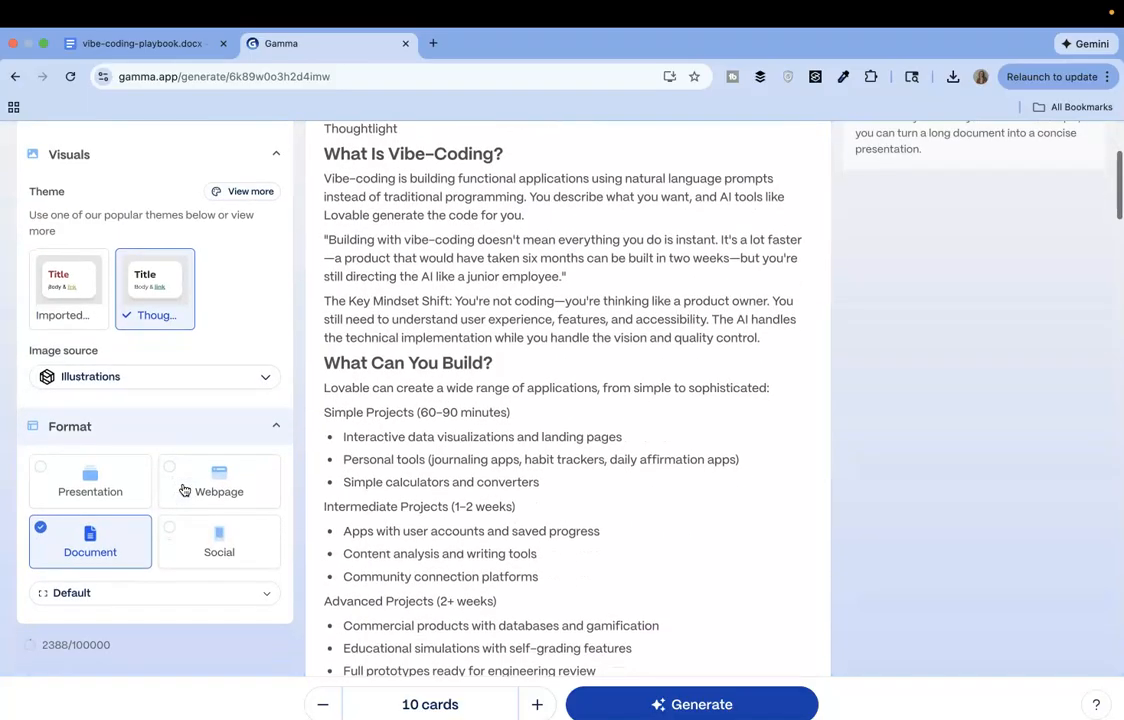
pyautogui.click(279, 453)
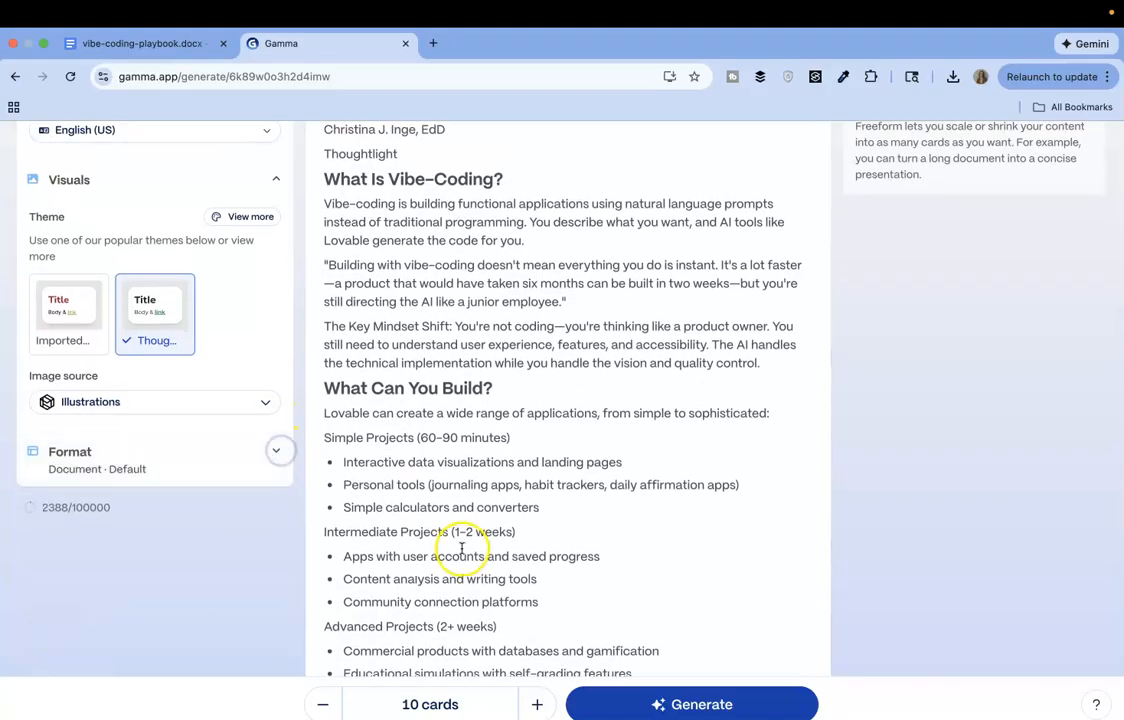
# Set the number of cards to generate to 15
pyautogui.scroll(-2, 461, 548)
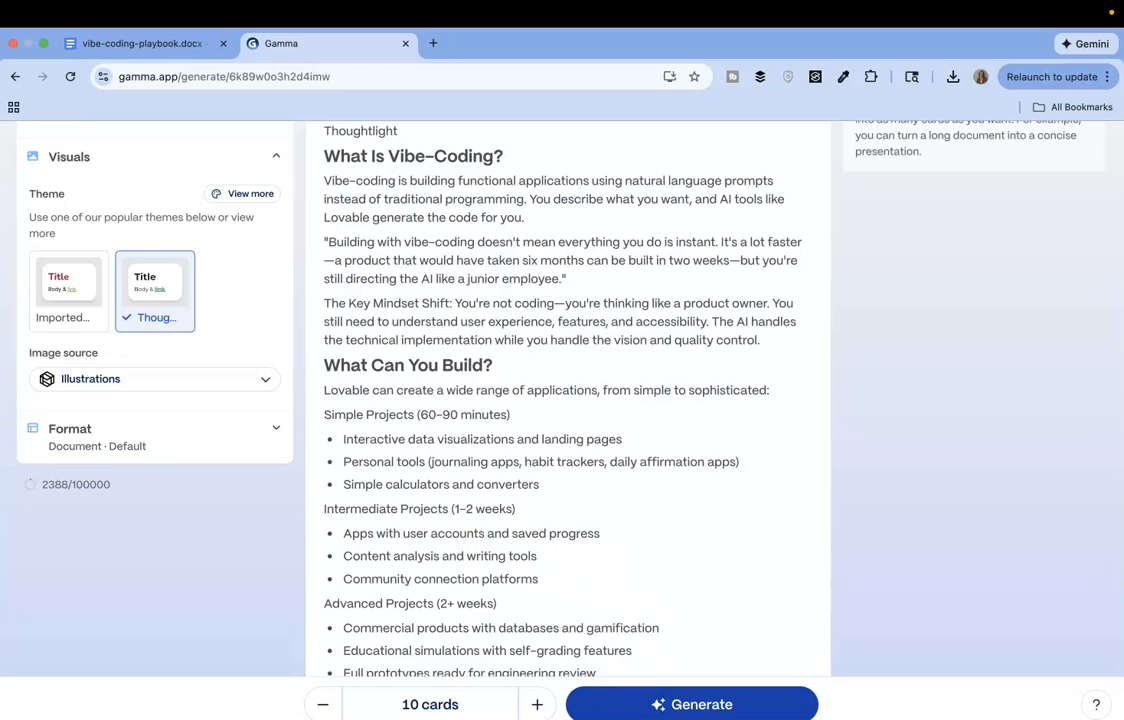
pyautogui.click(536, 706)
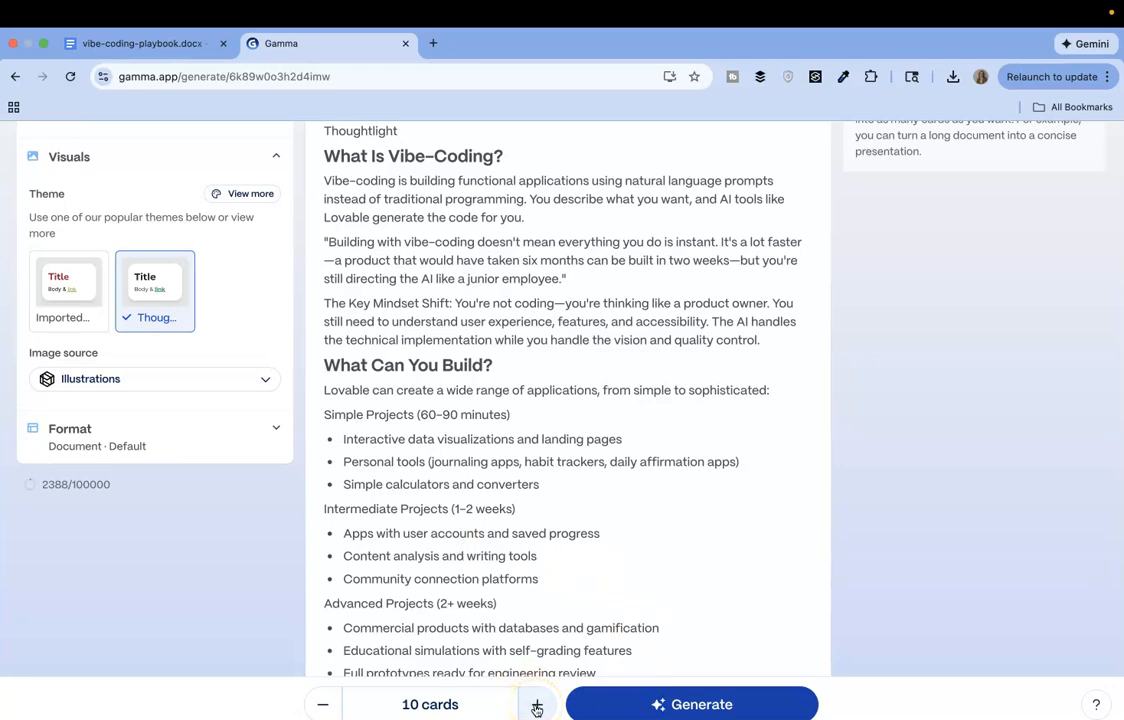
pyautogui.click(536, 708)
pyautogui.click(536, 708)
pyautogui.click(327, 706)
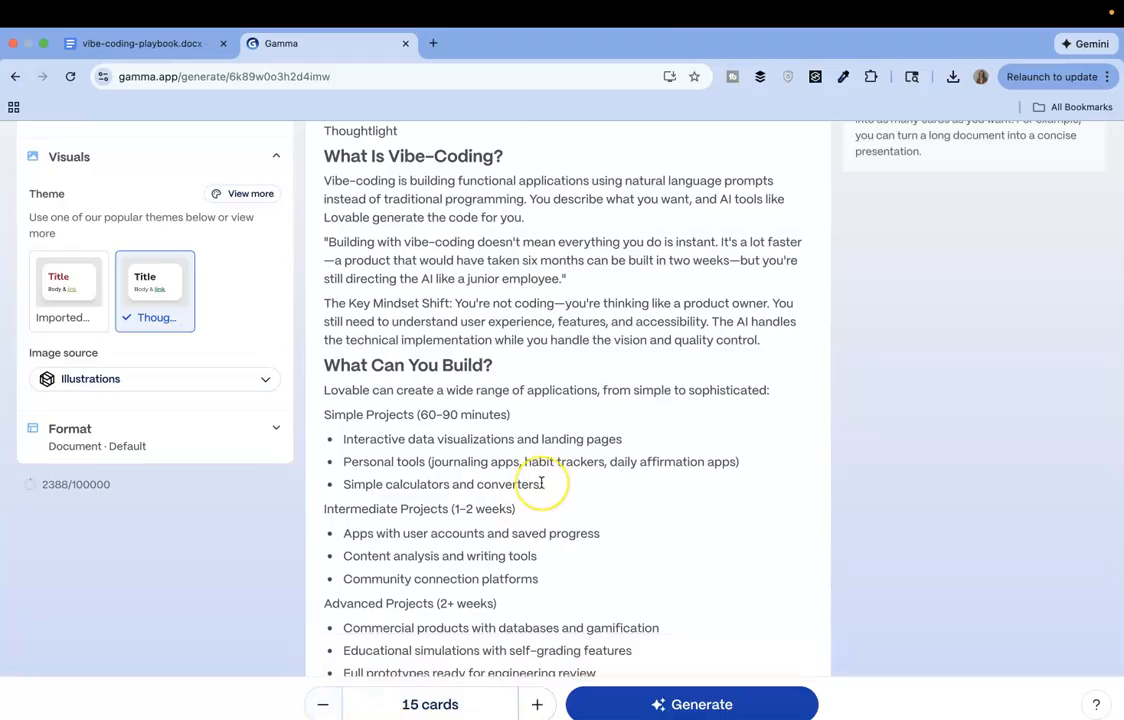
# Read through the rest of the imported playbook content down to its closing section
pyautogui.scroll(-8, 539, 483)
pyautogui.scroll(-20, 541, 483)
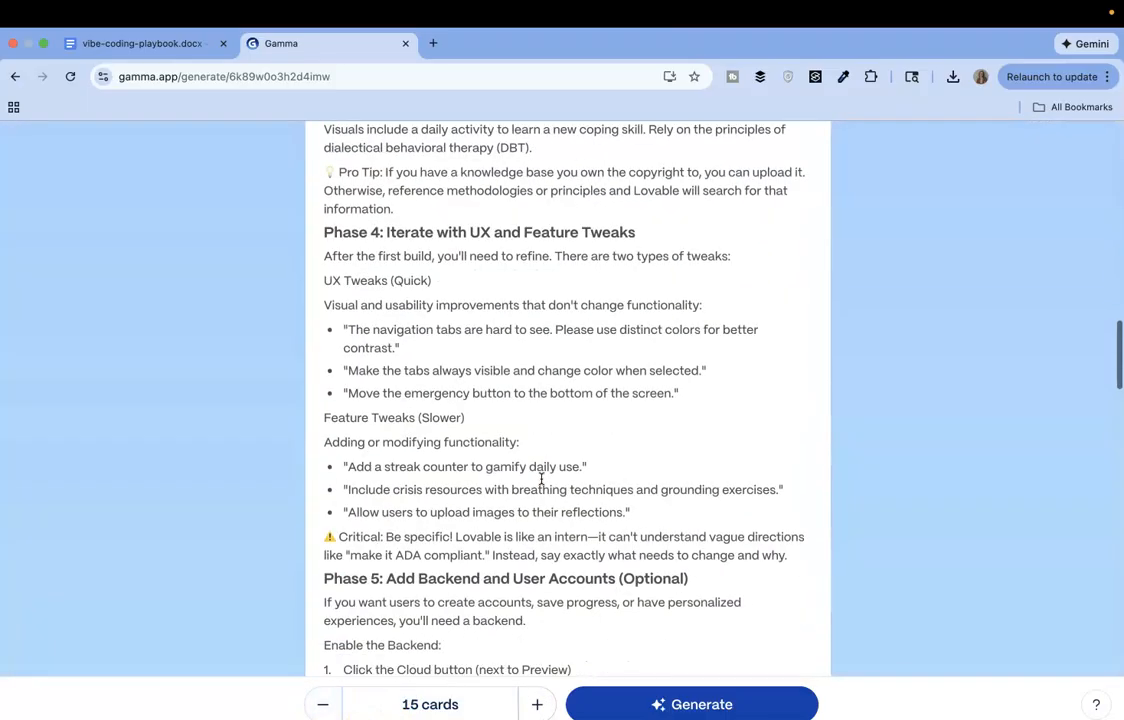
pyautogui.scroll(-20, 541, 480)
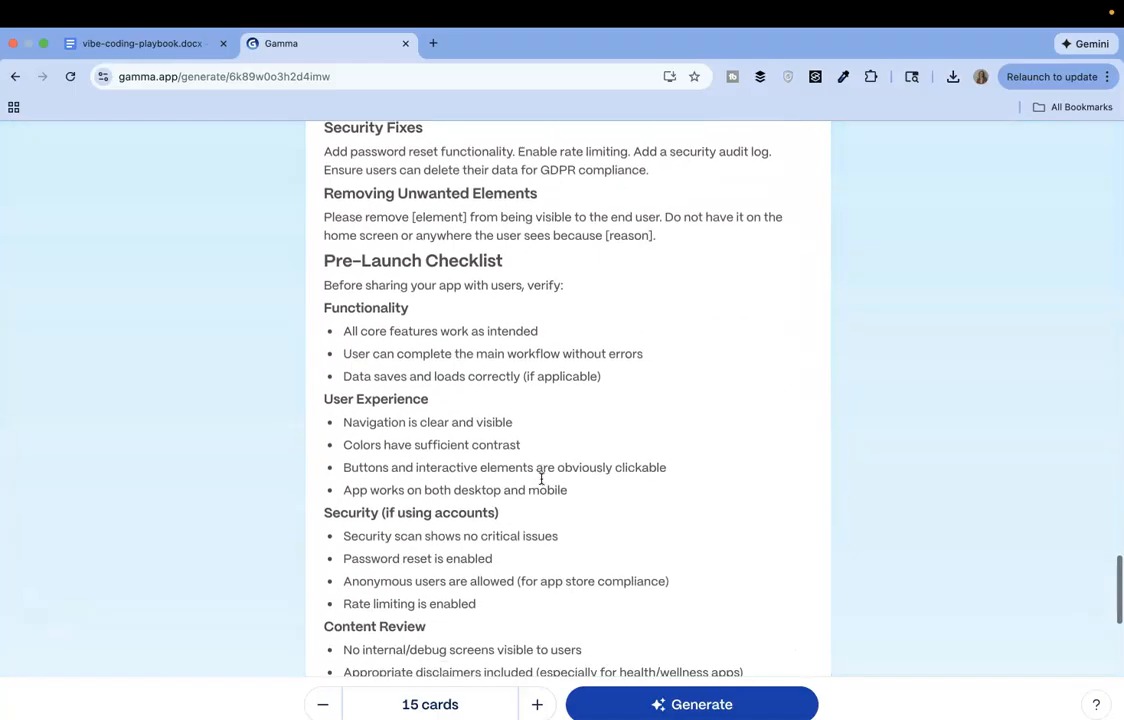
pyautogui.scroll(-2, 541, 479)
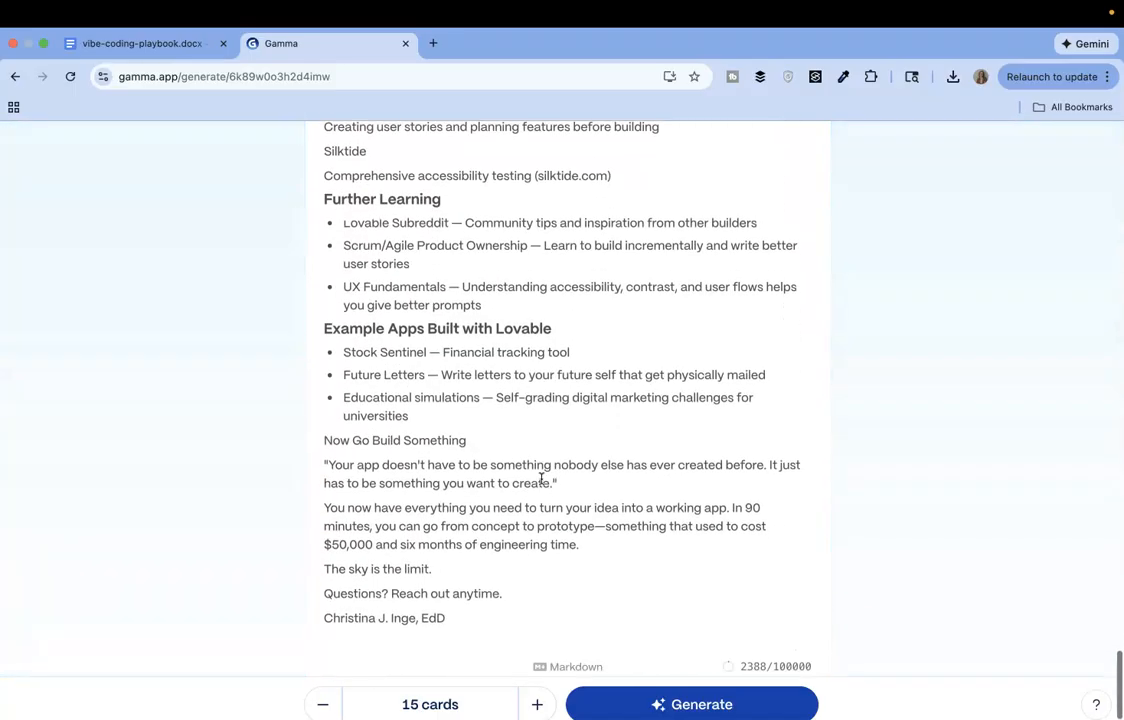
# Add the additional instruction "Include logo" and generate the document from the imported playbook content
pyautogui.scroll(20, 541, 479)
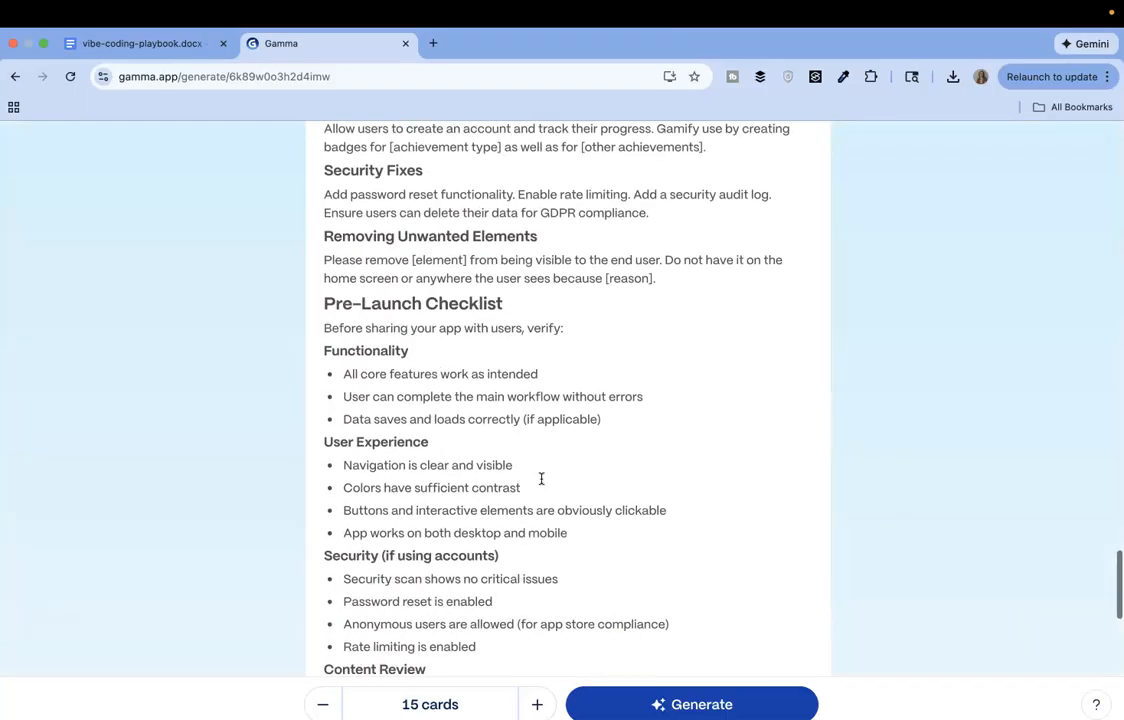
pyautogui.scroll(20, 541, 479)
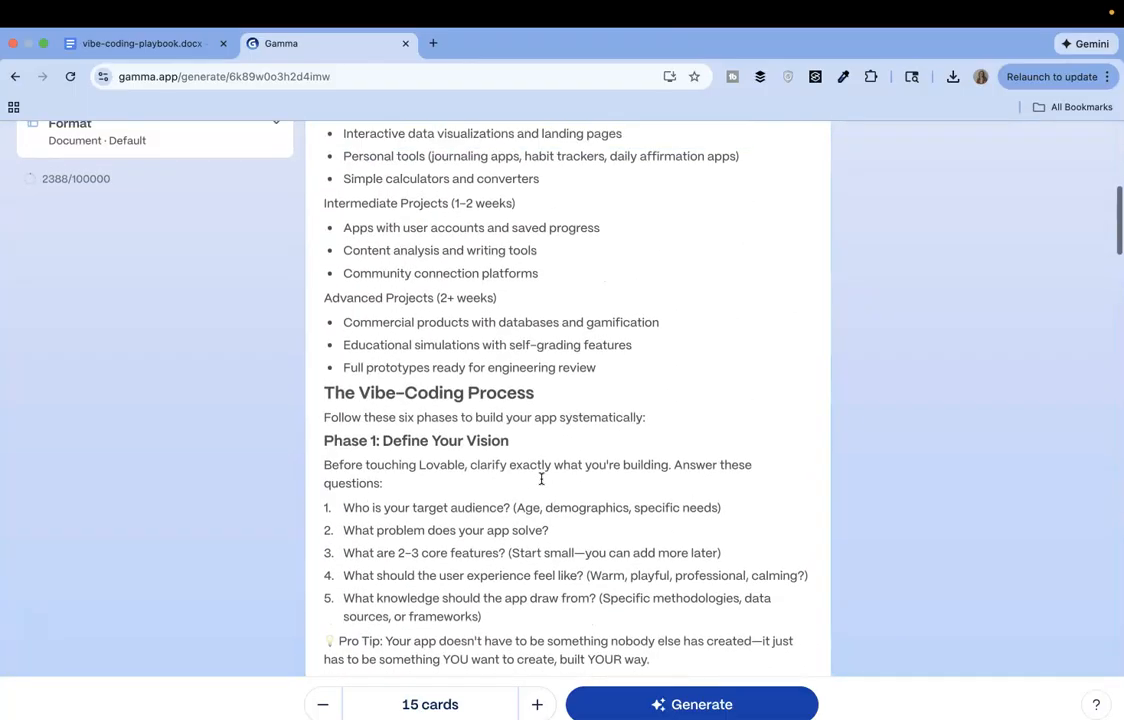
pyautogui.scroll(2, 541, 479)
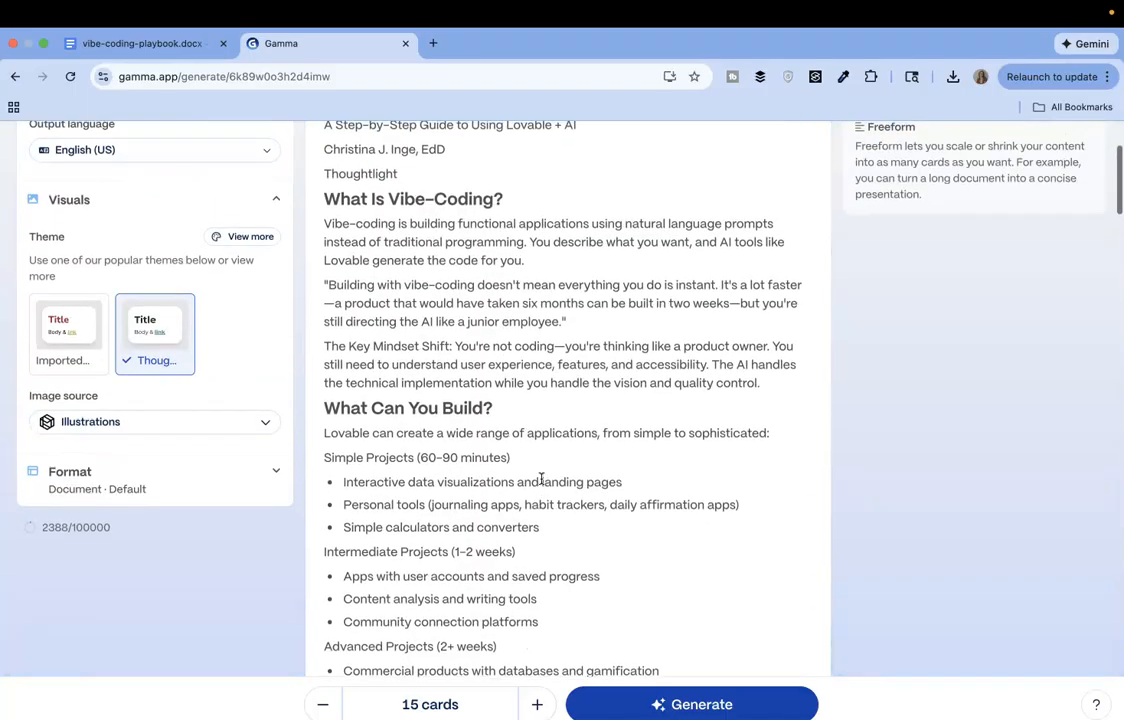
pyautogui.scroll(5, 541, 479)
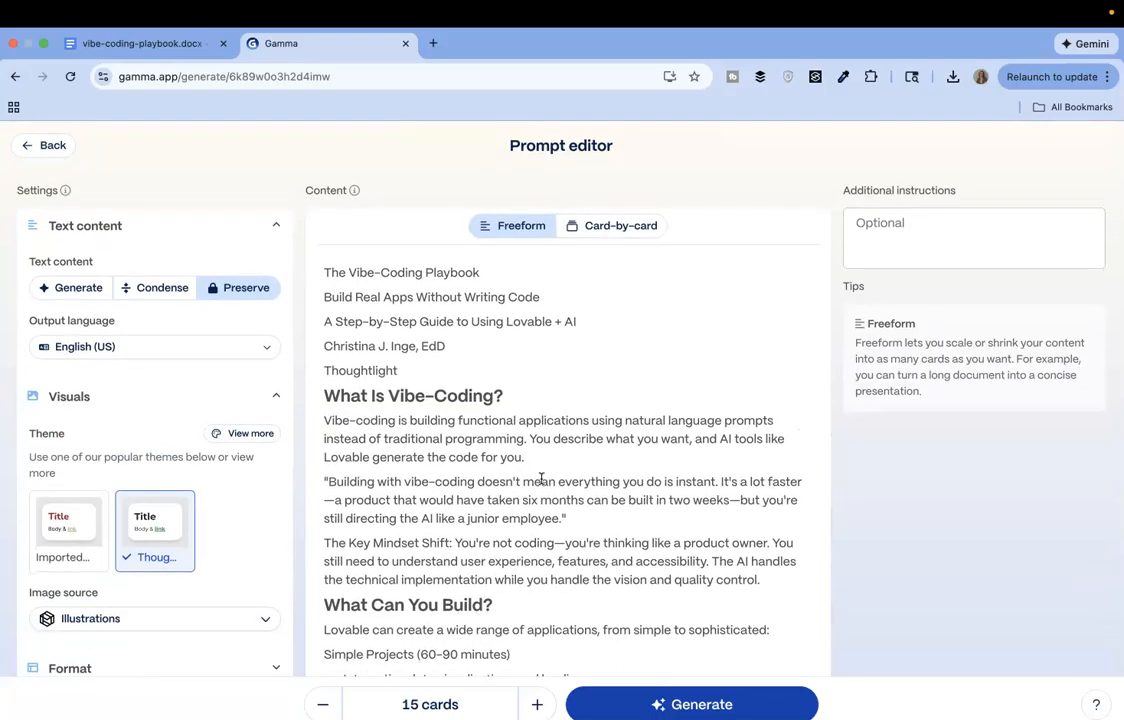
pyautogui.click(882, 245)
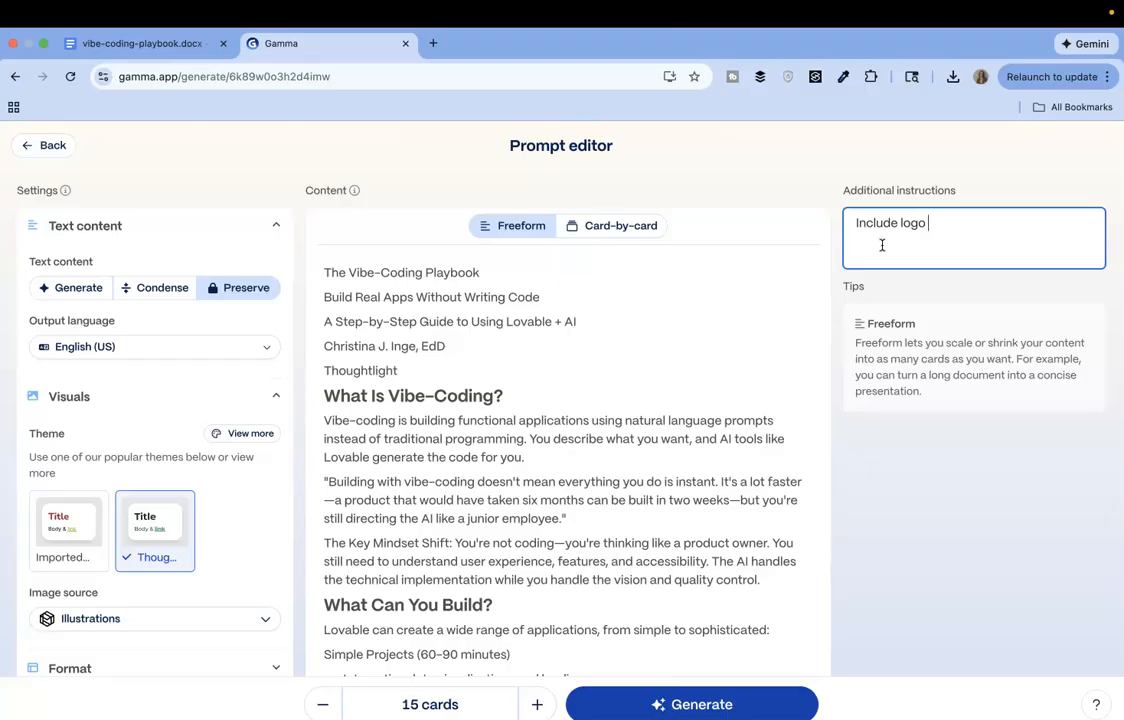
pyautogui.click(667, 705)
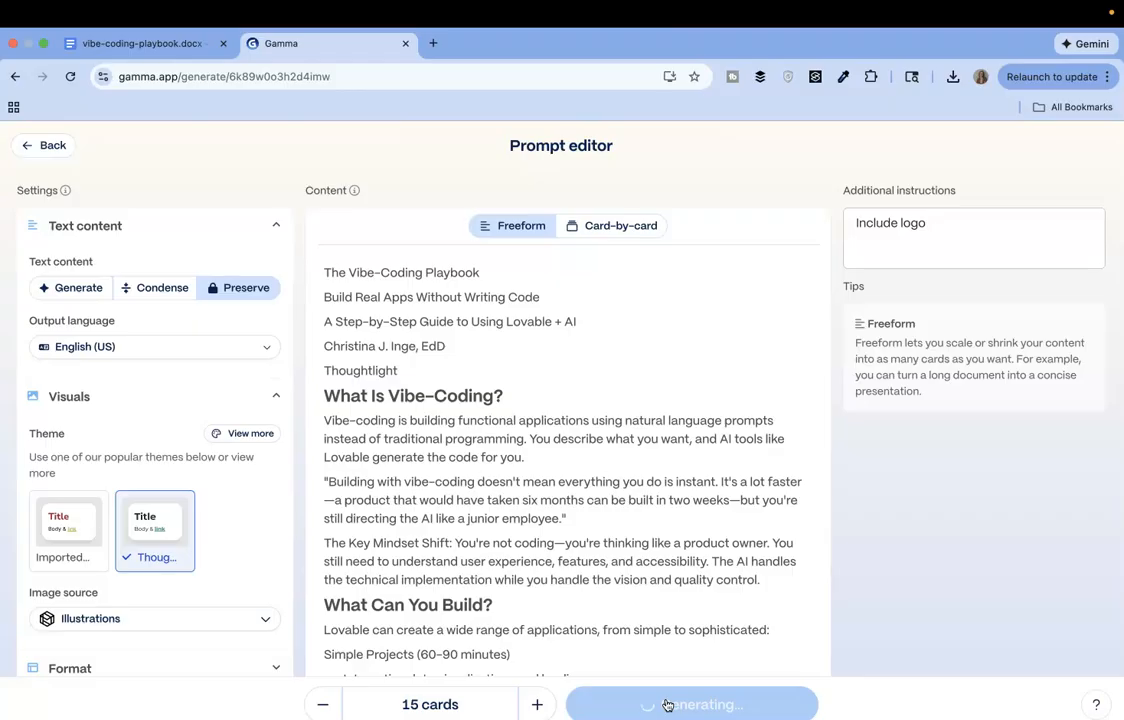
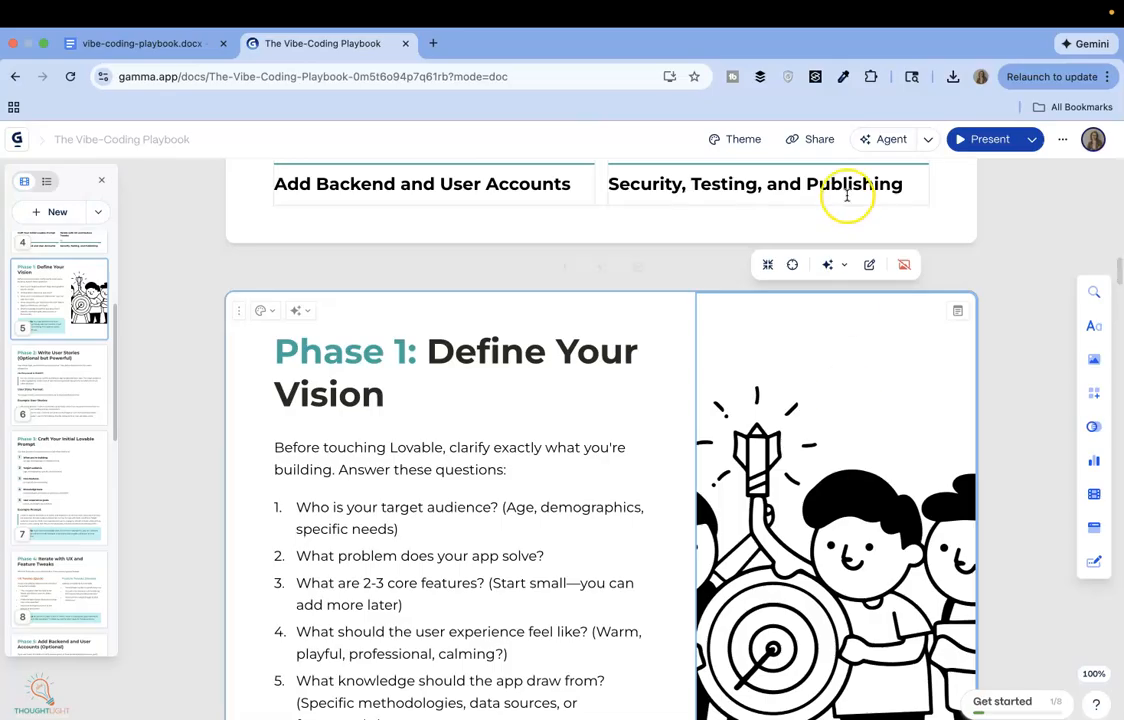
# Replace the Phase 1: Define Your Vision illustration with the target on an easel, after trying other target drawings
pyautogui.click(871, 265)
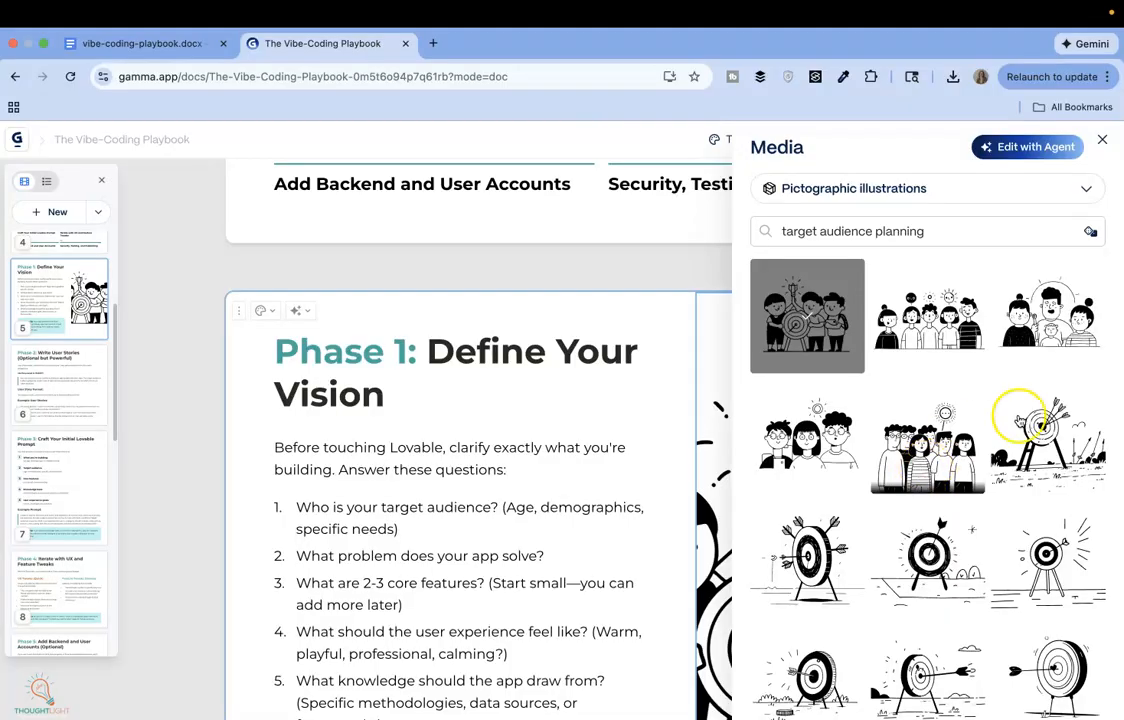
pyautogui.click(826, 570)
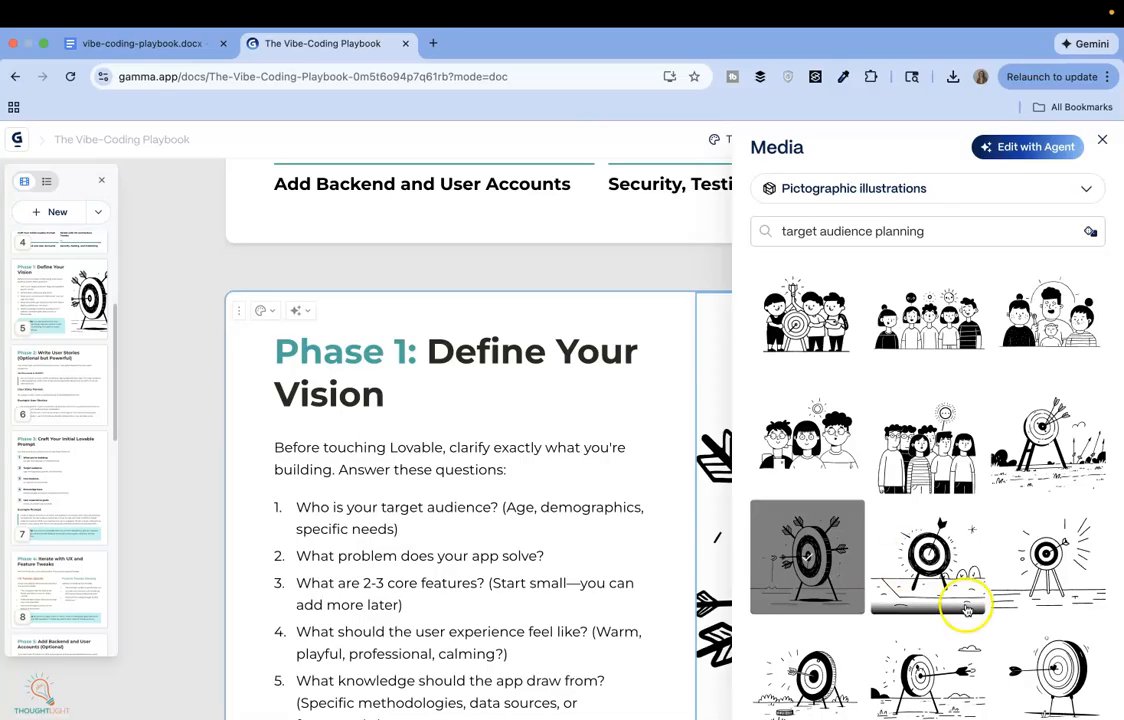
pyautogui.click(942, 662)
pyautogui.scroll(-4, 940, 640)
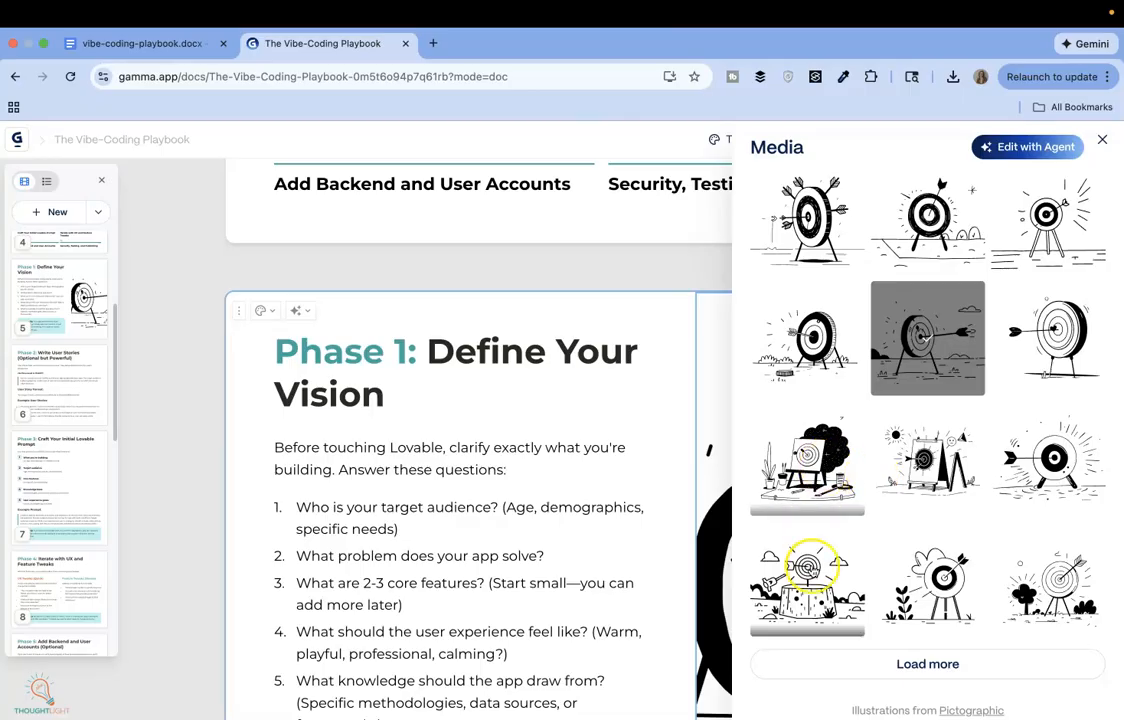
pyautogui.click(800, 460)
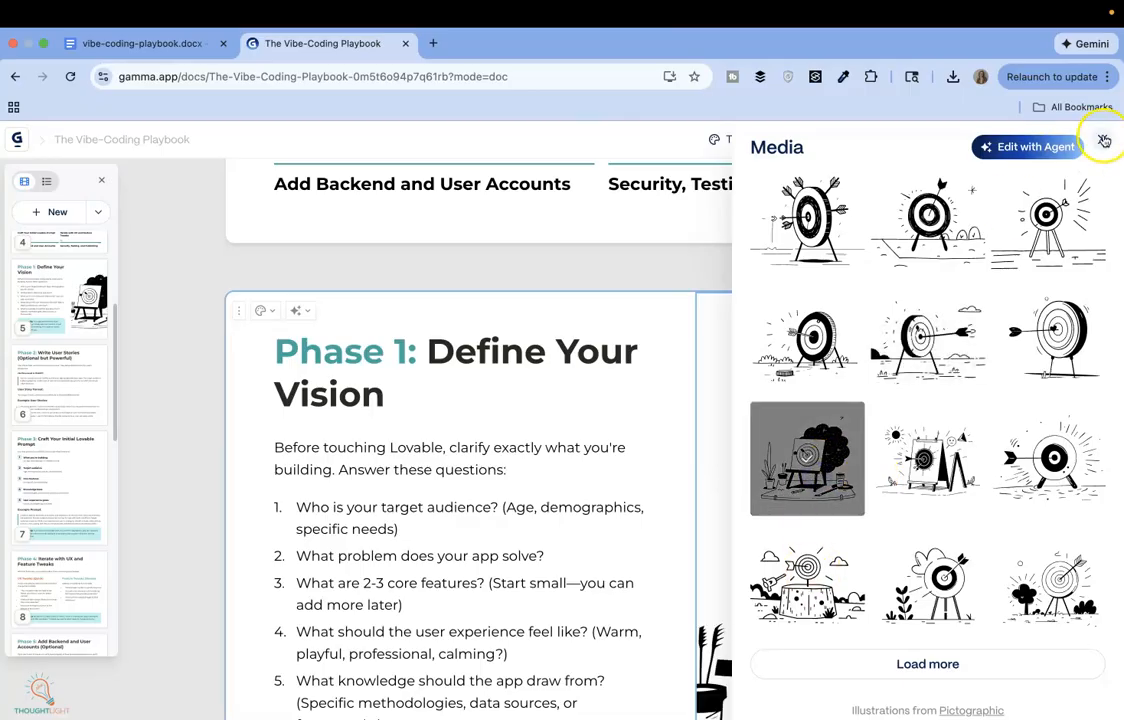
pyautogui.click(1102, 139)
# Have the AI make The Vibe-Coding Process card more visual
pyautogui.scroll(1, 561, 522)
pyautogui.scroll(8, 561, 522)
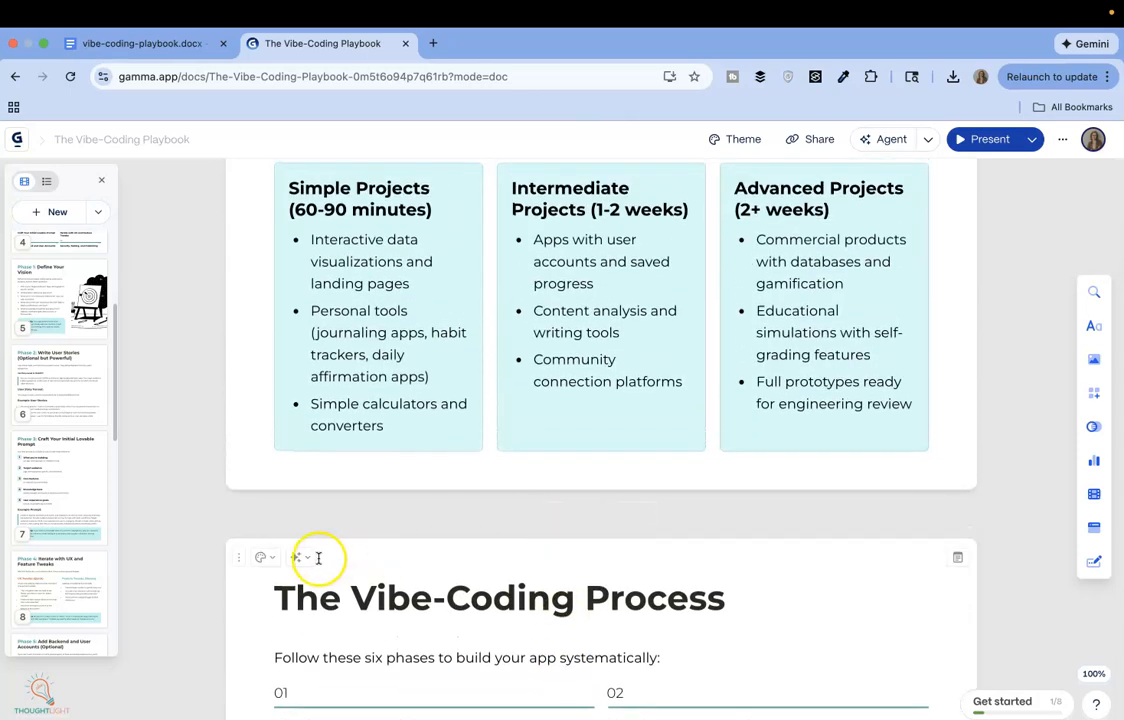
pyautogui.scroll(-4, 315, 562)
pyautogui.scroll(-1, 312, 565)
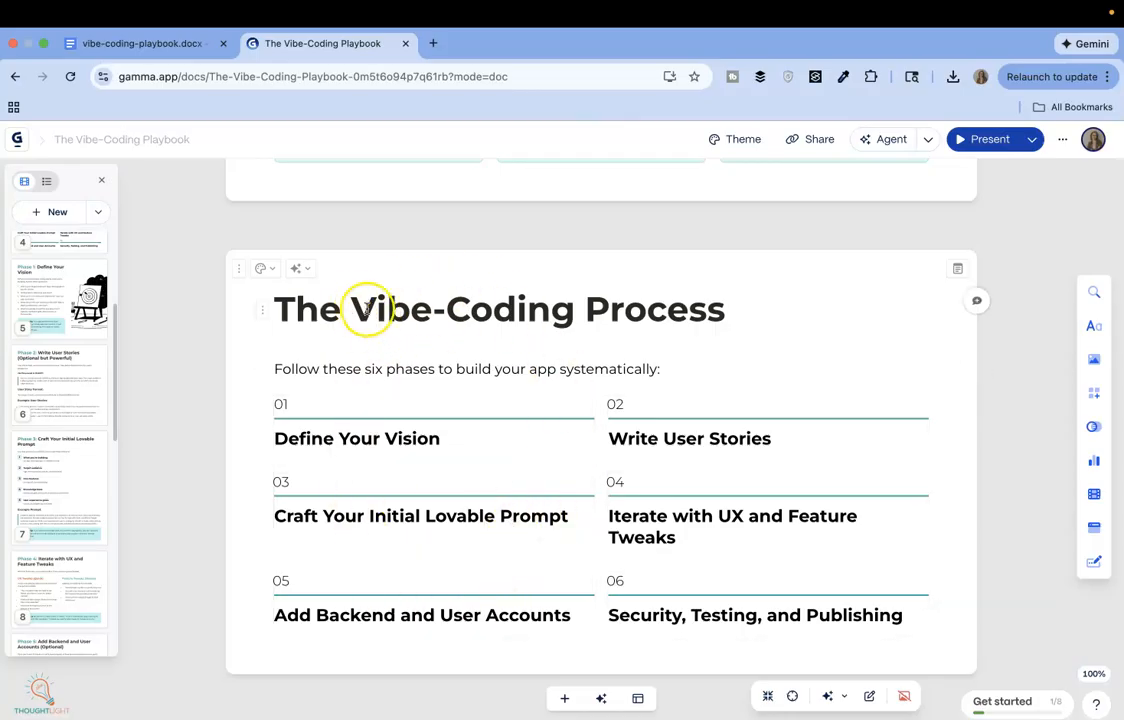
pyautogui.click(301, 272)
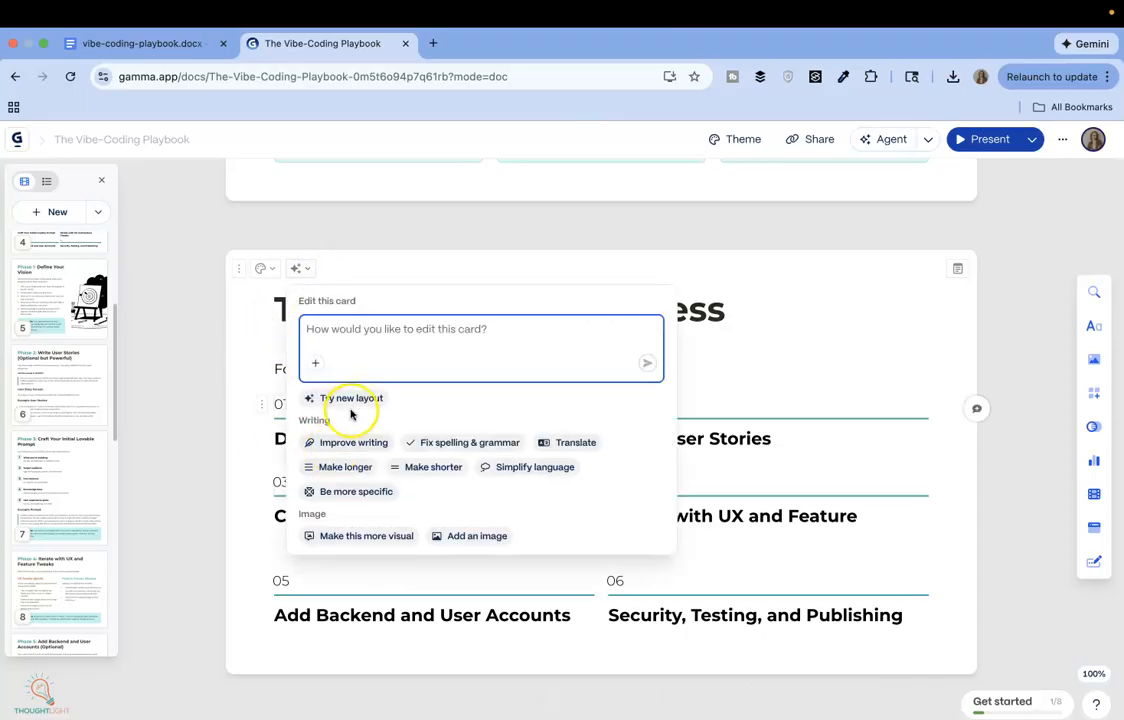
pyautogui.click(351, 537)
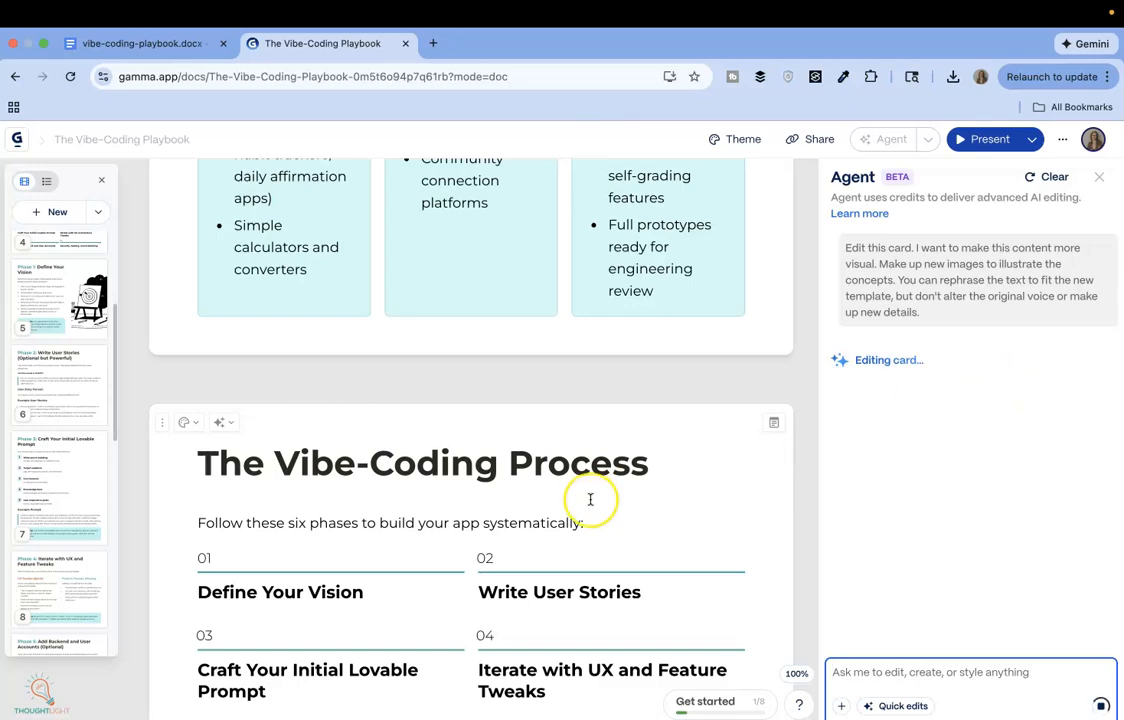
# Keep the modified, illustrated variation of The Vibe-Coding Process card and close the Agent
pyautogui.scroll(-1, 590, 499)
pyautogui.scroll(5, 590, 499)
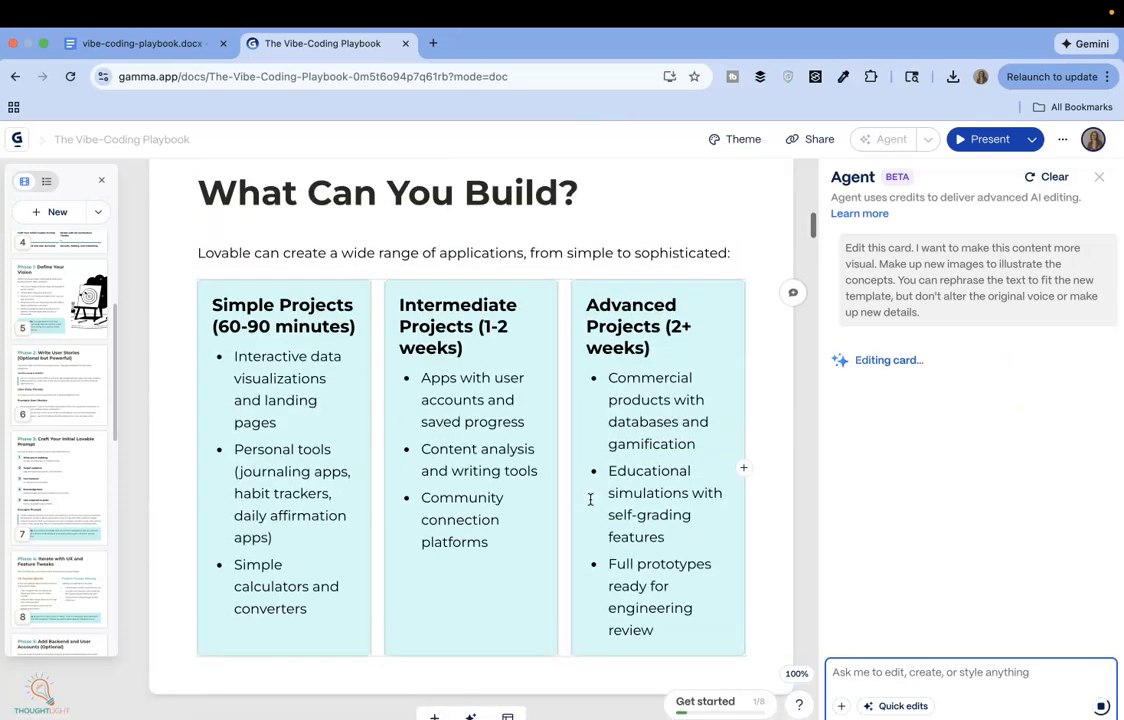
pyautogui.scroll(5, 590, 499)
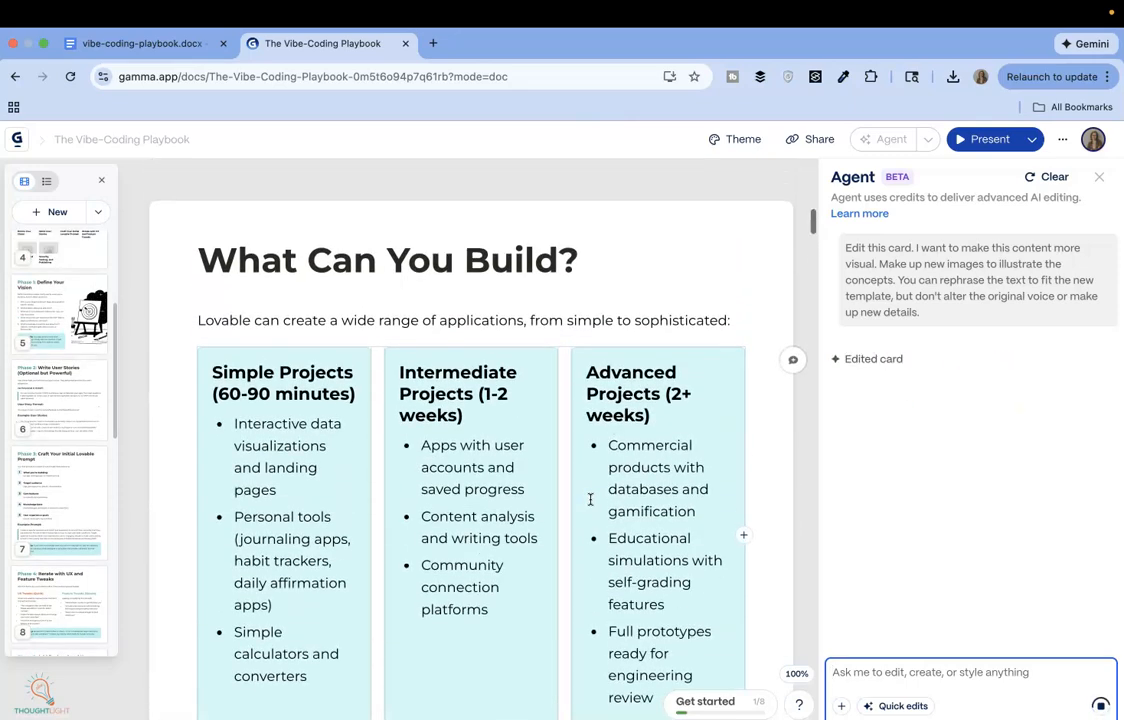
pyautogui.scroll(-6, 590, 499)
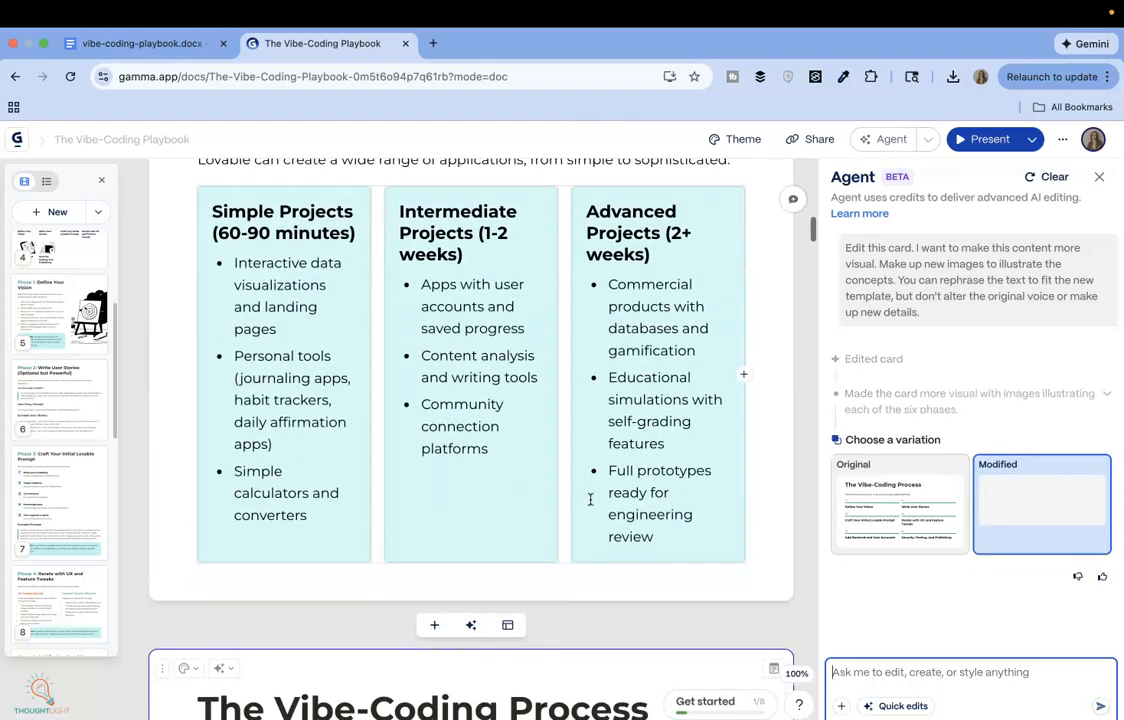
pyautogui.click(1050, 553)
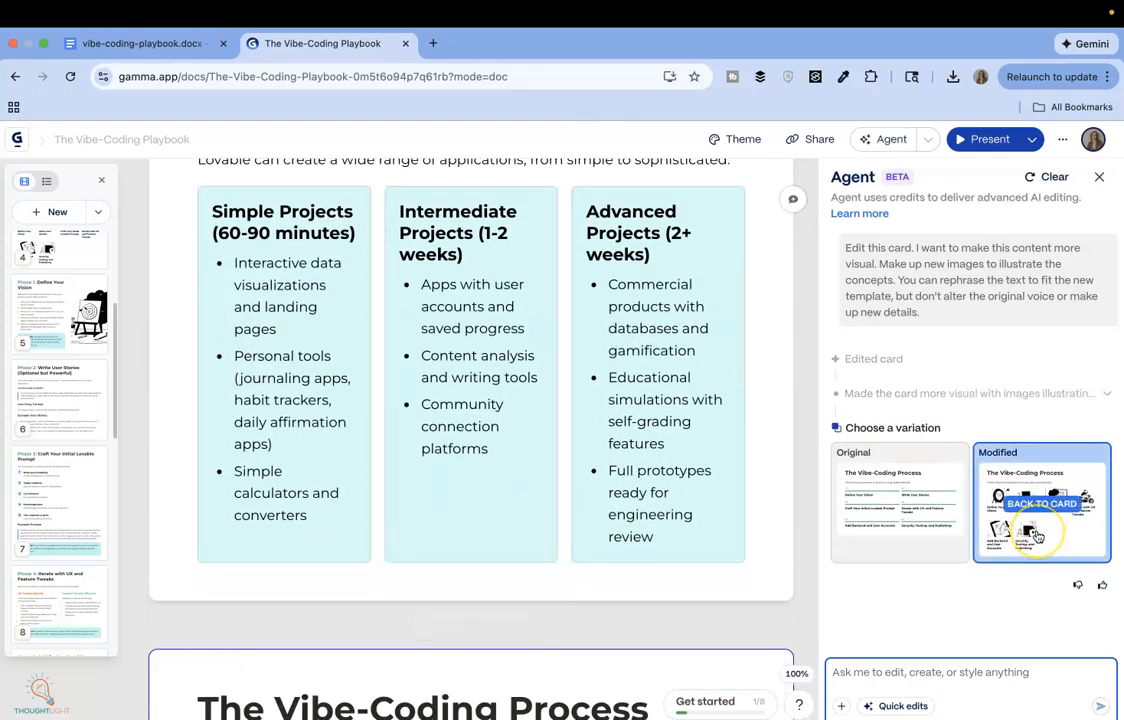
pyautogui.click(1041, 504)
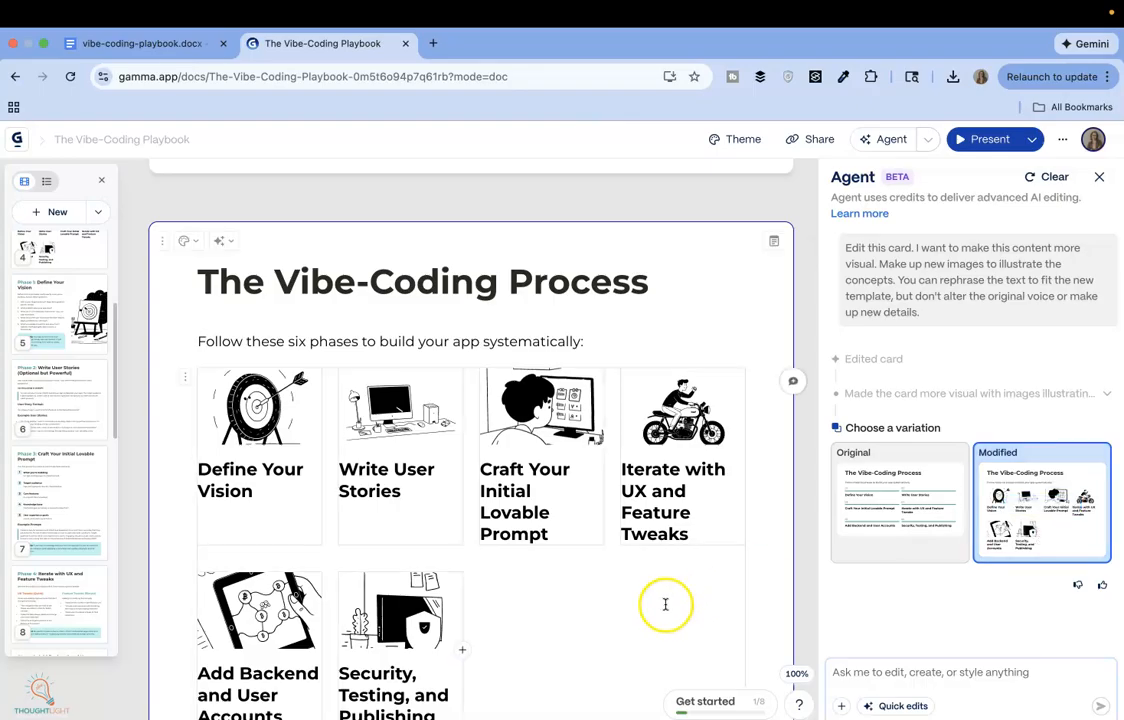
pyautogui.scroll(-2, 664, 605)
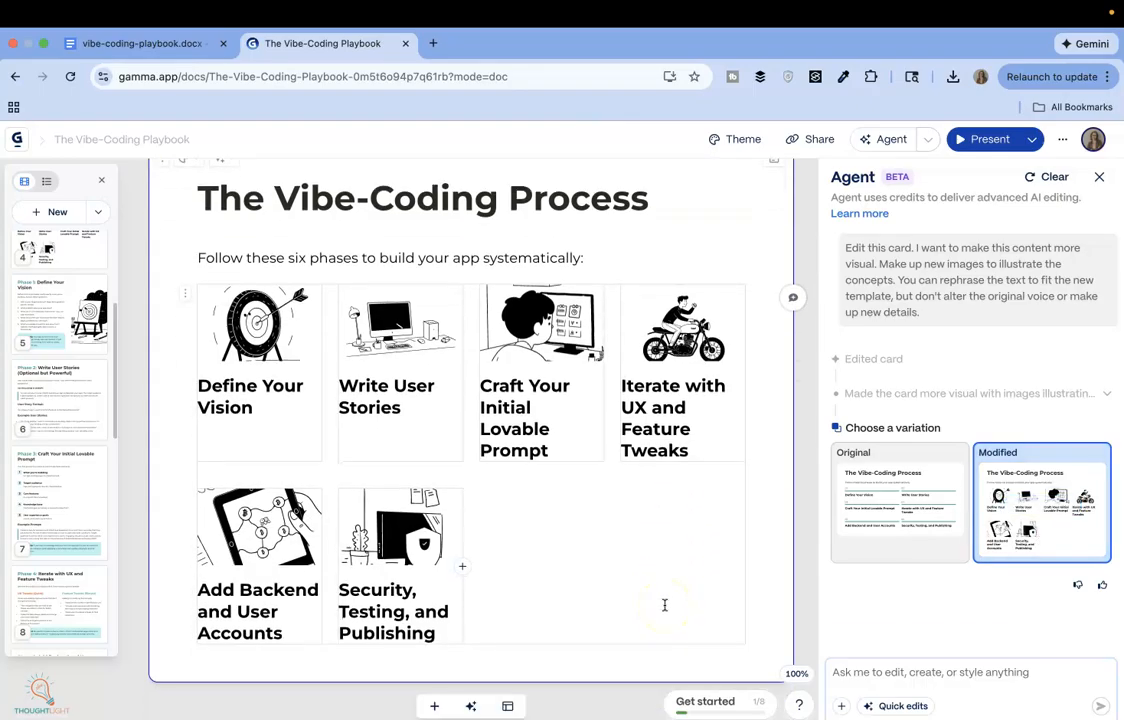
pyautogui.click(1099, 182)
# Ask the AI to "add explanatory text" to The Vibe-Coding Process card
pyautogui.scroll(2, 600, 421)
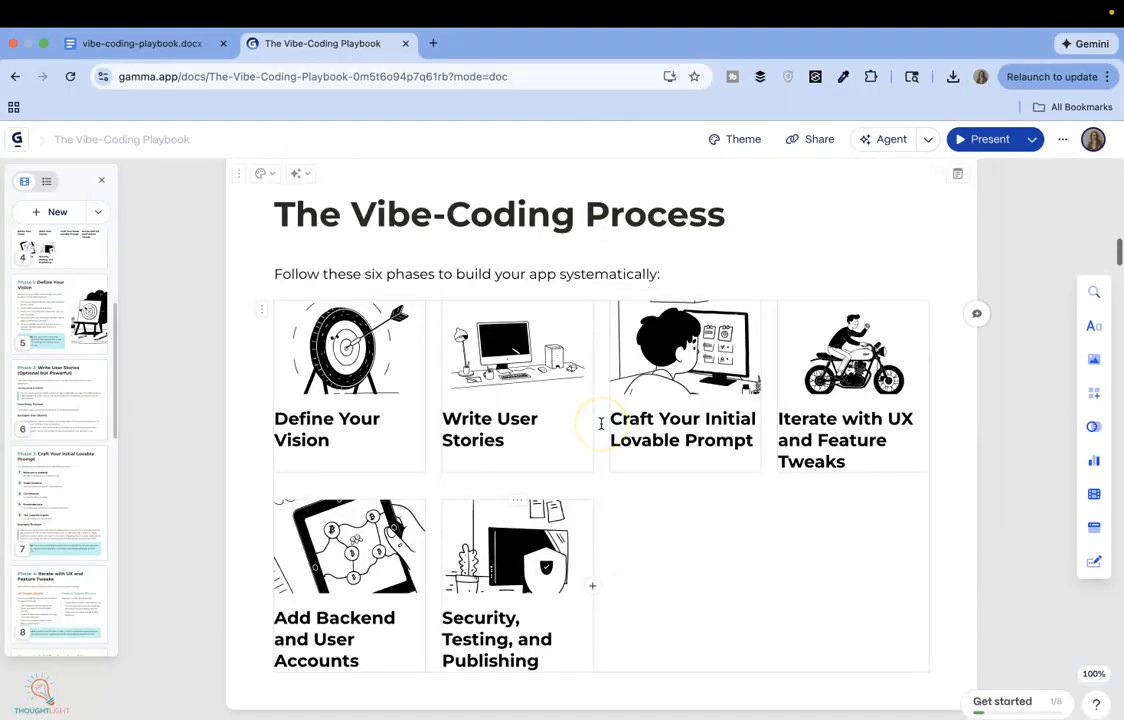
pyautogui.click(307, 176)
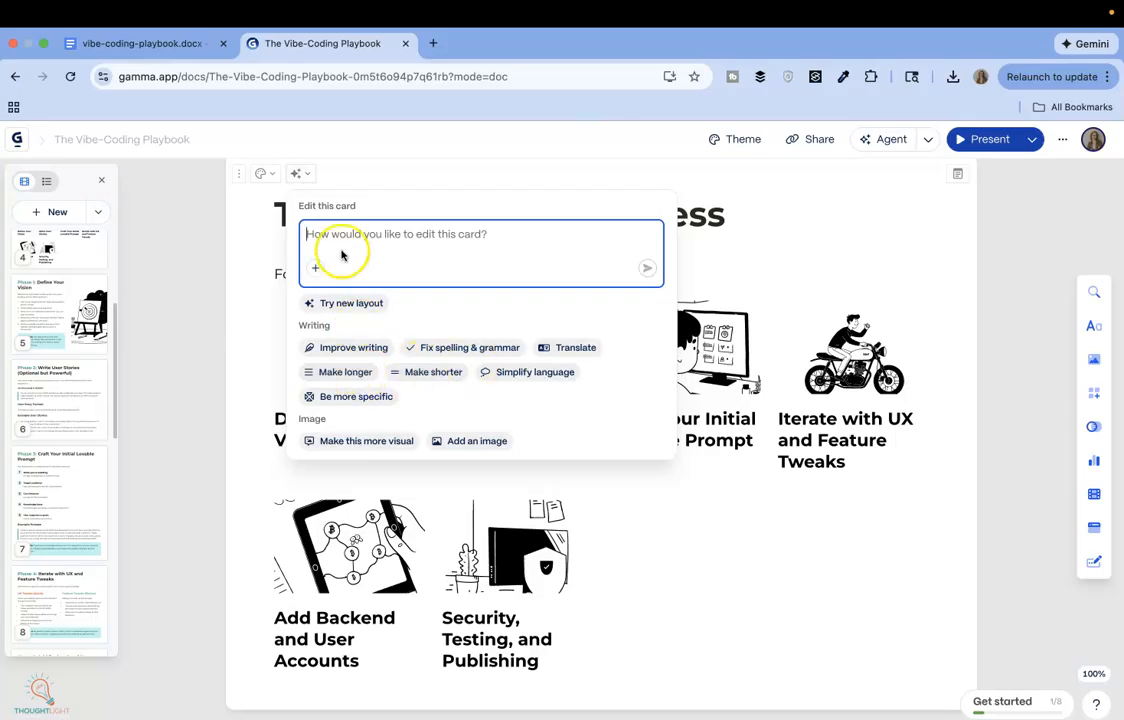
pyautogui.write('add explanatory text')
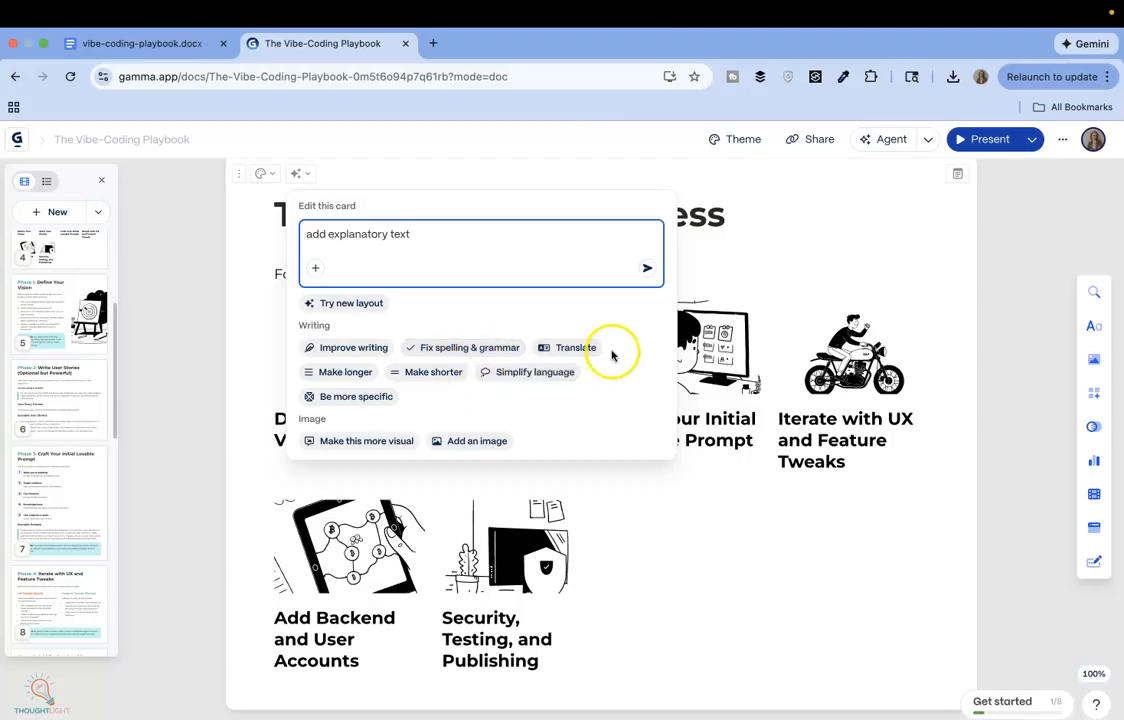
pyautogui.click(646, 272)
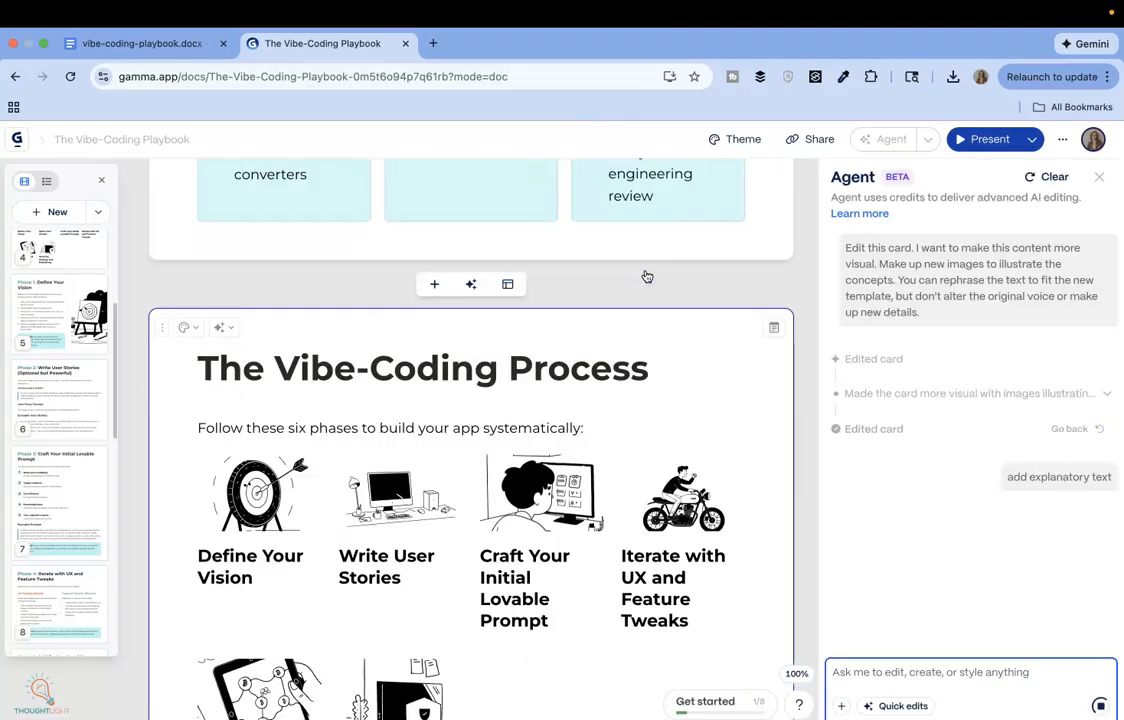
pyautogui.click(578, 553)
pyautogui.scroll(-2, 578, 553)
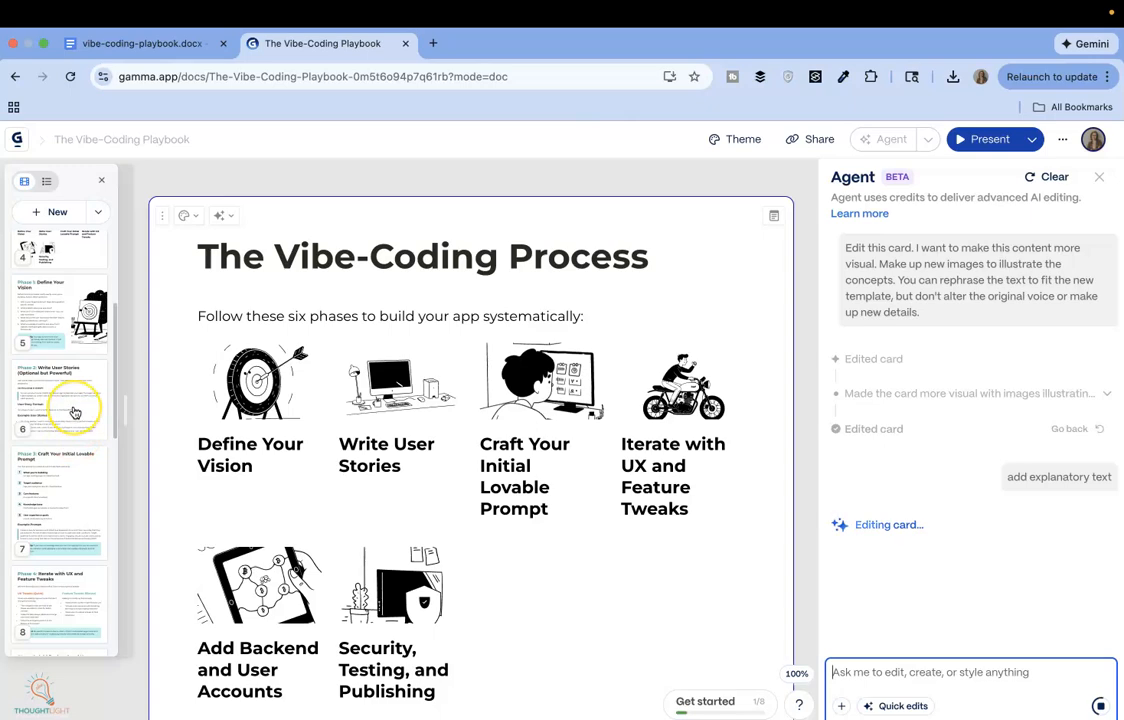
# Look through the following phase cards and examine the modified variation of The Vibe-Coding Process card, closing the Agent when done
pyautogui.click(52, 493)
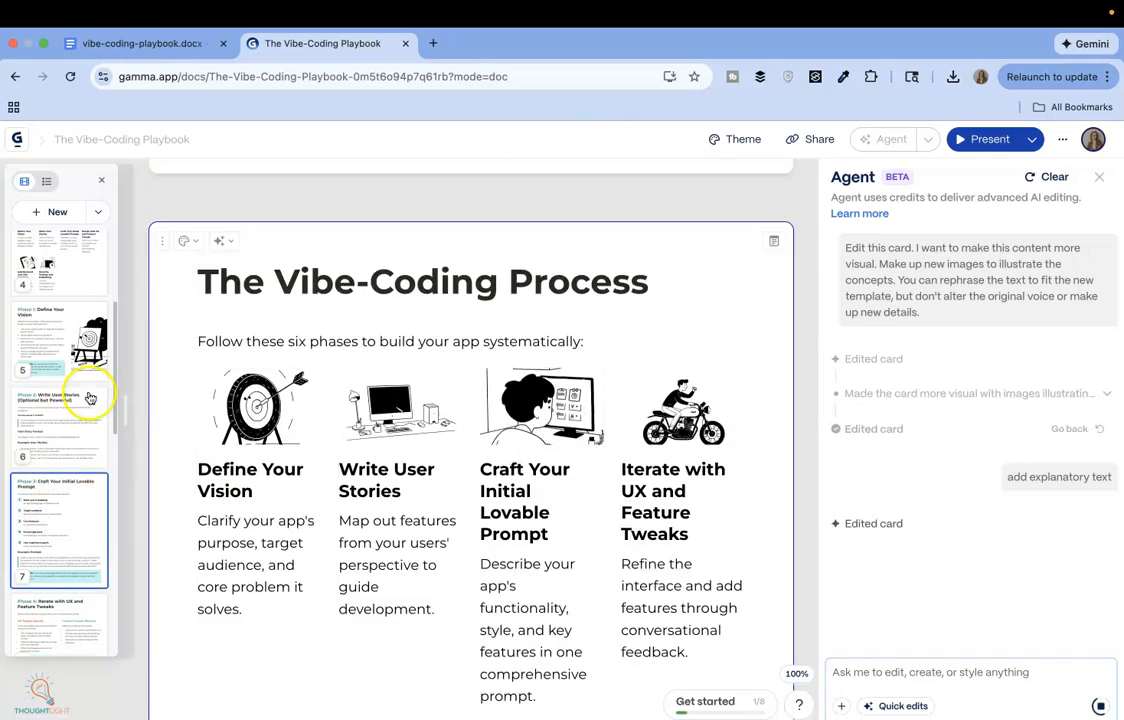
pyautogui.scroll(-15, 400, 481)
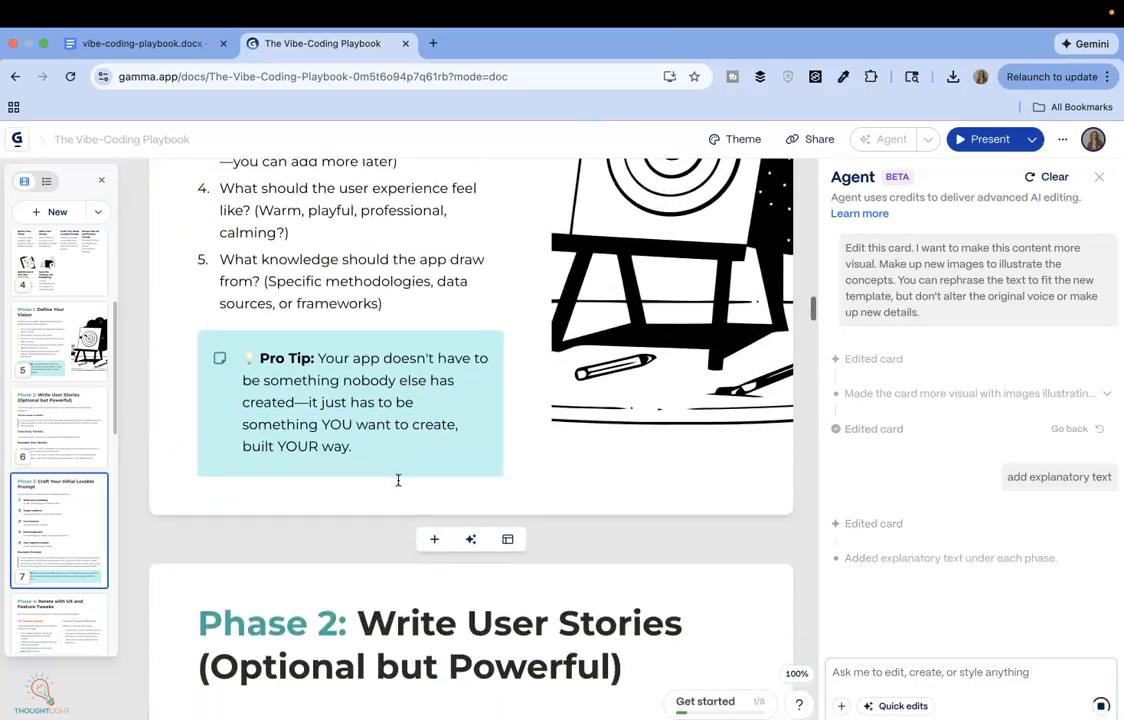
pyautogui.scroll(-10, 398, 481)
pyautogui.scroll(-6, 398, 481)
pyautogui.scroll(12, 398, 481)
pyautogui.scroll(12, 398, 481)
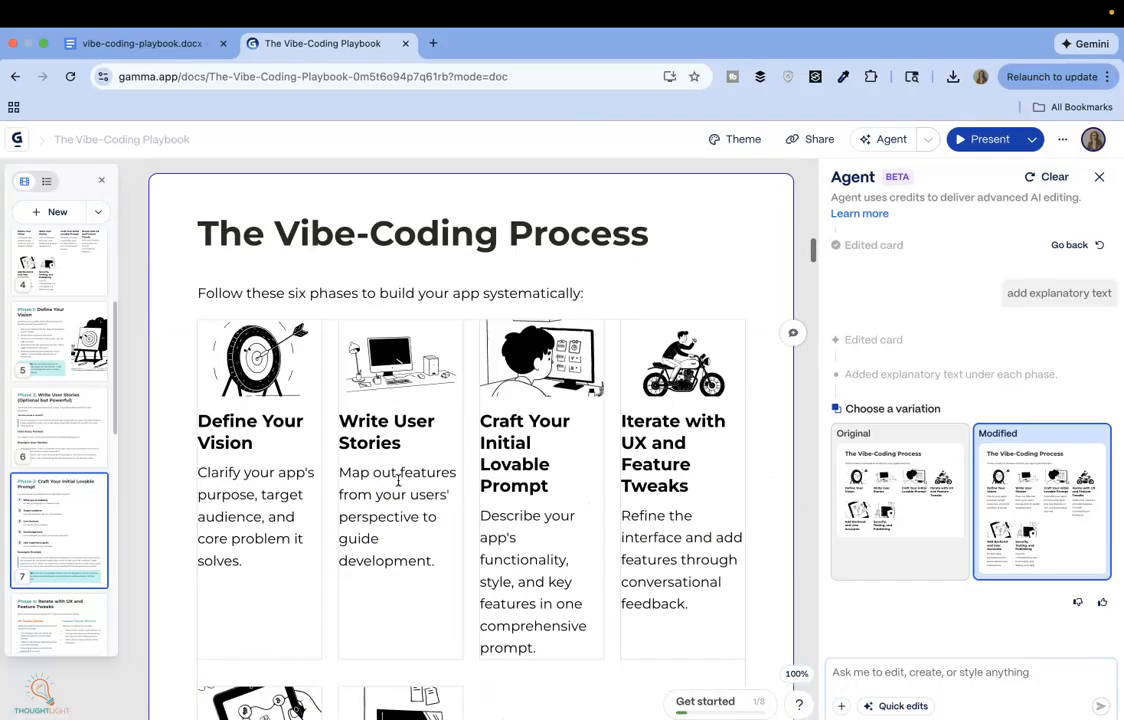
pyautogui.scroll(-3, 398, 481)
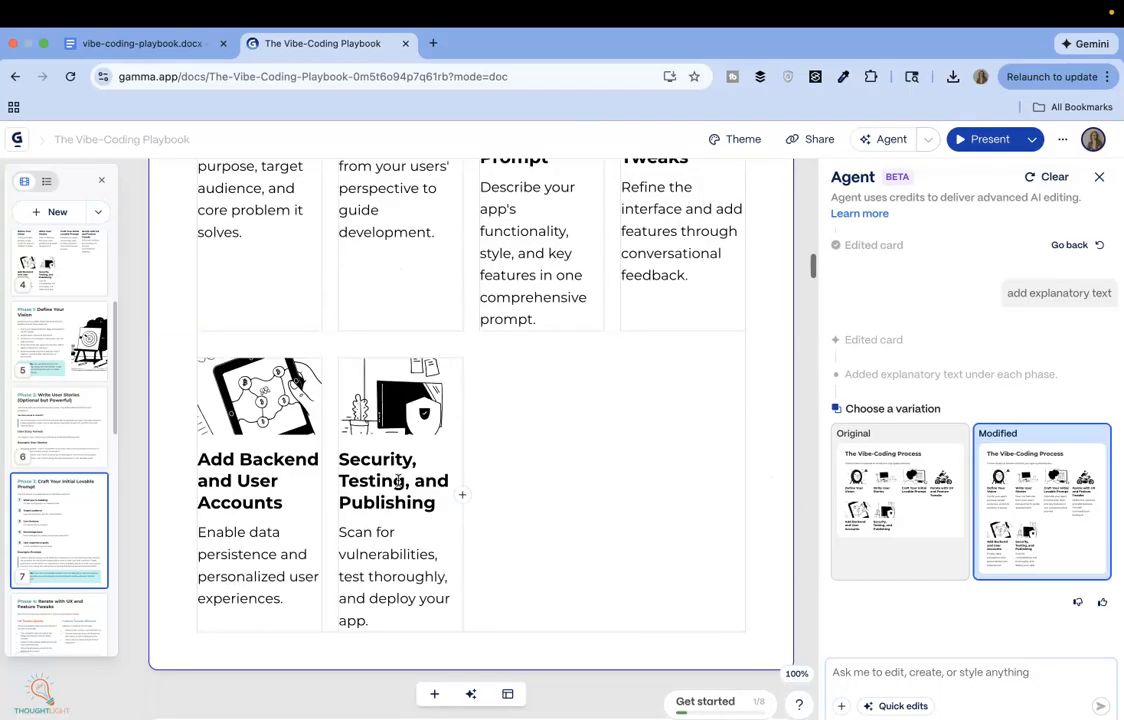
pyautogui.scroll(2, 398, 481)
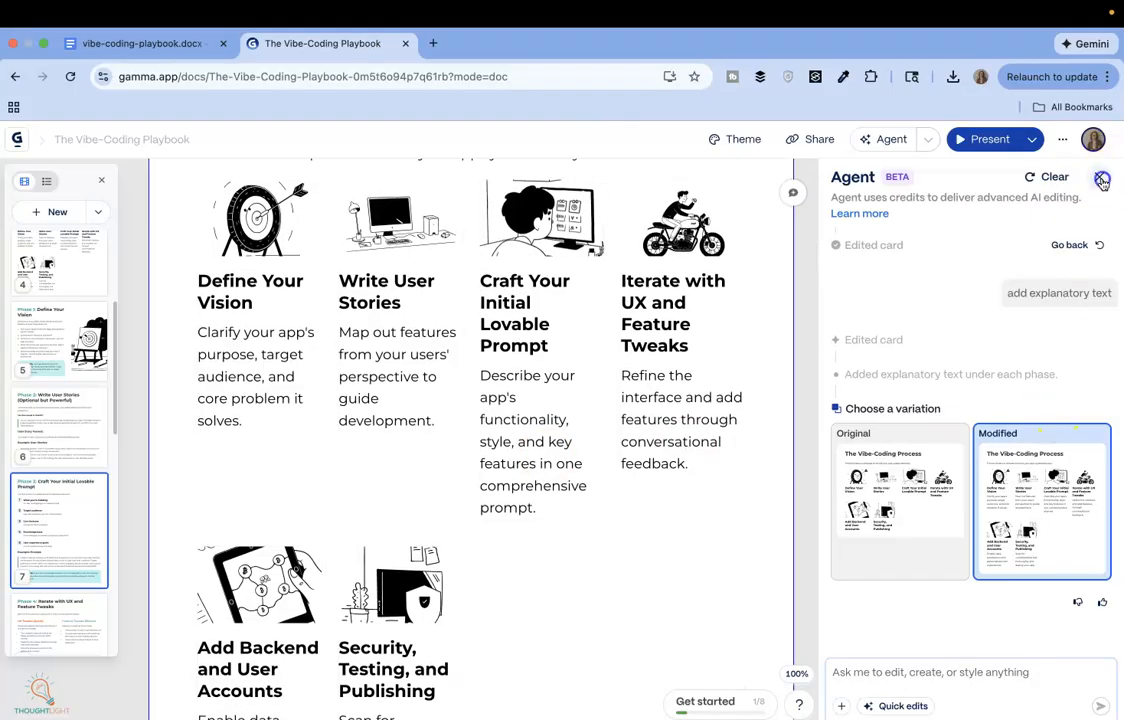
pyautogui.click(1101, 179)
# Have the AI generate new layouts for The Vibe-Coding Process card
pyautogui.scroll(4, 533, 418)
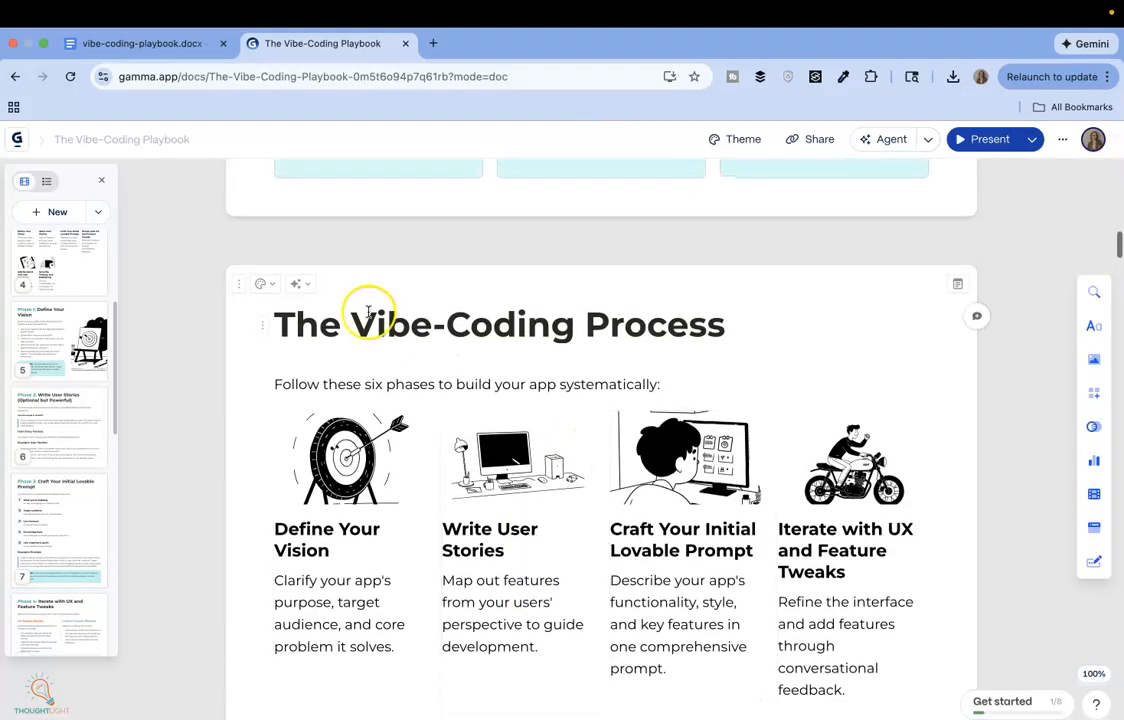
pyautogui.click(303, 286)
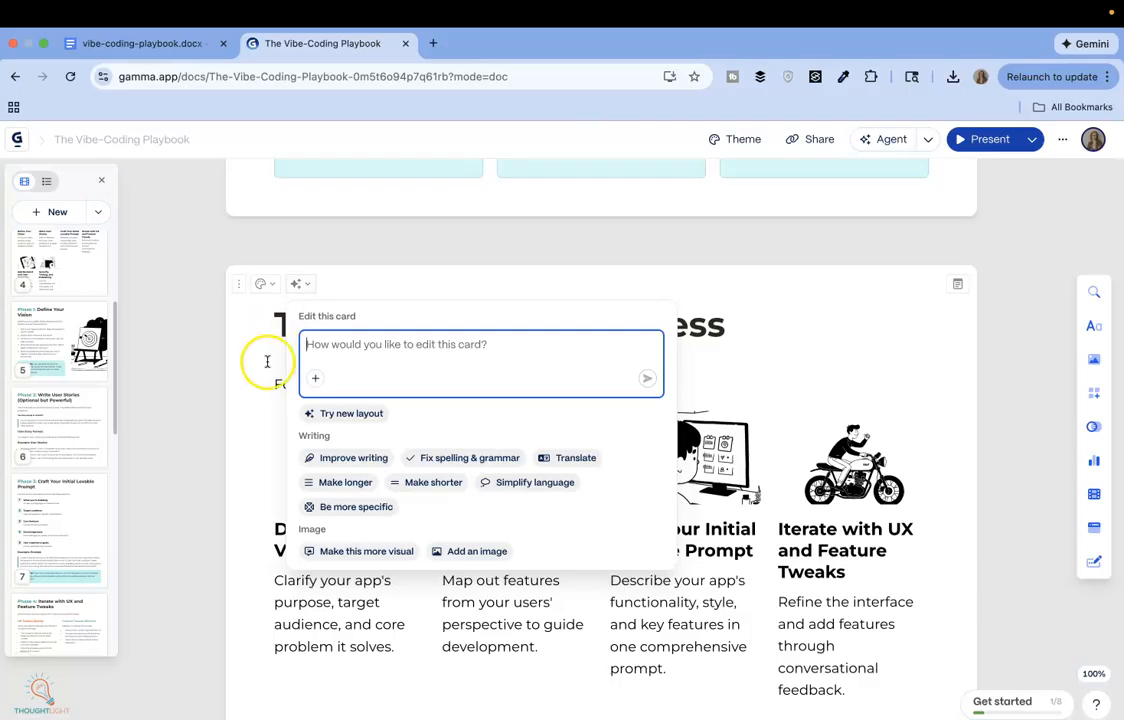
pyautogui.click(337, 413)
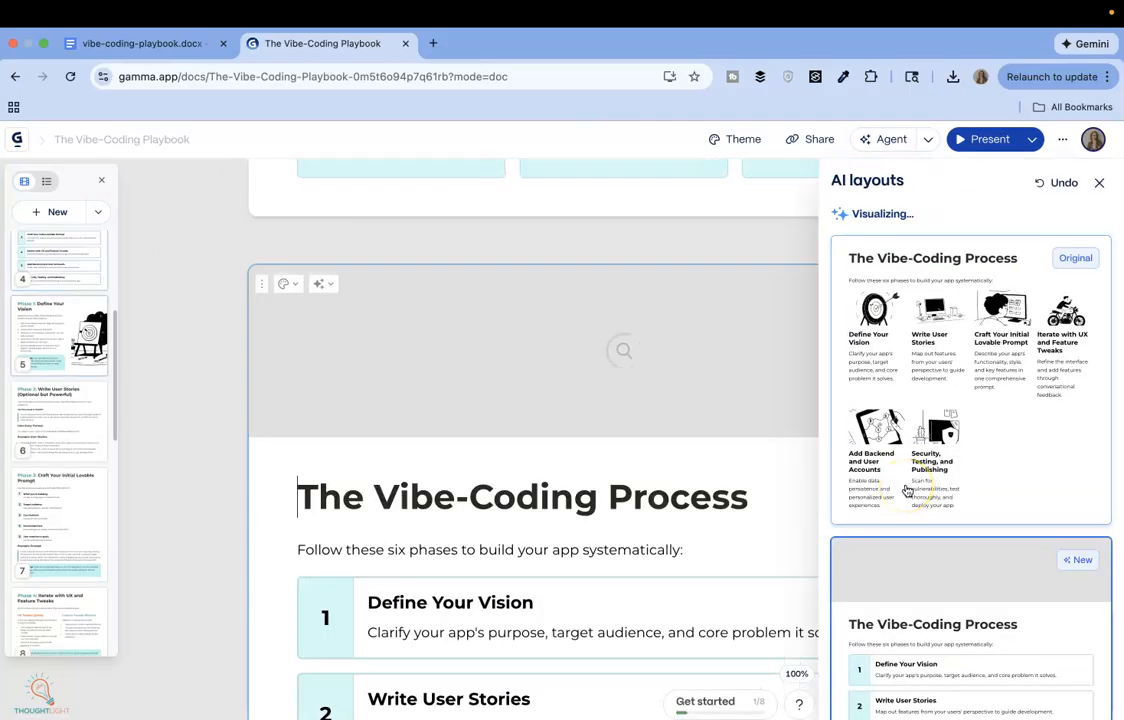
# Apply the two-column layout of teal-topped icon boxes over a background illustration to The Vibe-Coding Process card and close the AI layouts
pyautogui.scroll(-5, 906, 490)
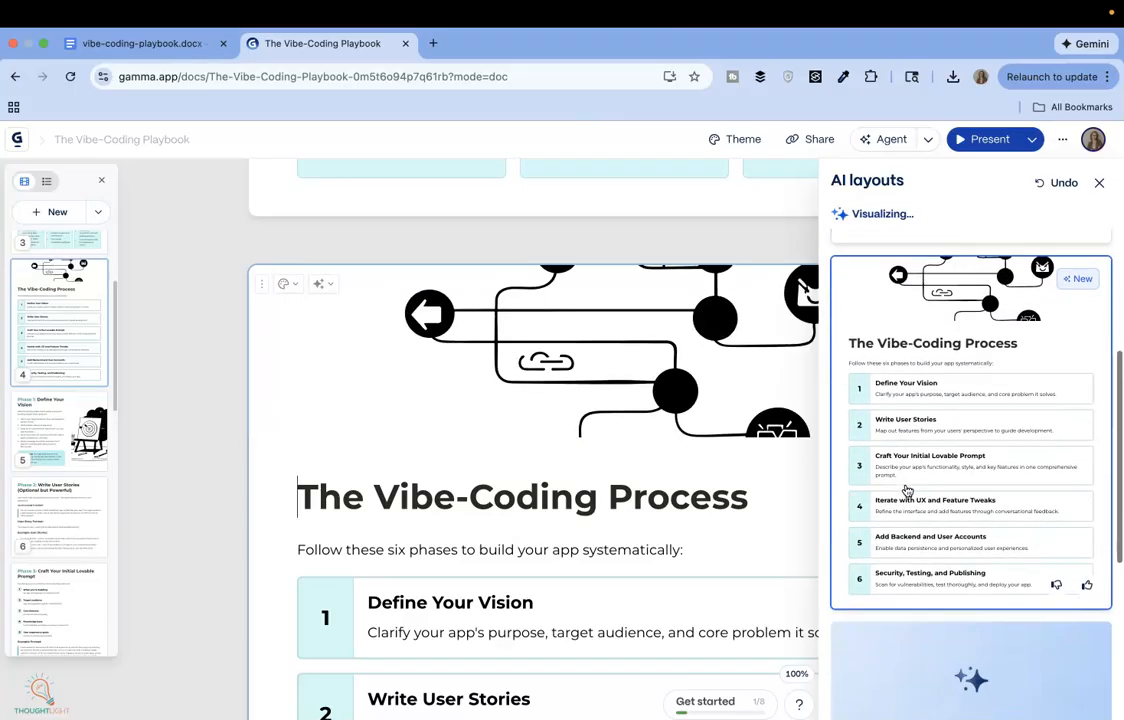
pyautogui.scroll(-1, 906, 490)
pyautogui.click(925, 453)
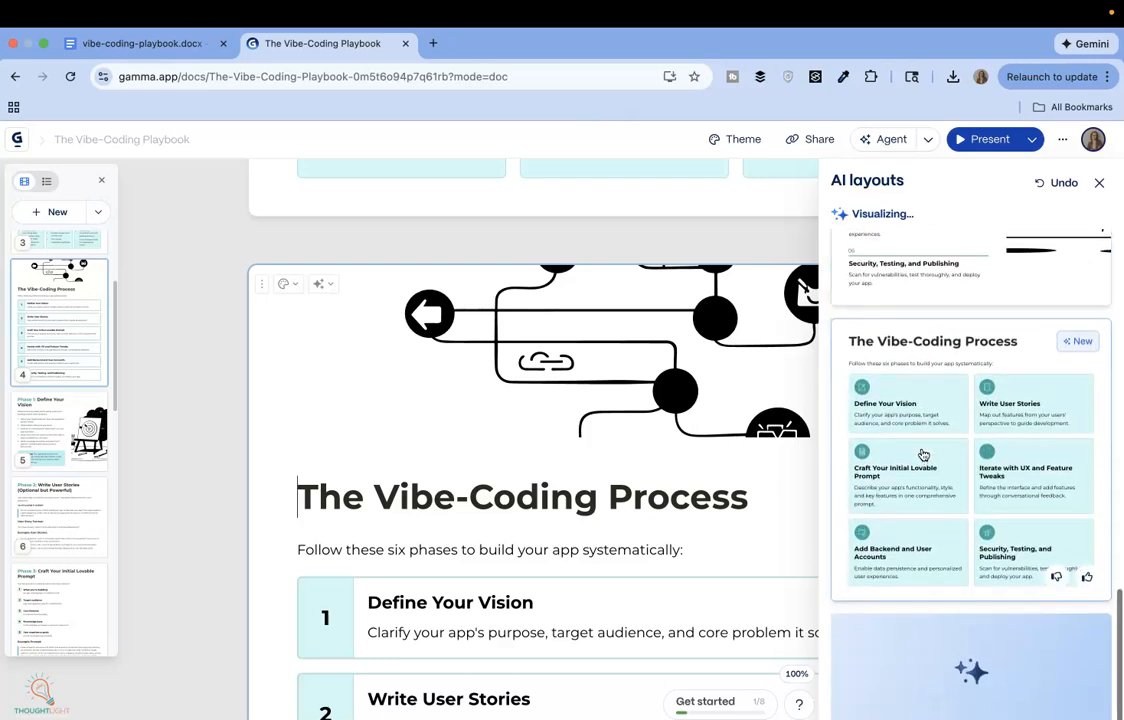
pyautogui.scroll(-5, 922, 453)
pyautogui.click(928, 407)
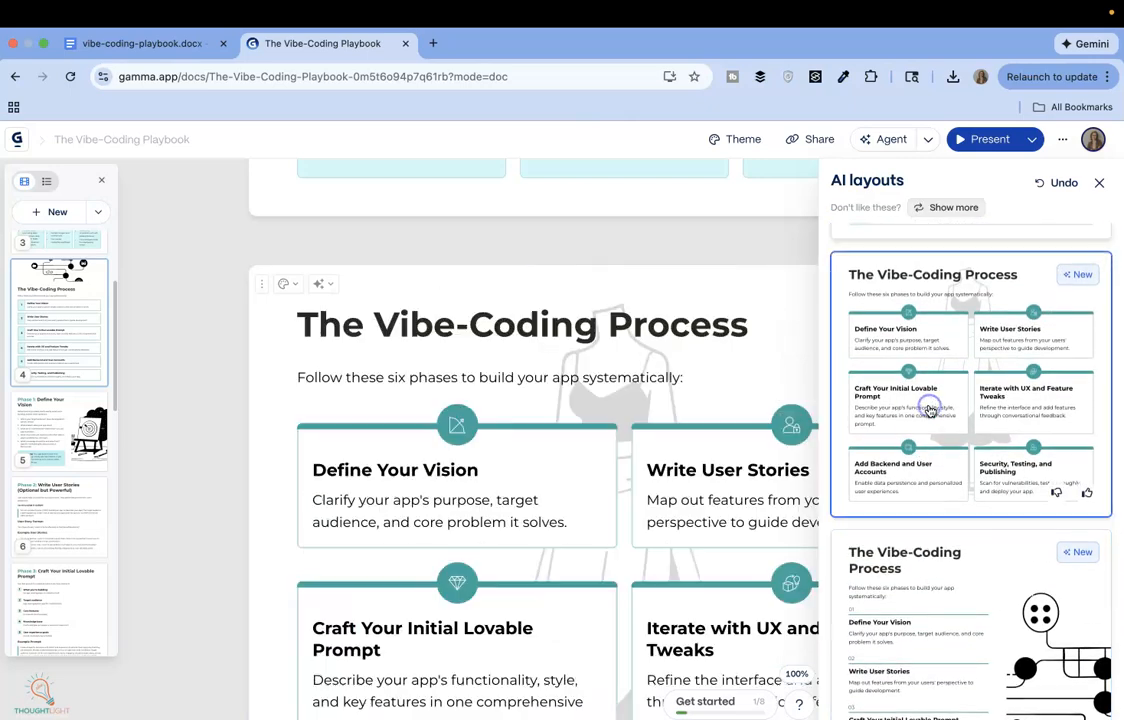
pyautogui.click(1099, 183)
pyautogui.click(590, 354)
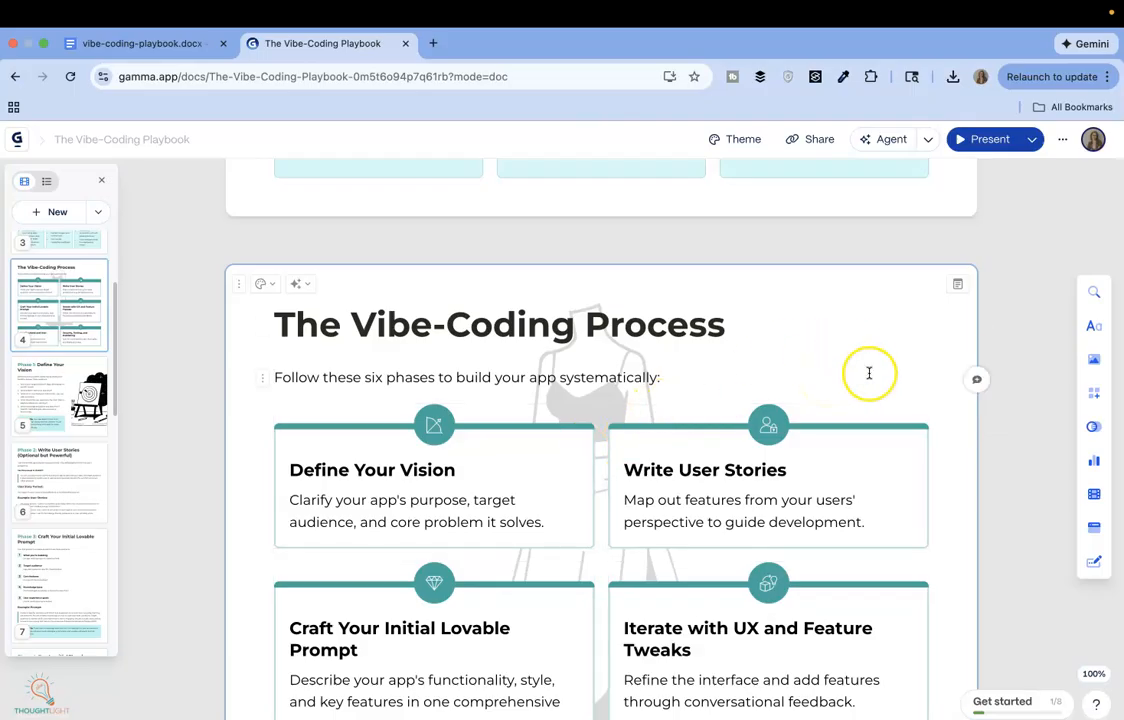
# Ask the AI to "change the background image" of The Vibe-Coding Process card
pyautogui.click(296, 285)
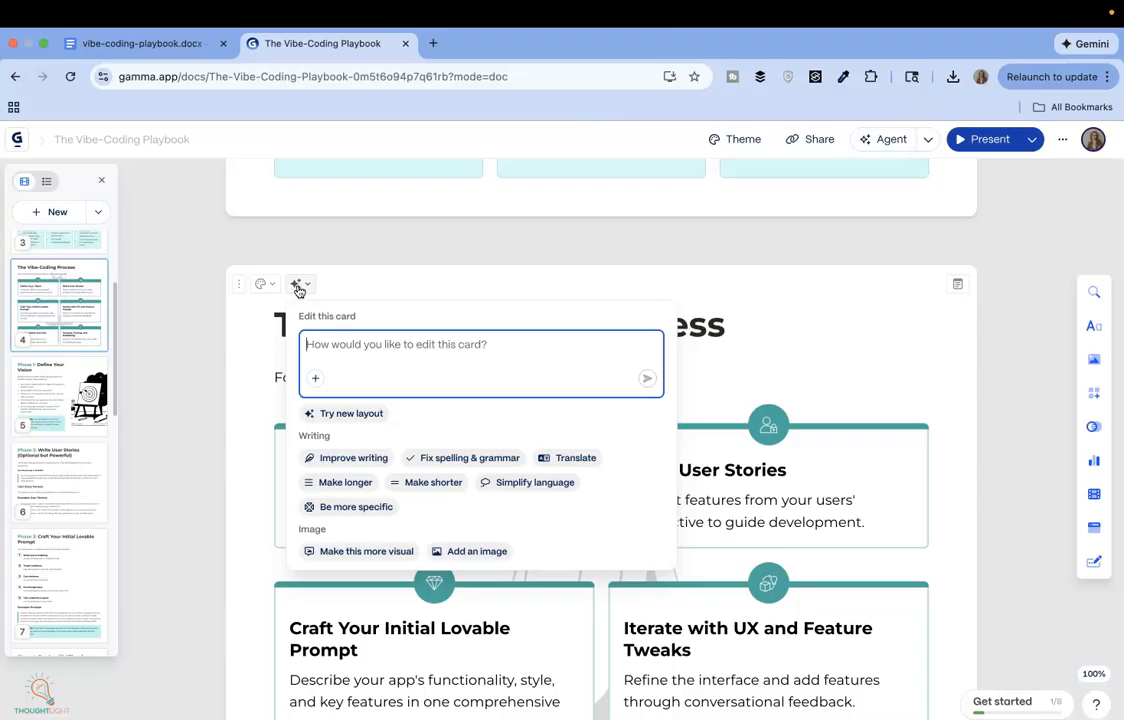
pyautogui.write('change the background image')
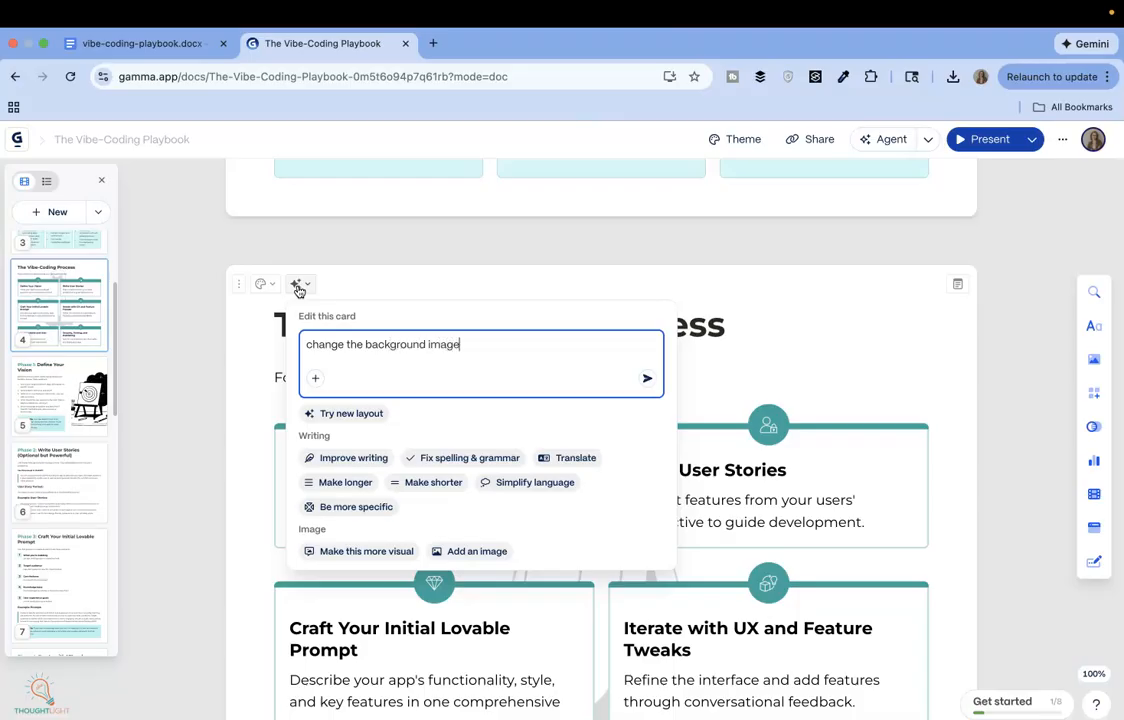
pyautogui.press('Return')
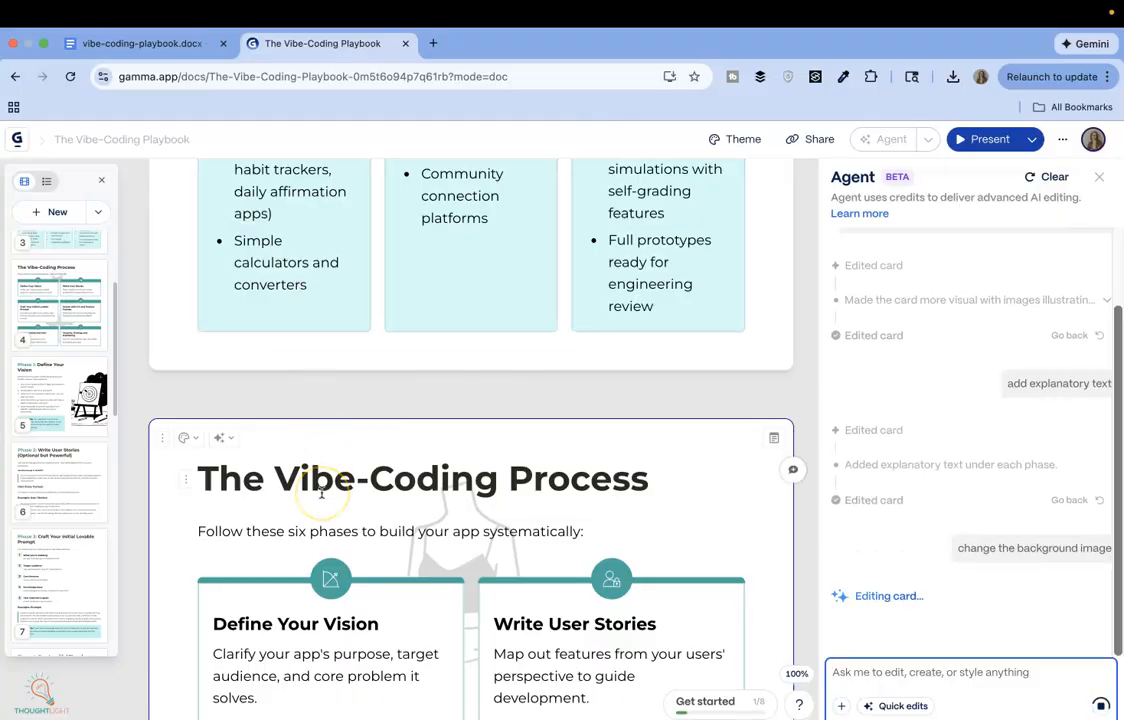
# Look through the phase cards, then examine the modified background on The Vibe-Coding Process card and close the Agent
pyautogui.scroll(-15, 322, 494)
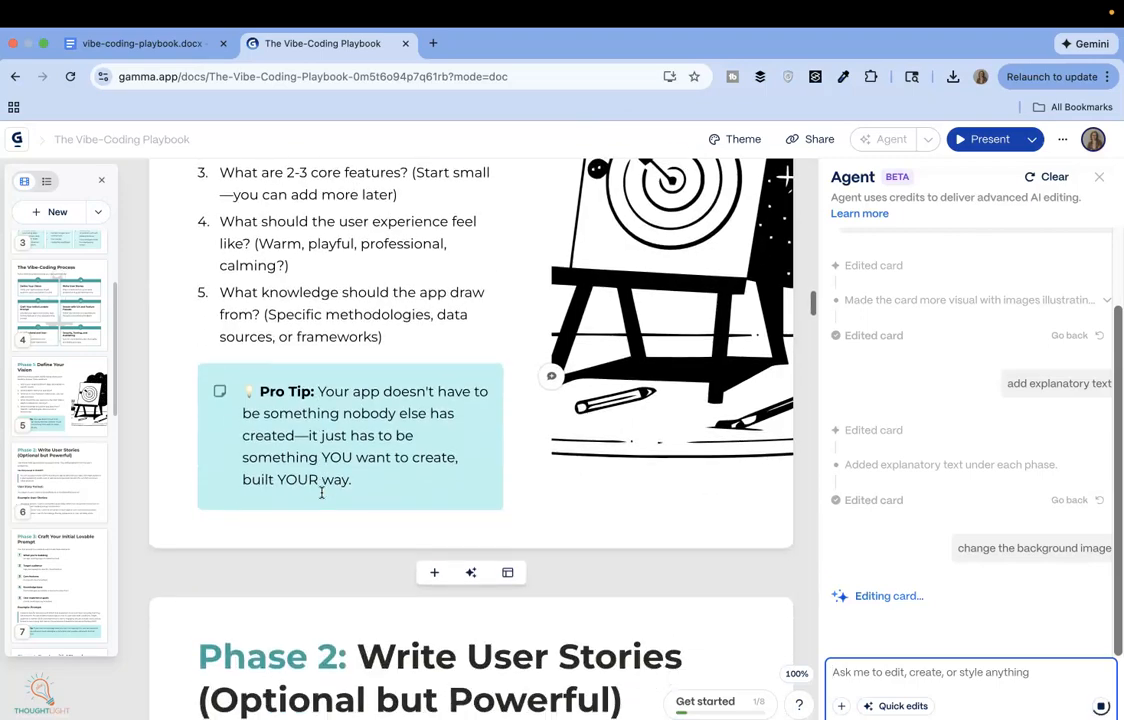
pyautogui.scroll(-20, 322, 494)
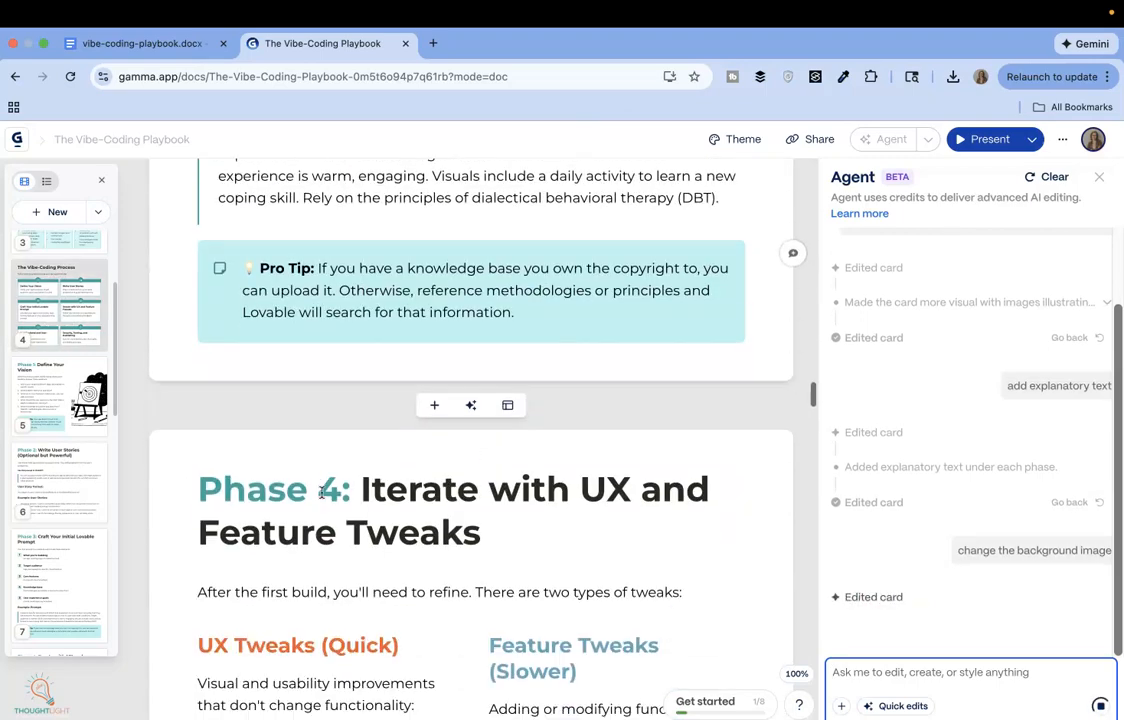
pyautogui.scroll(-10, 322, 494)
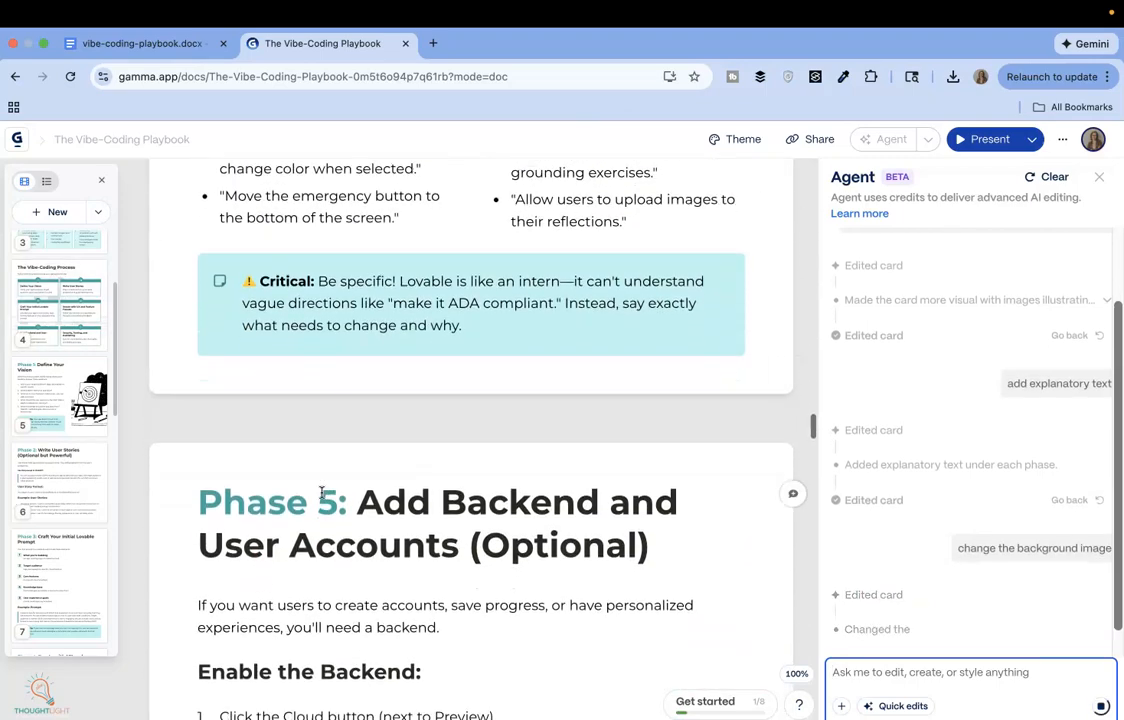
pyautogui.scroll(-10, 322, 494)
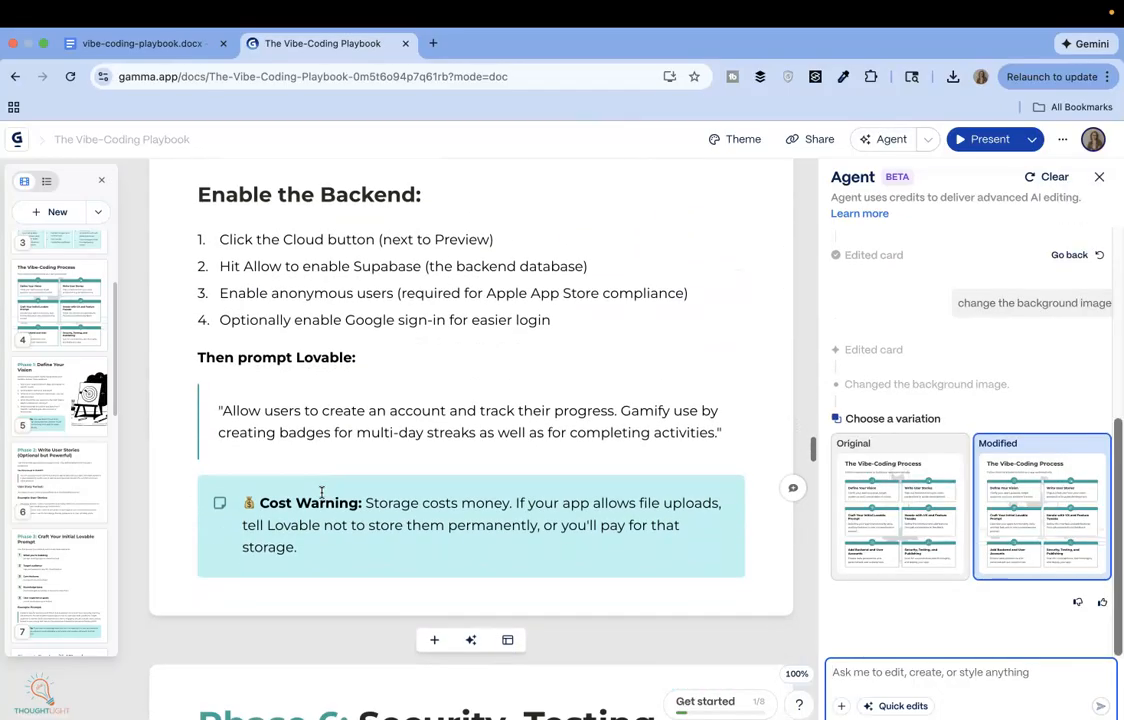
pyautogui.scroll(-10, 322, 494)
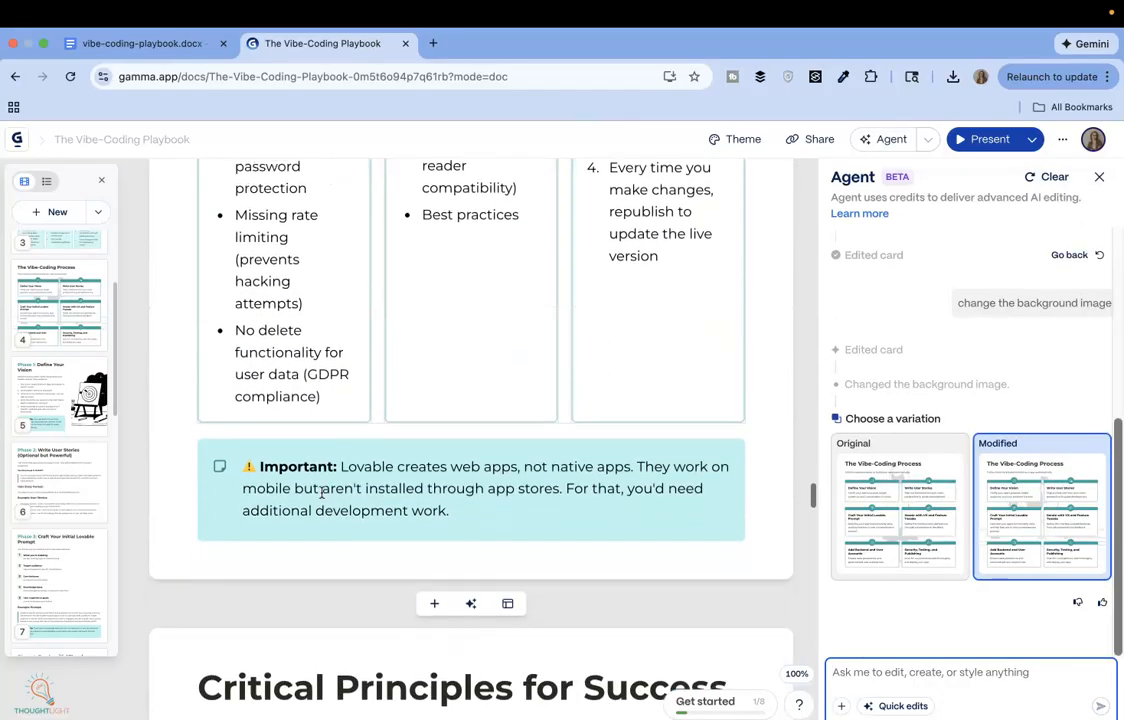
pyautogui.moveTo(1000, 522)
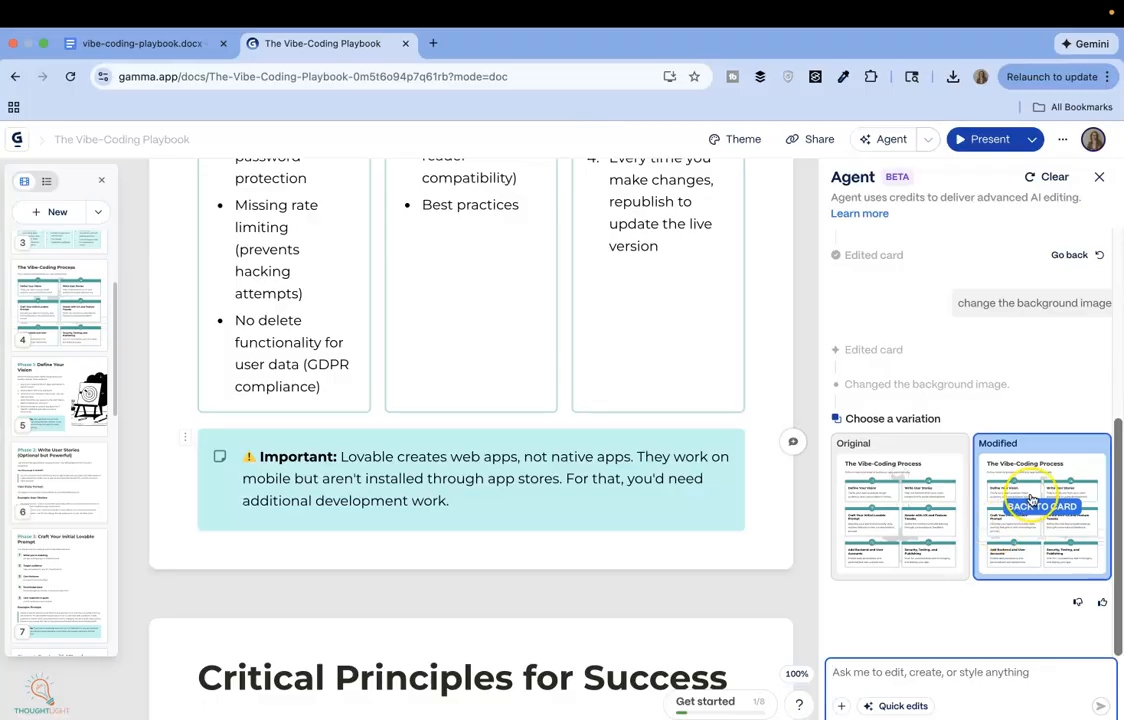
pyautogui.scroll(20, 547, 478)
pyautogui.scroll(20, 548, 482)
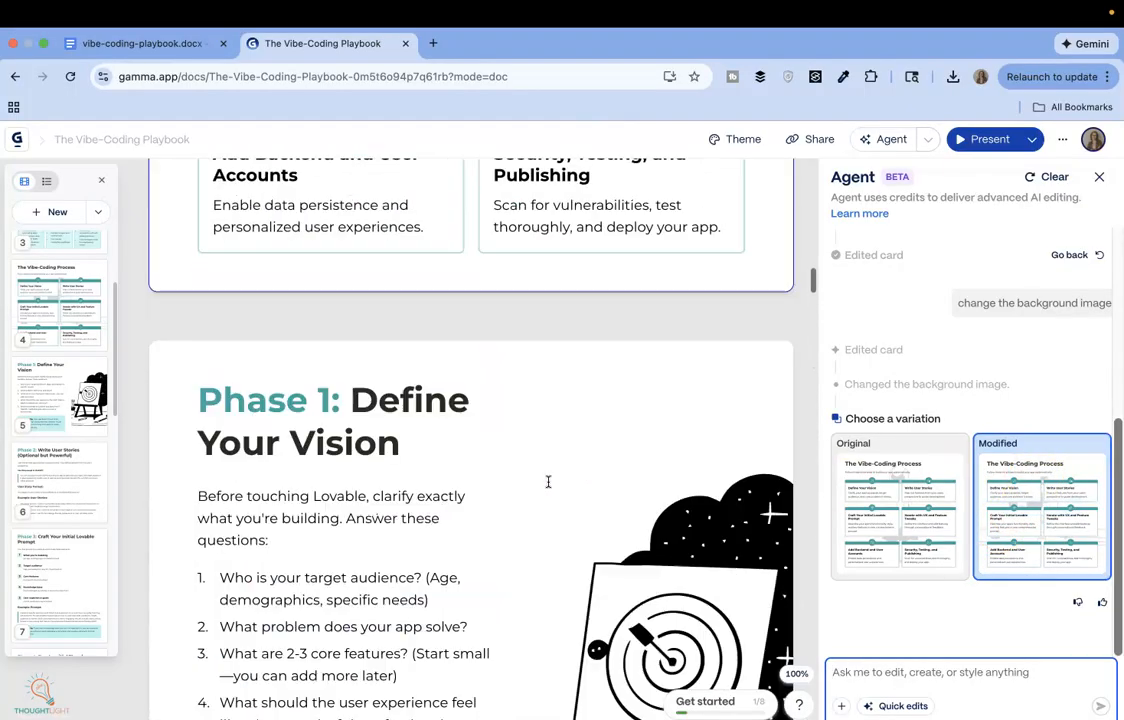
pyautogui.scroll(15, 548, 482)
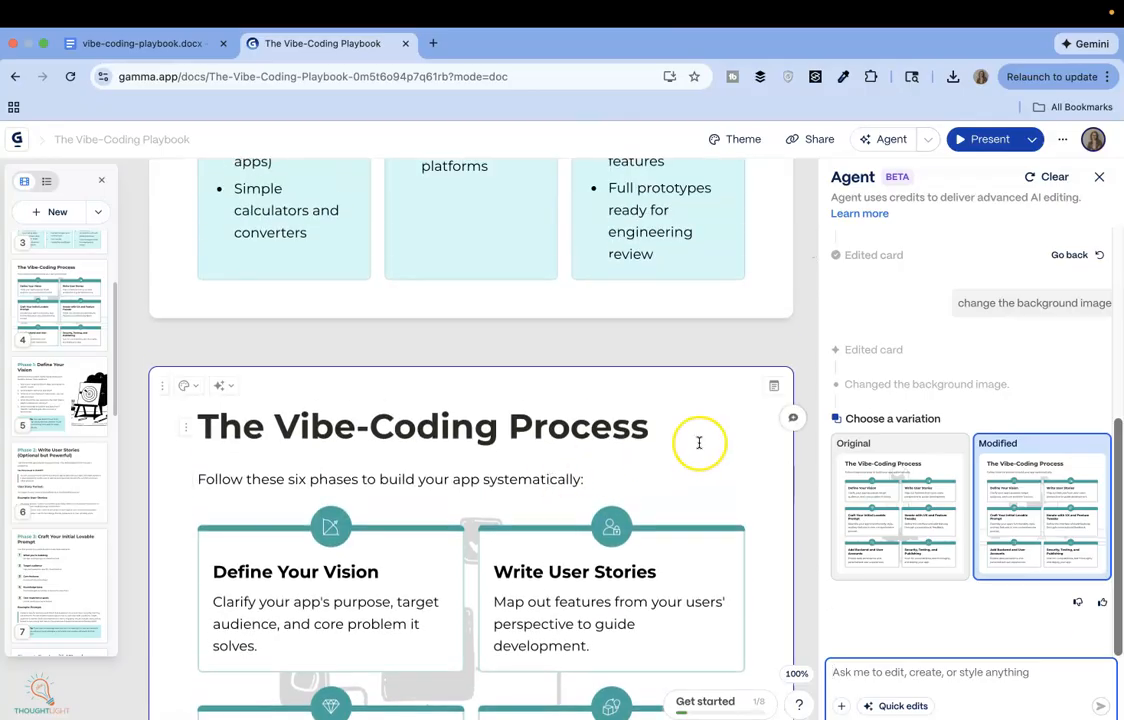
pyautogui.click(1099, 176)
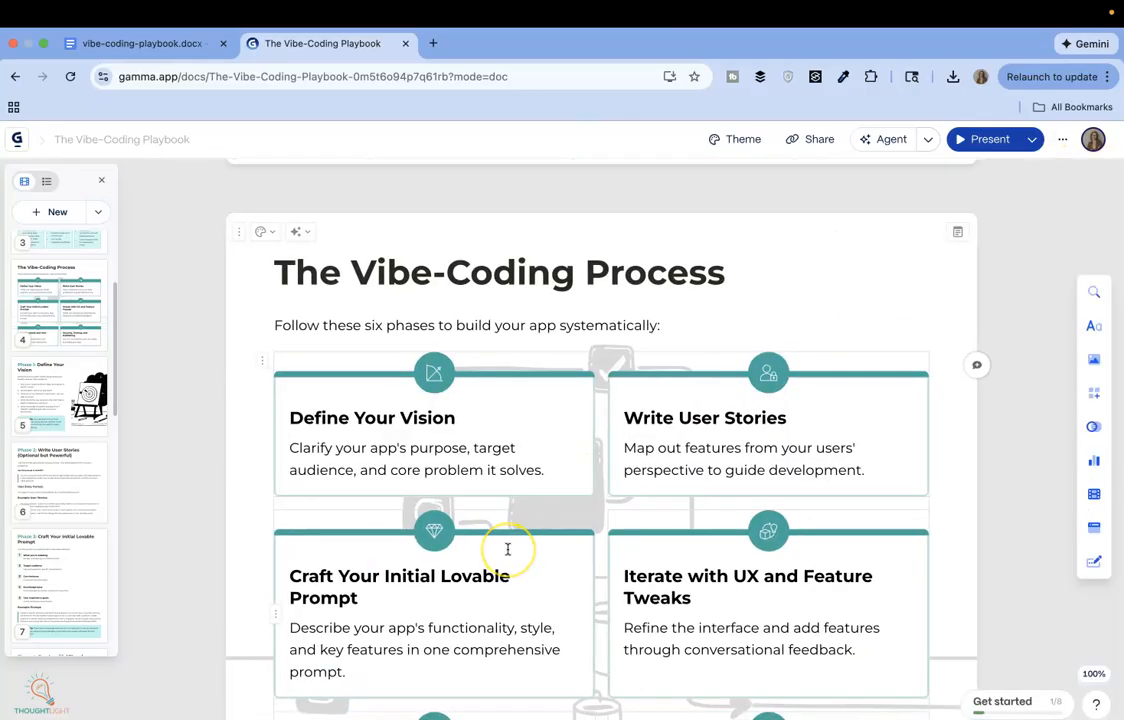
# Ask the AI to "create a proper 8.5" x 11" cover page for an ebook" from the first card
pyautogui.scroll(-20, 507, 549)
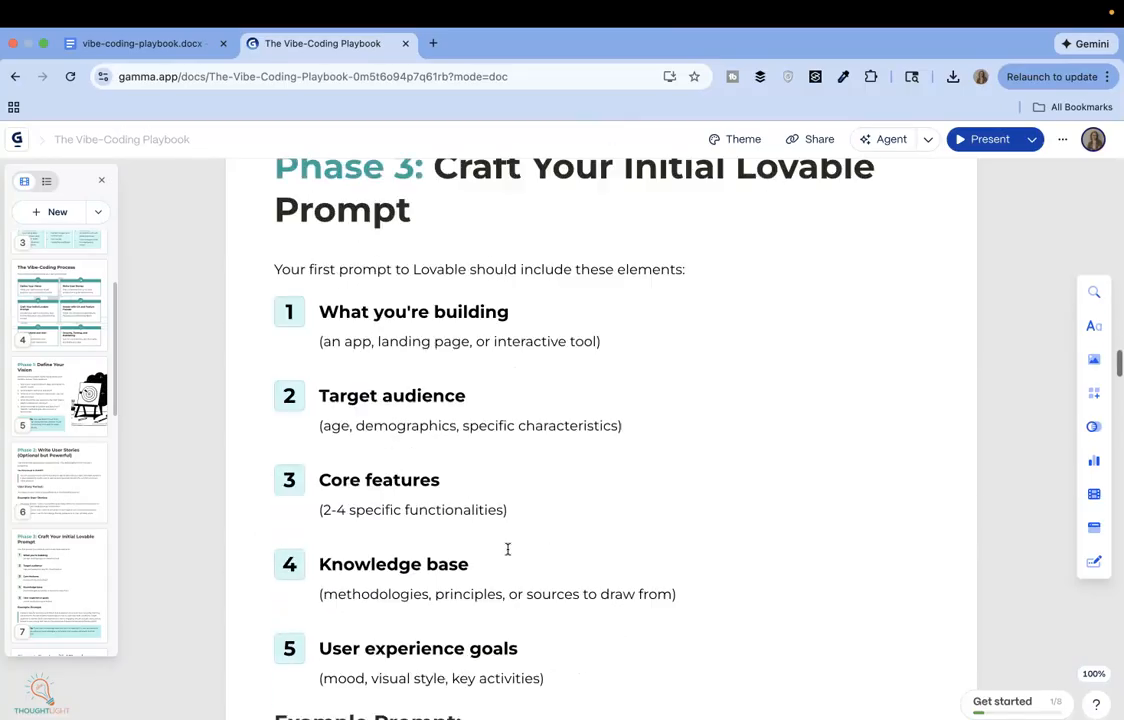
pyautogui.scroll(-20, 507, 549)
pyautogui.scroll(10, 507, 549)
pyautogui.scroll(20, 507, 549)
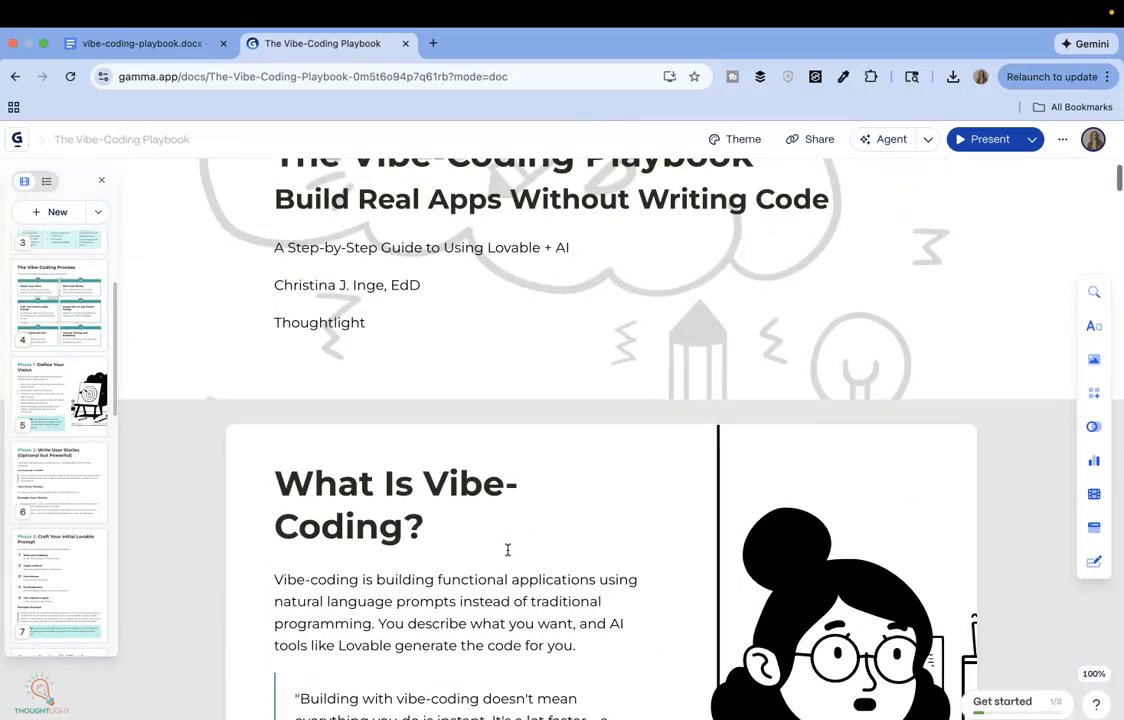
pyautogui.scroll(2, 507, 549)
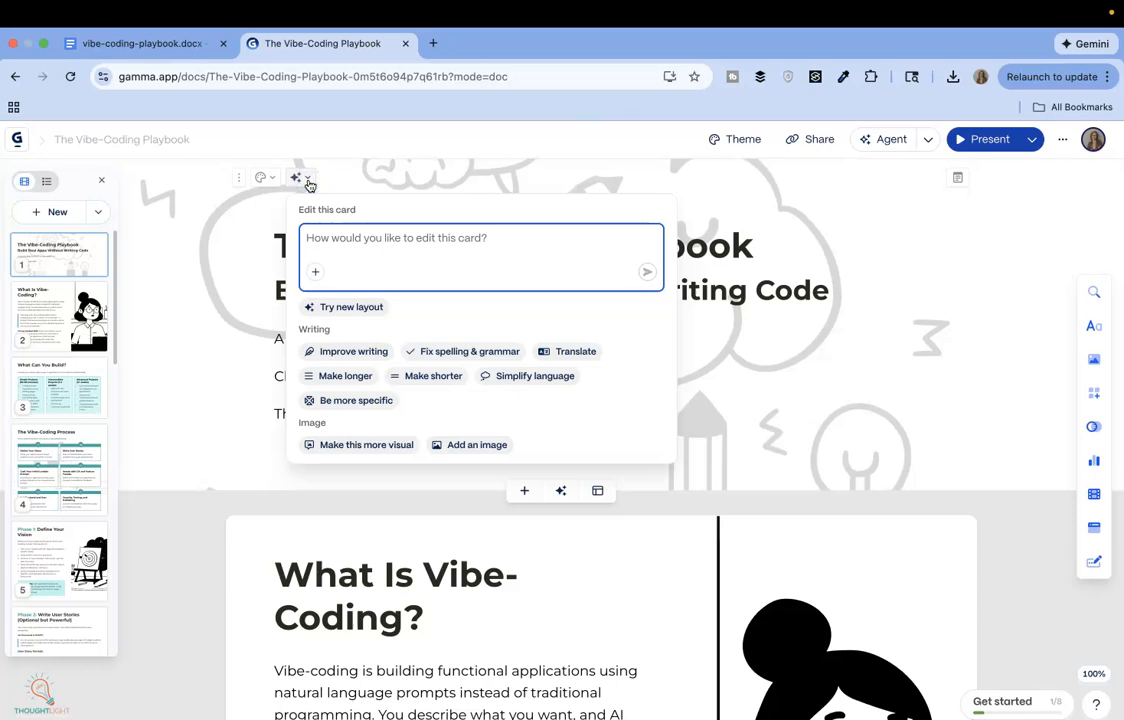
pyautogui.click(377, 245)
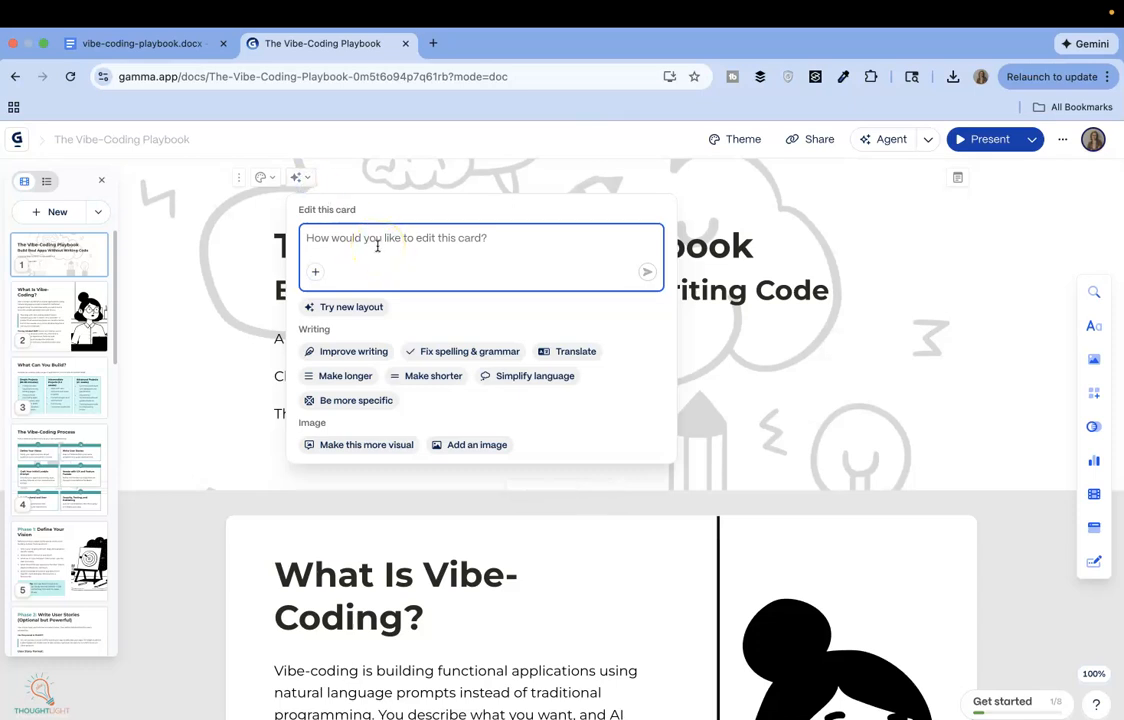
pyautogui.write('create a proper 8.5" x 11" cover page for an ebook')
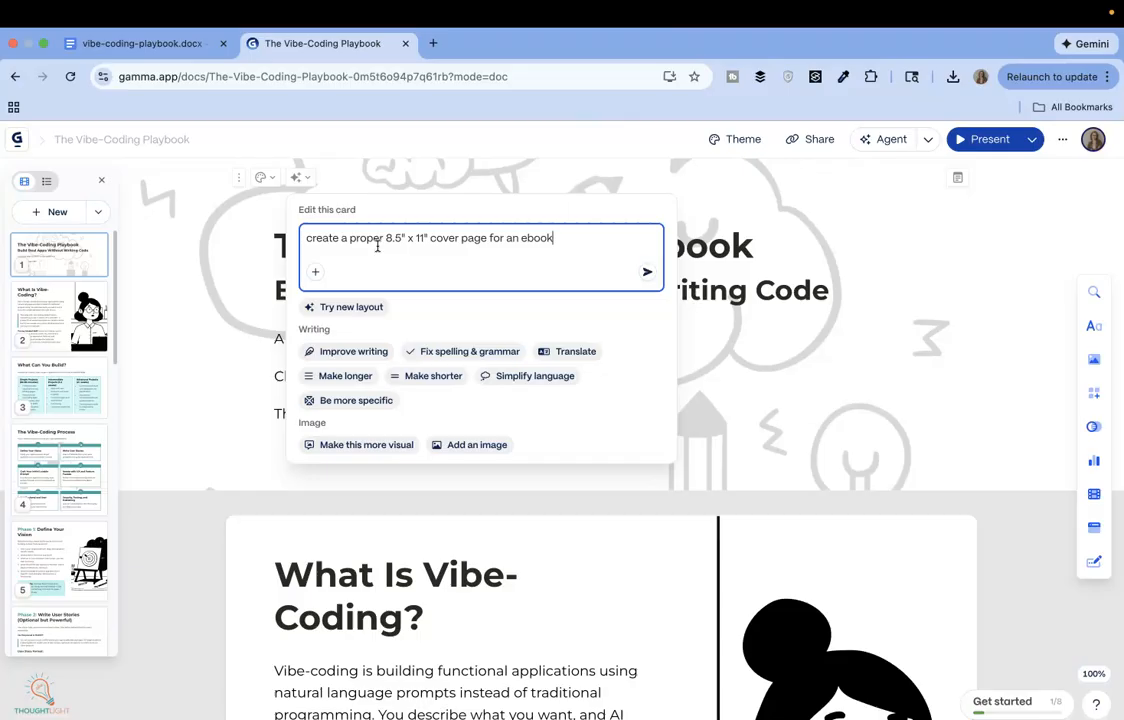
pyautogui.press('Return')
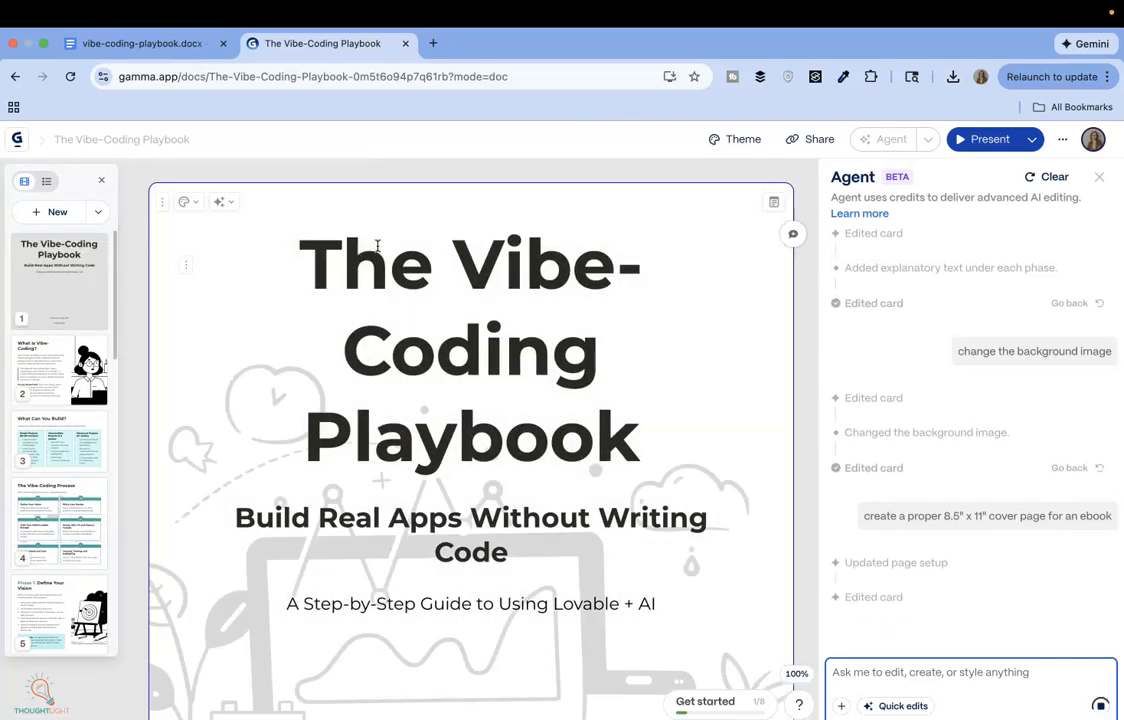
# Apply the Title text style to the author and company lines at the foot of the cover page
pyautogui.scroll(-5, 441, 450)
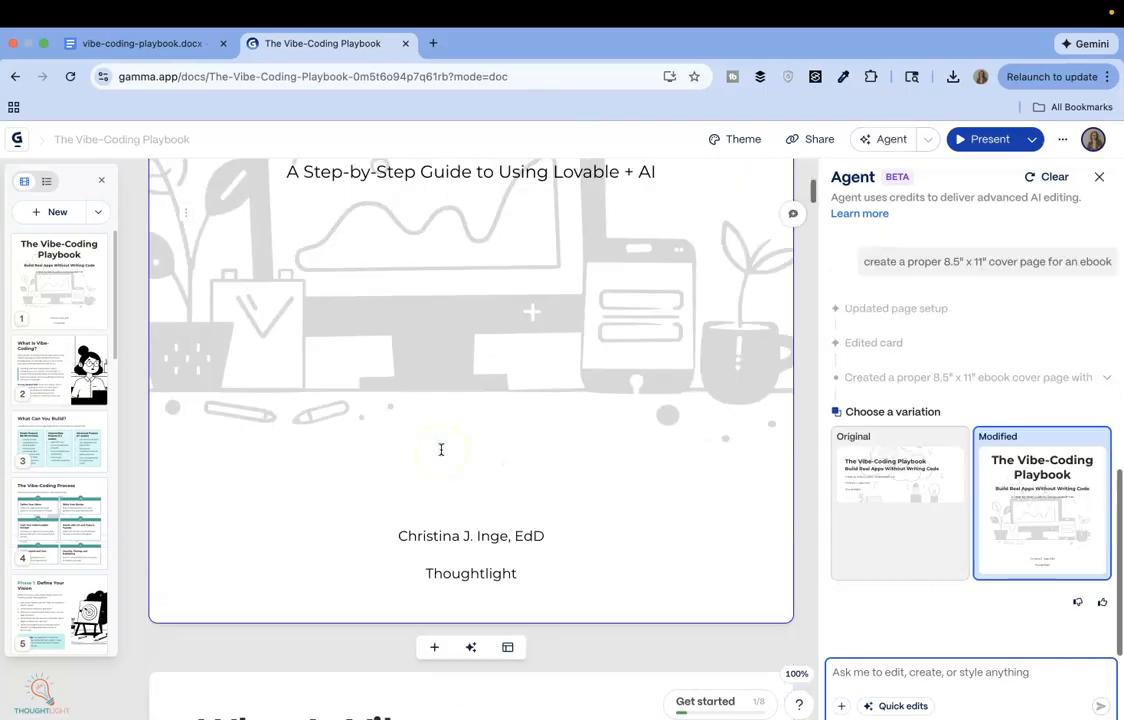
pyautogui.click(407, 523)
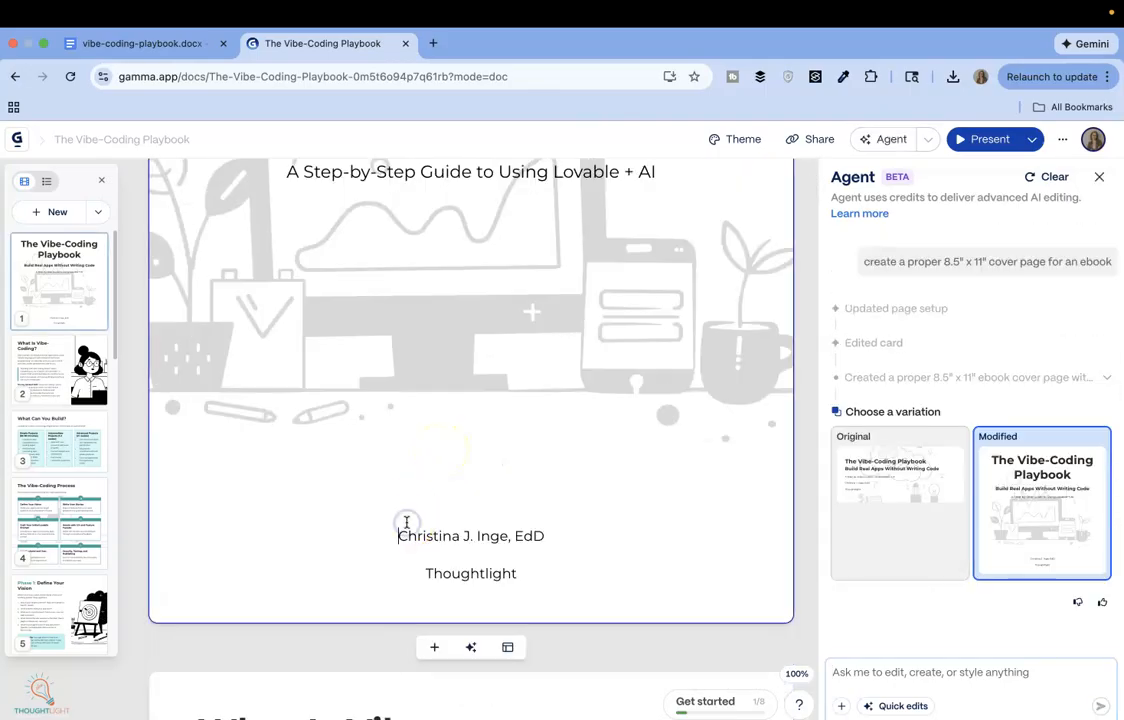
pyautogui.click(396, 531)
pyautogui.moveTo(395, 530); pyautogui.dragTo(582, 580)
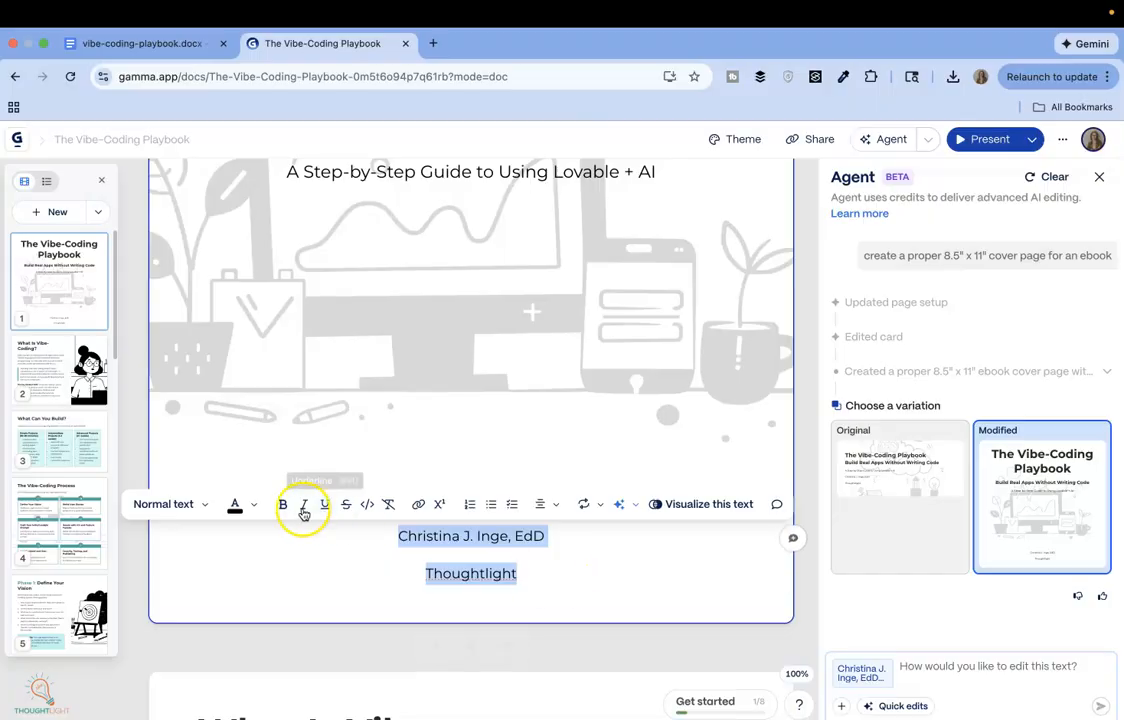
pyautogui.click(197, 504)
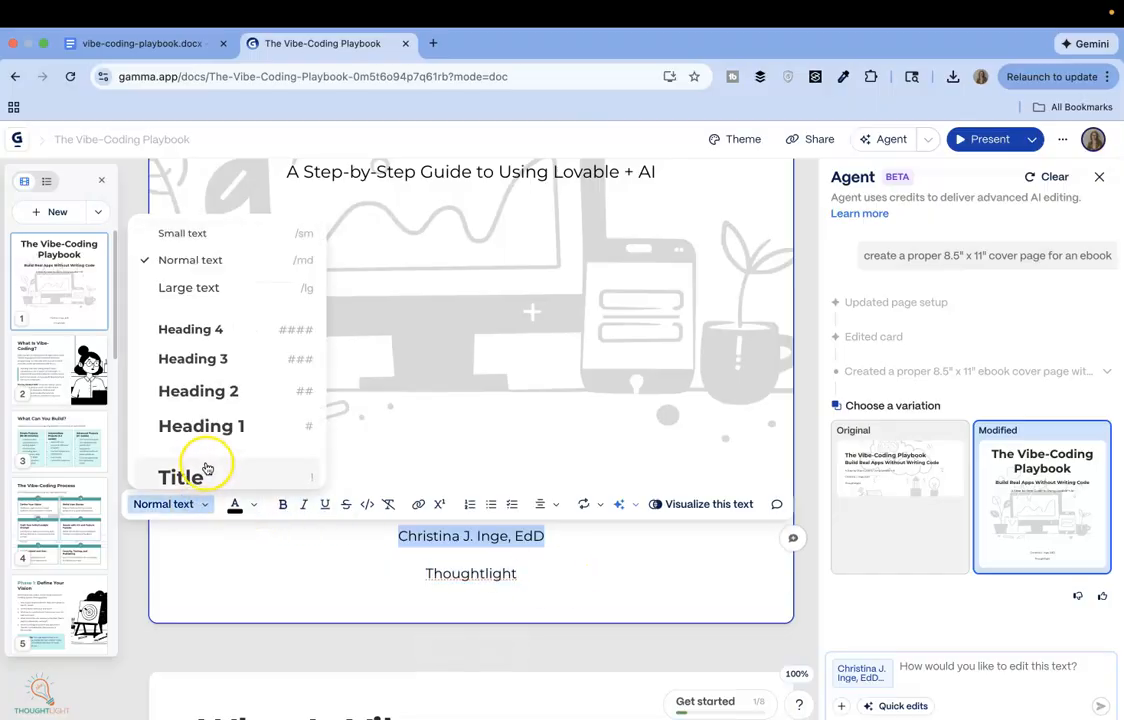
pyautogui.click(205, 474)
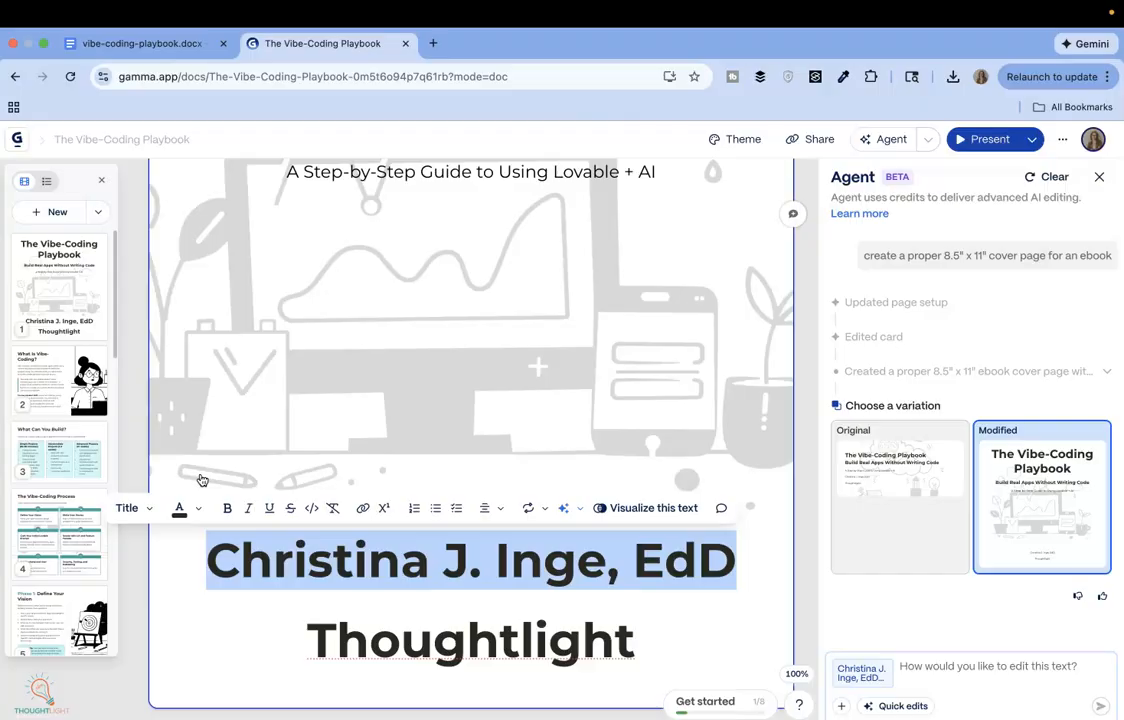
# Color the company name Thoughtlight on the cover page with the teal theme color
pyautogui.click(333, 643)
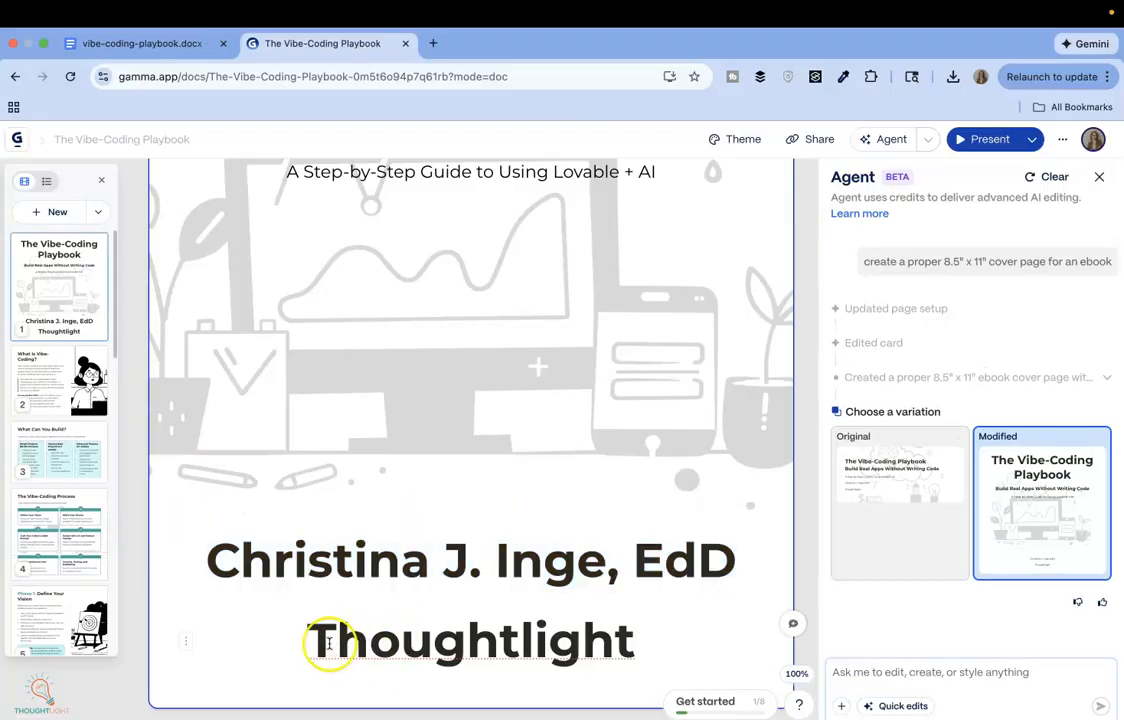
pyautogui.moveTo(311, 638); pyautogui.dragTo(636, 645)
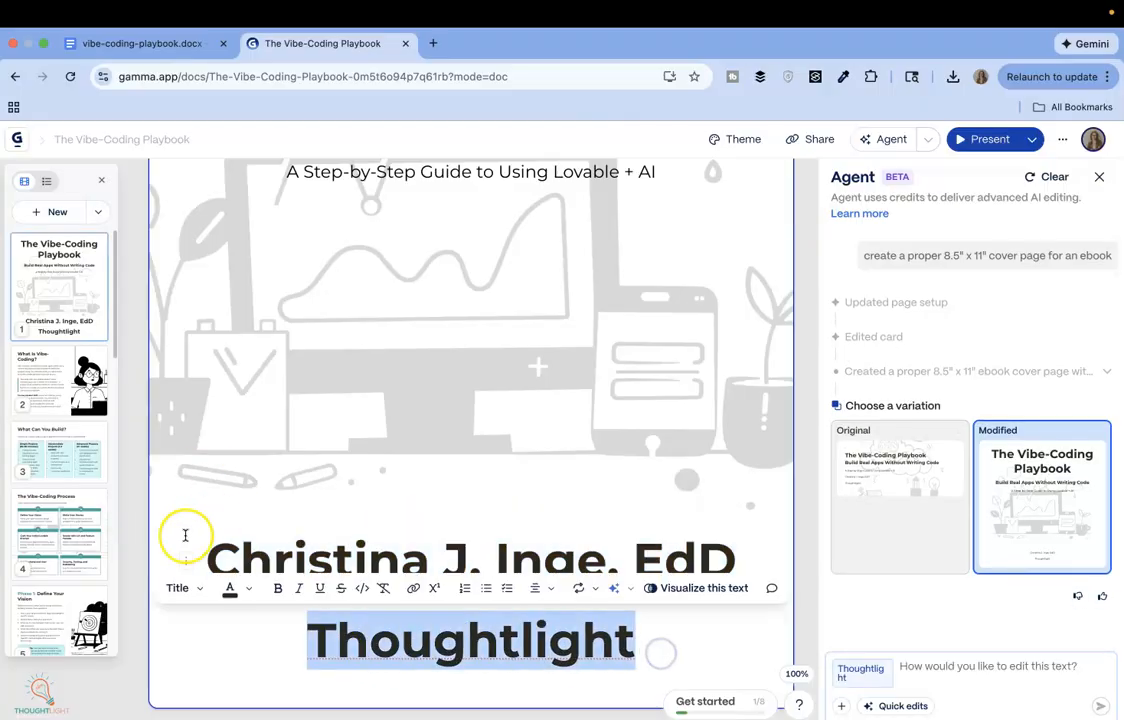
pyautogui.click(247, 589)
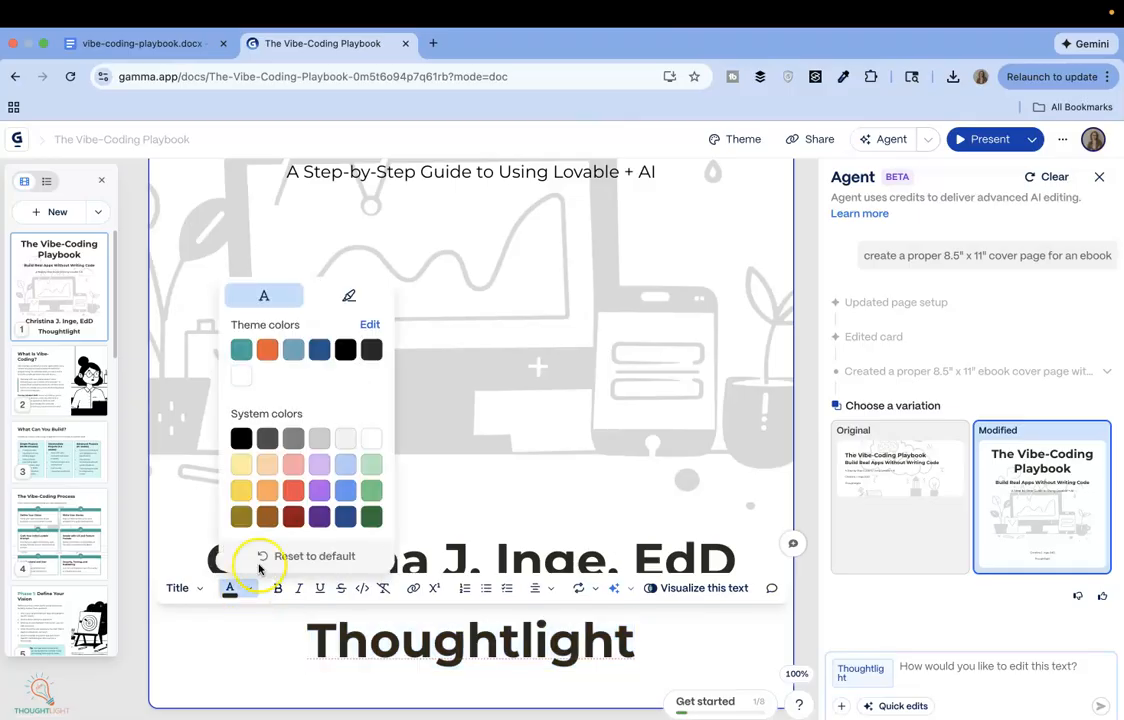
pyautogui.click(241, 349)
pyautogui.click(243, 643)
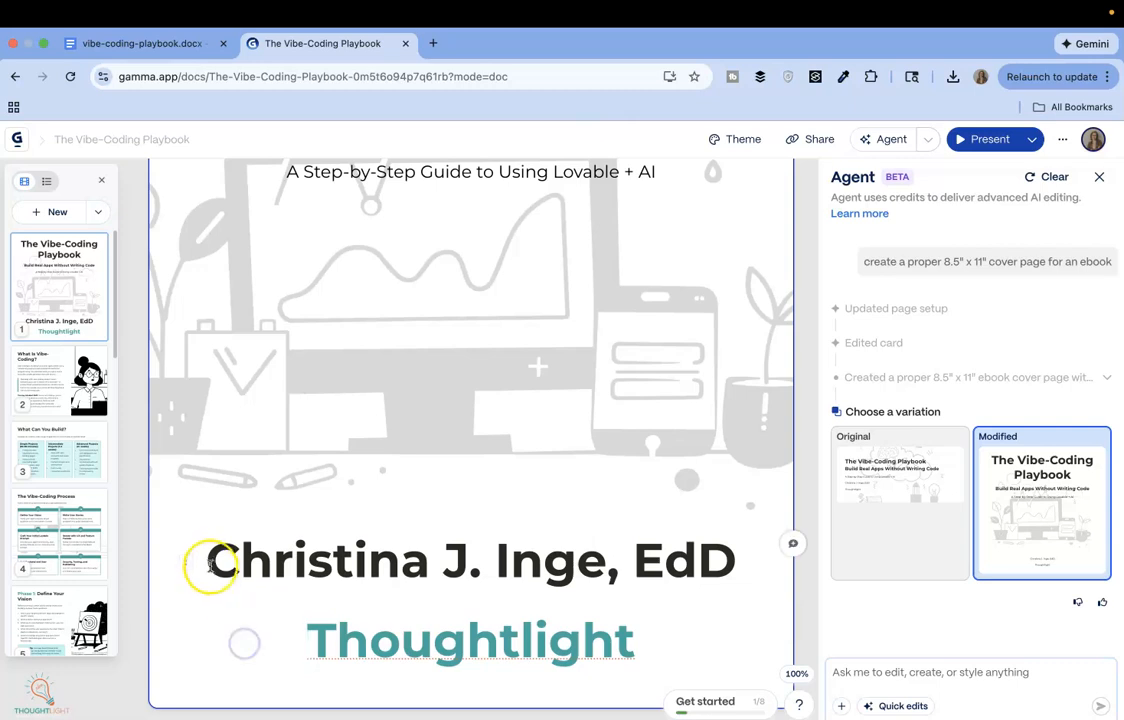
# Color the author's name line on the cover page with the orange theme color
pyautogui.moveTo(210, 565); pyautogui.dragTo(760, 576)
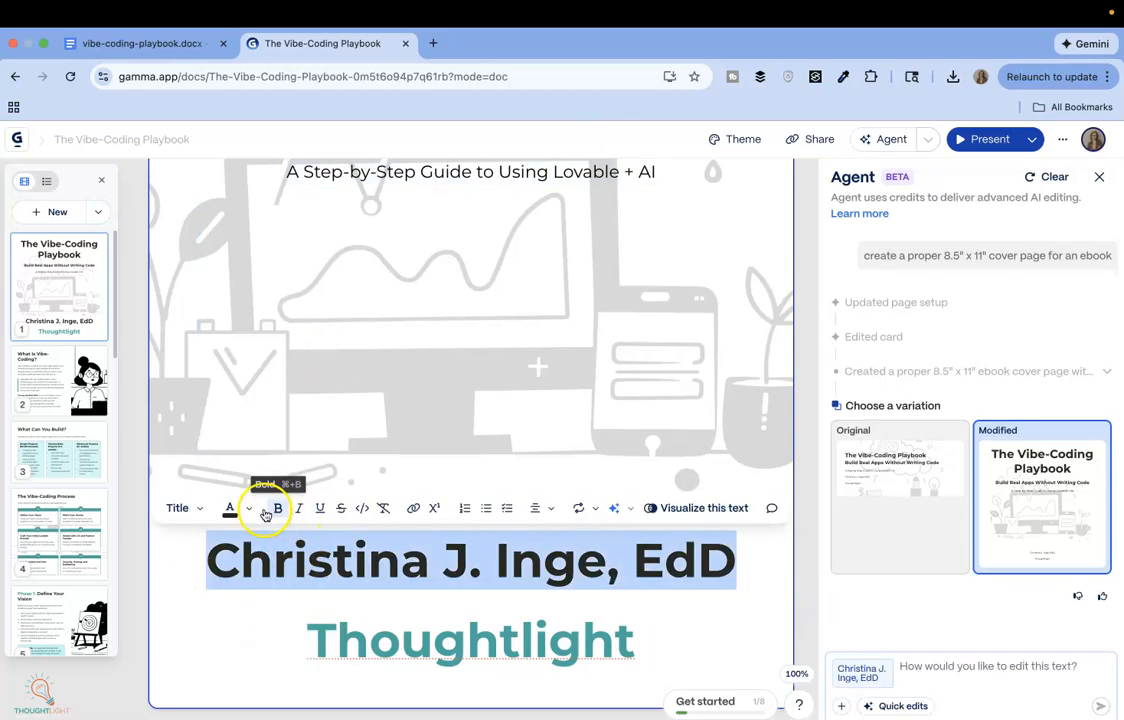
pyautogui.click(252, 511)
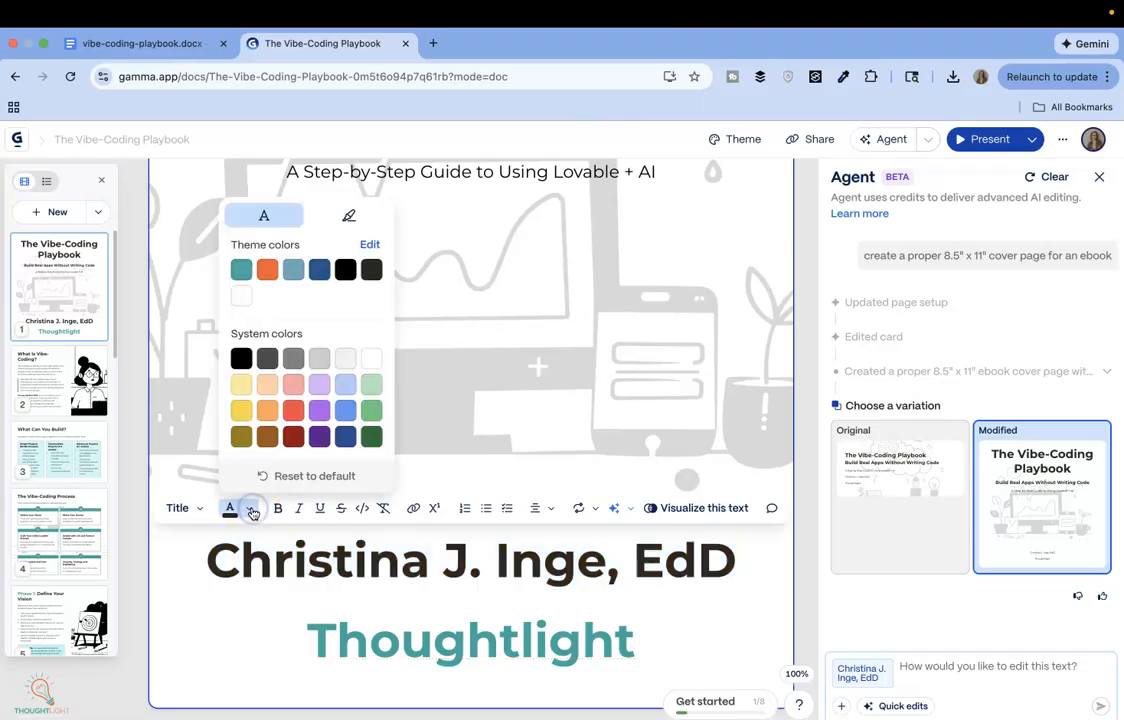
pyautogui.click(267, 272)
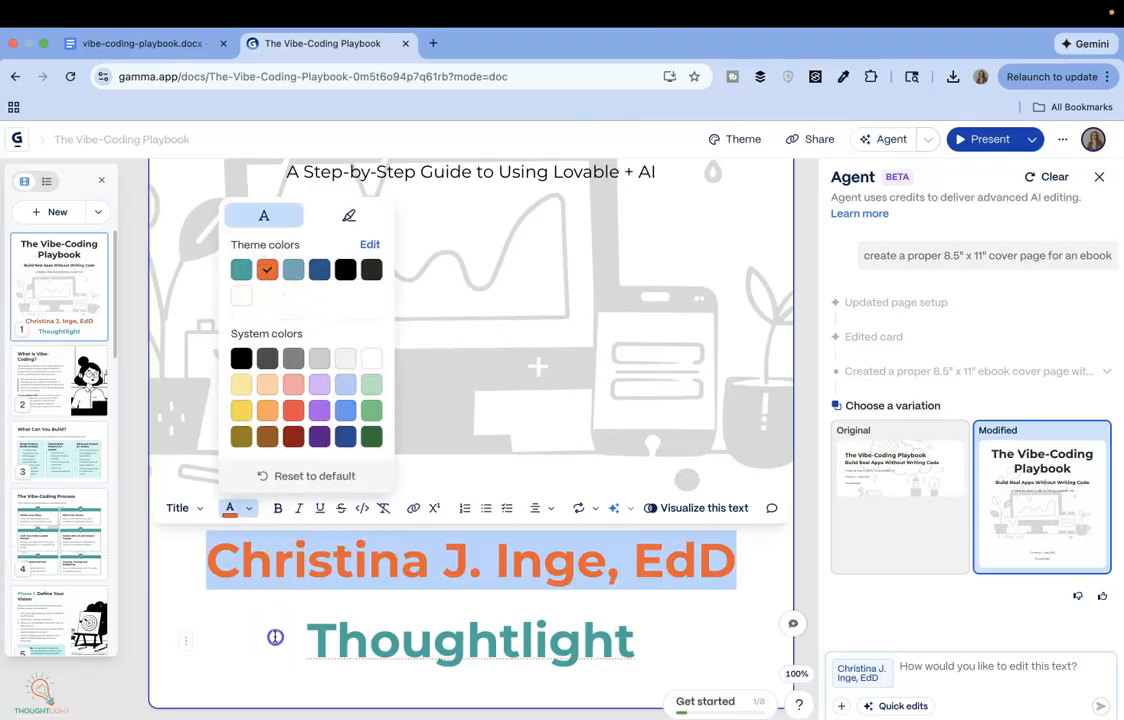
pyautogui.click(276, 635)
pyautogui.scroll(5, 544, 480)
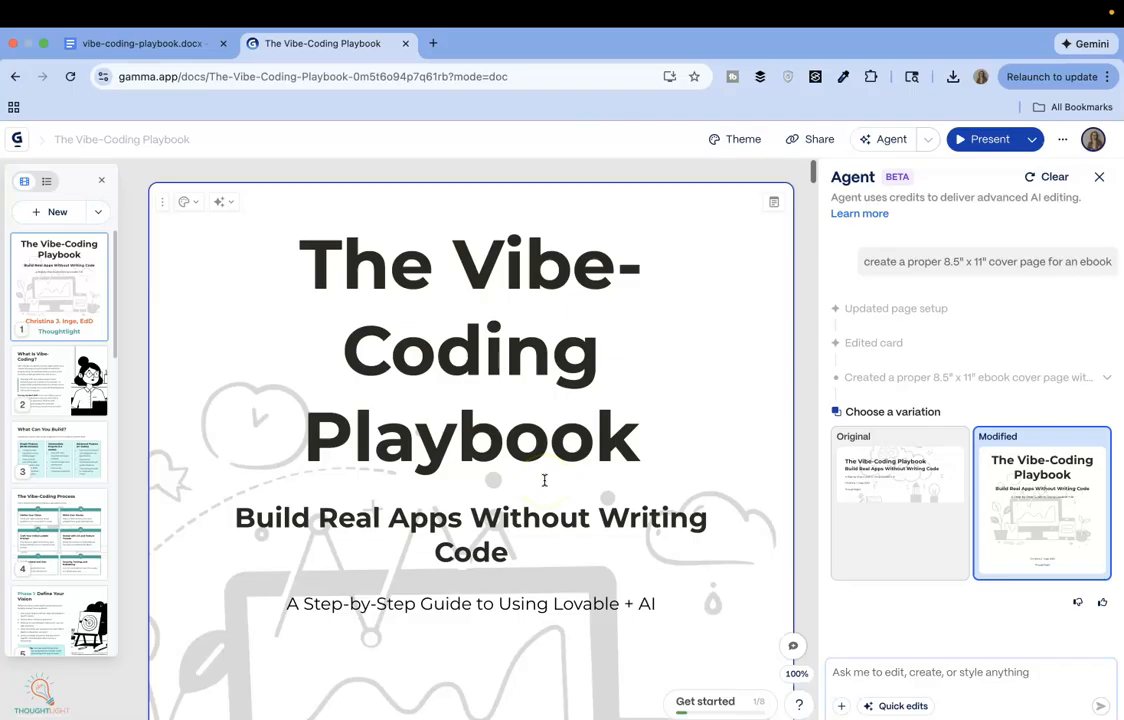
pyautogui.scroll(-7, 544, 480)
pyautogui.scroll(2, 581, 314)
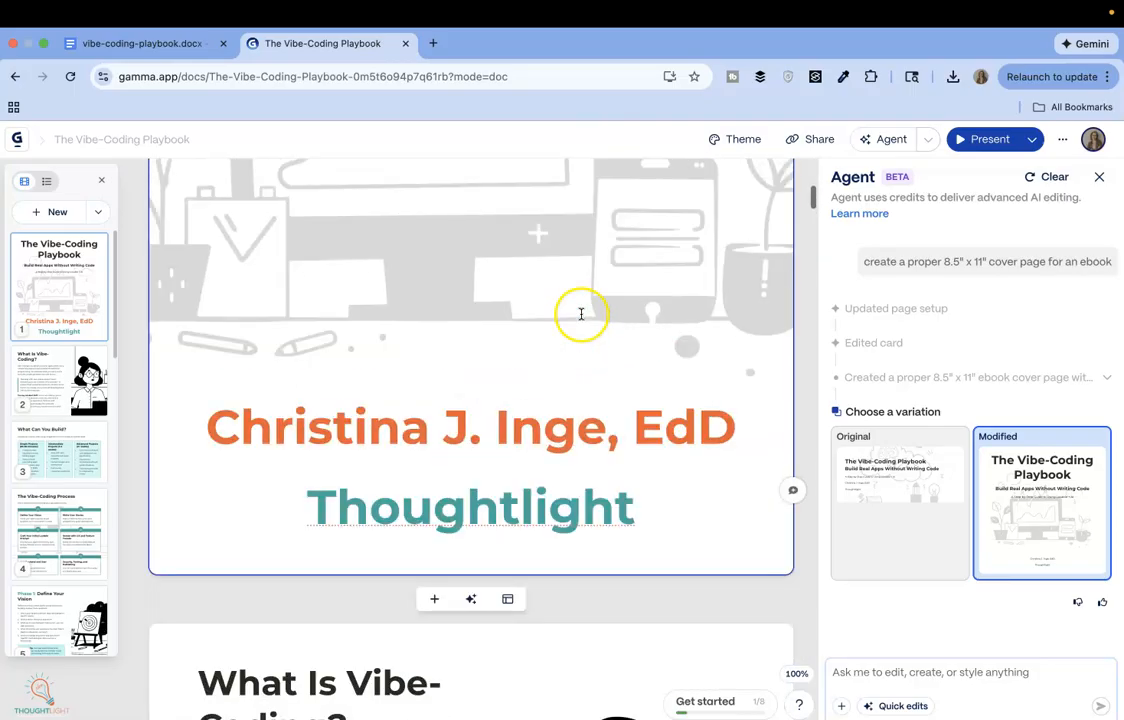
pyautogui.scroll(1, 581, 314)
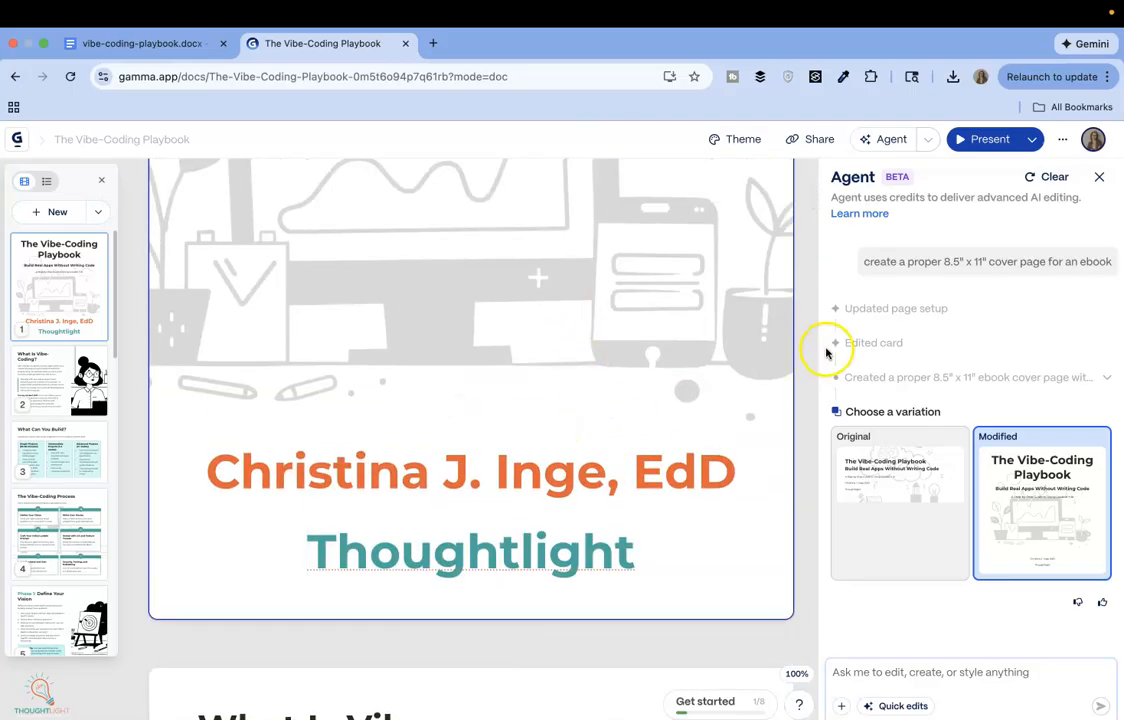
pyautogui.click(561, 406)
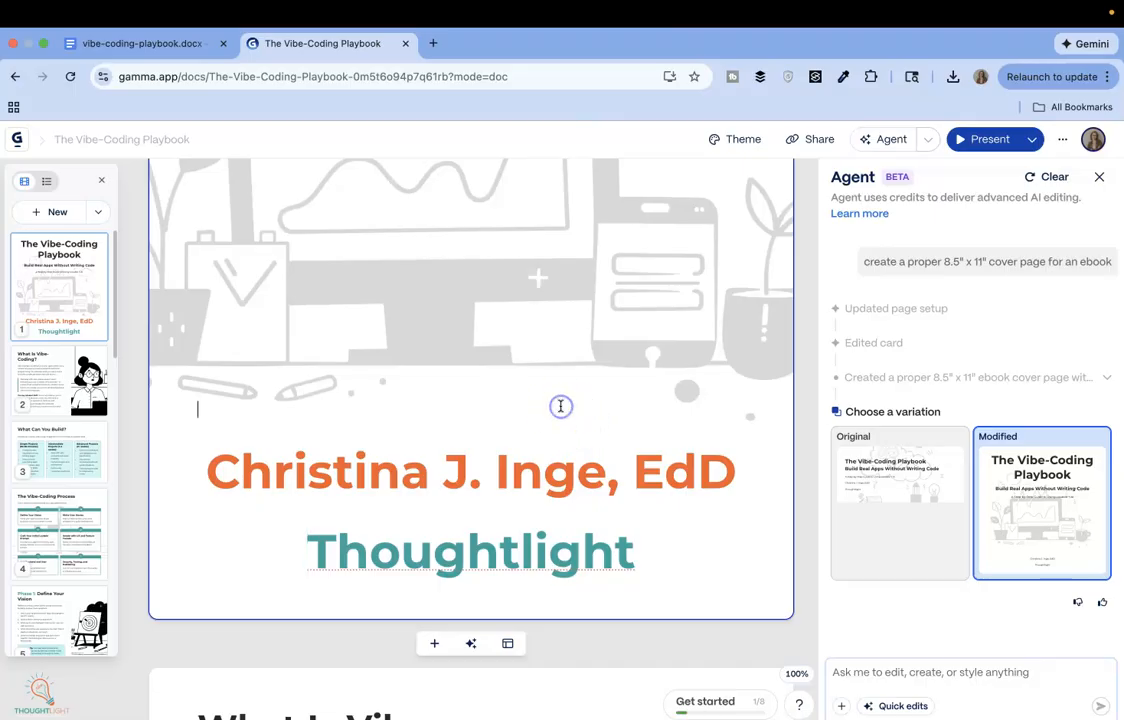
pyautogui.click(322, 434)
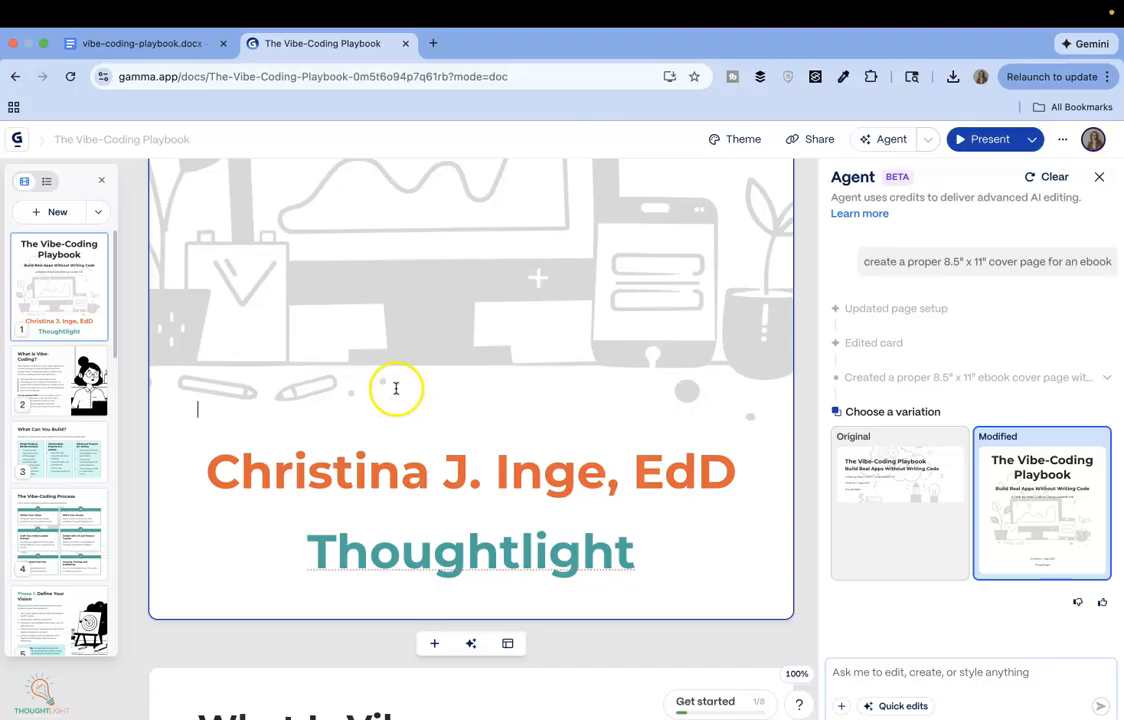
# Start an AI edit of the cover card and attach the Thoughtlight logo image from the Logos folder
pyautogui.scroll(1, 389, 420)
pyautogui.scroll(5, 389, 420)
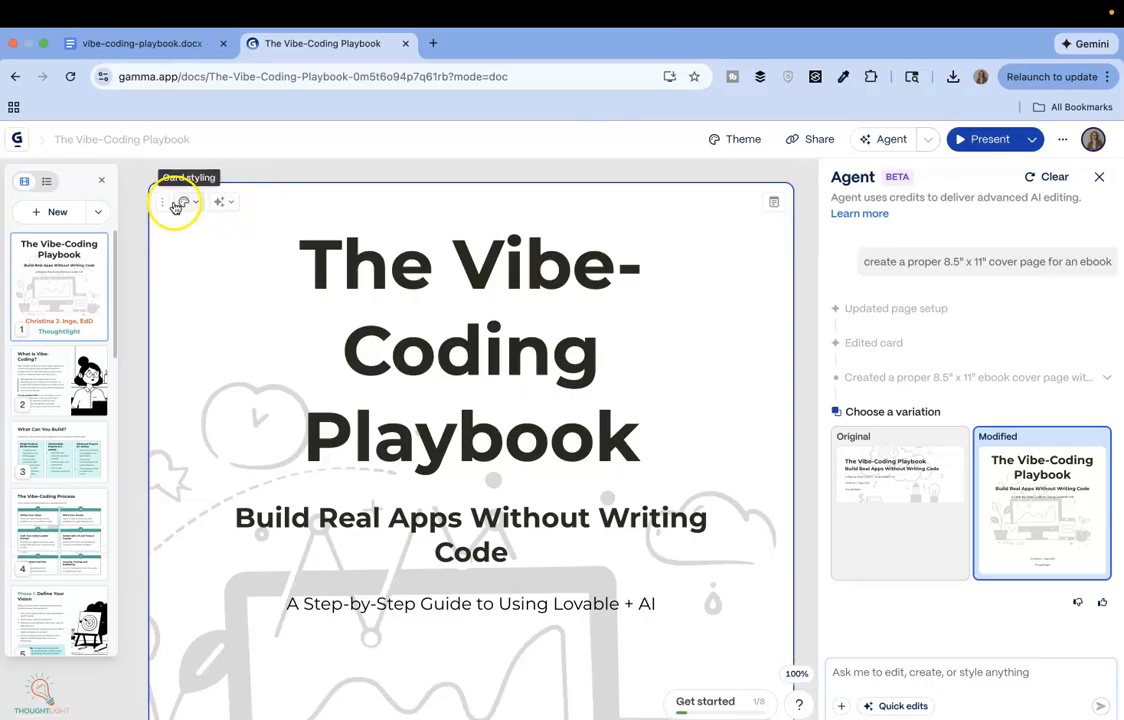
pyautogui.click(229, 205)
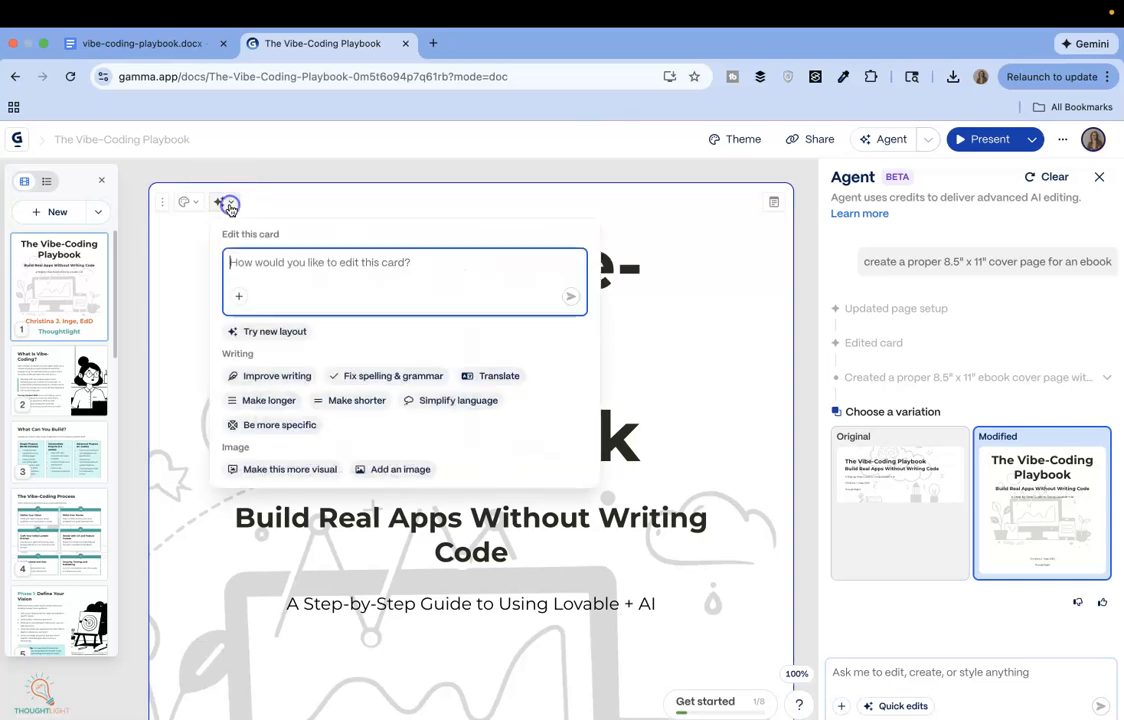
pyautogui.click(240, 302)
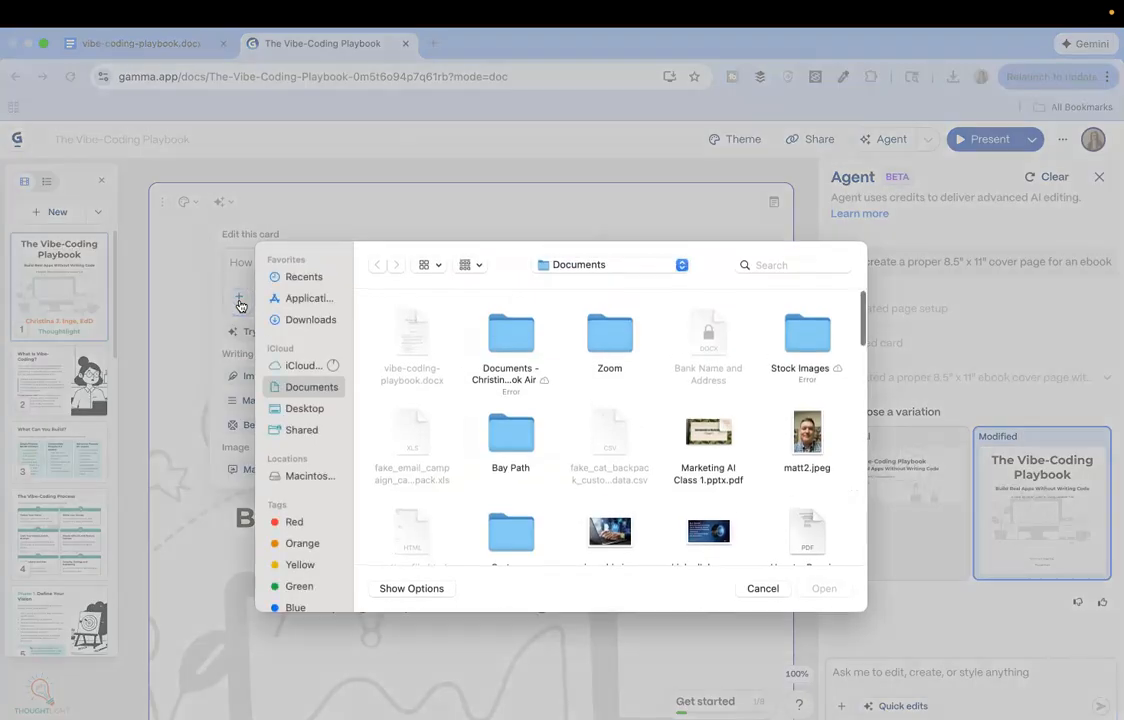
pyautogui.doubleClick(505, 335)
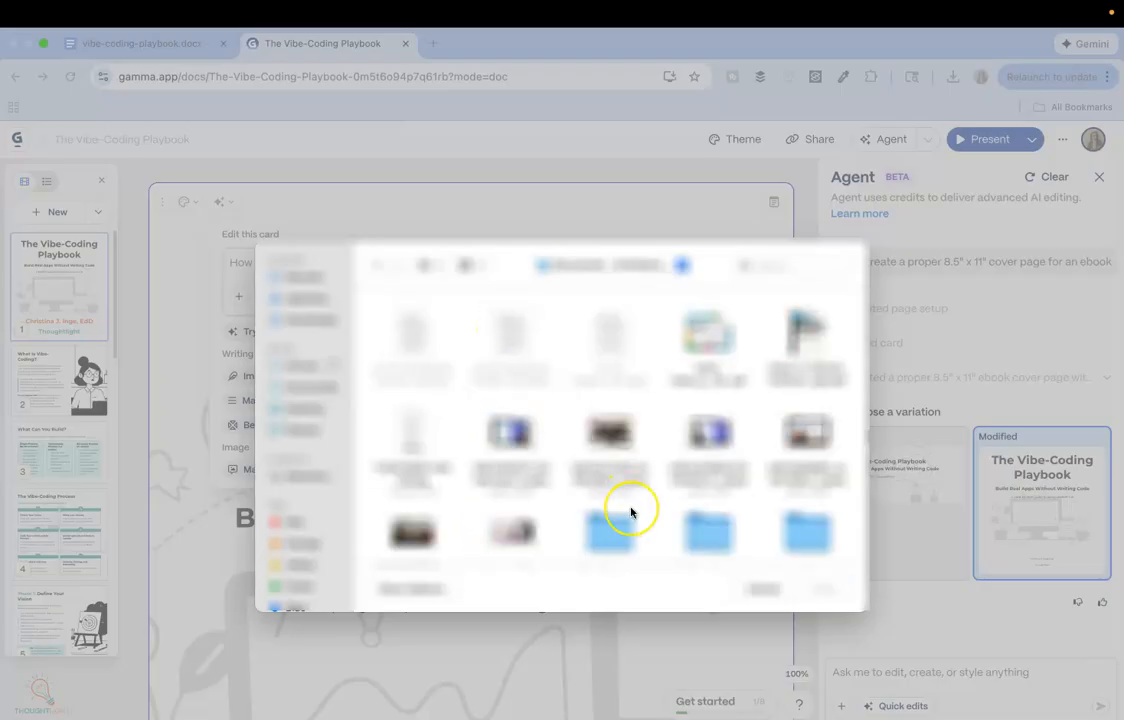
pyautogui.scroll(-5, 630, 514)
pyautogui.scroll(-10, 630, 512)
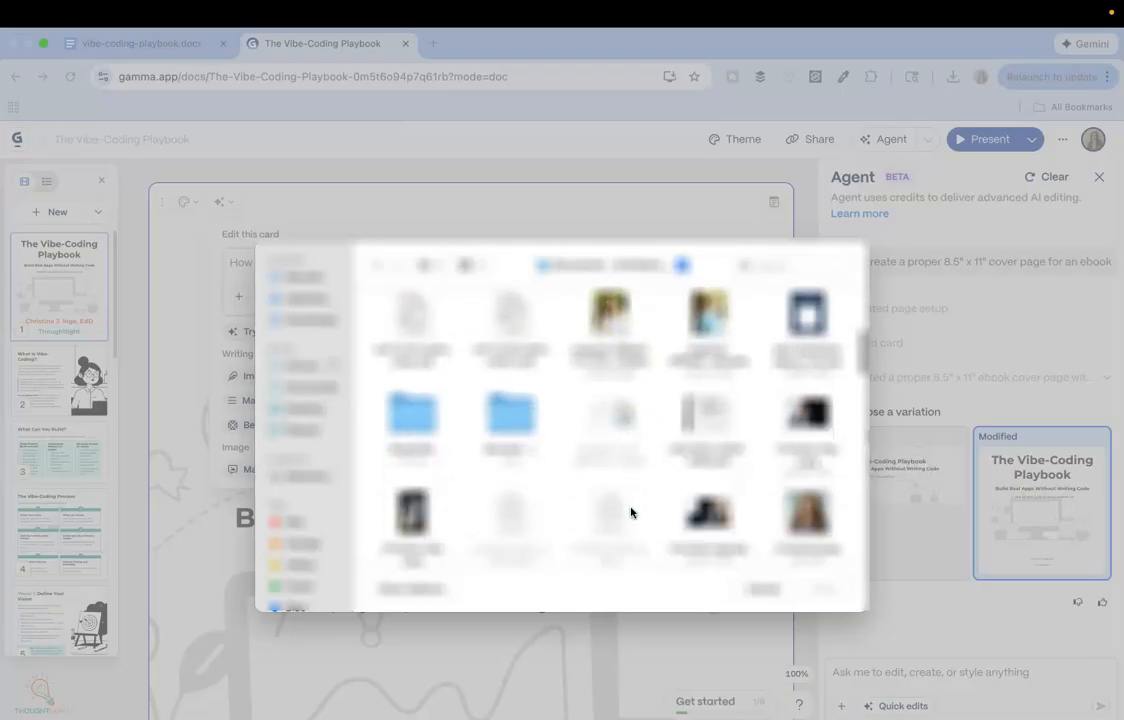
pyautogui.scroll(-10, 630, 512)
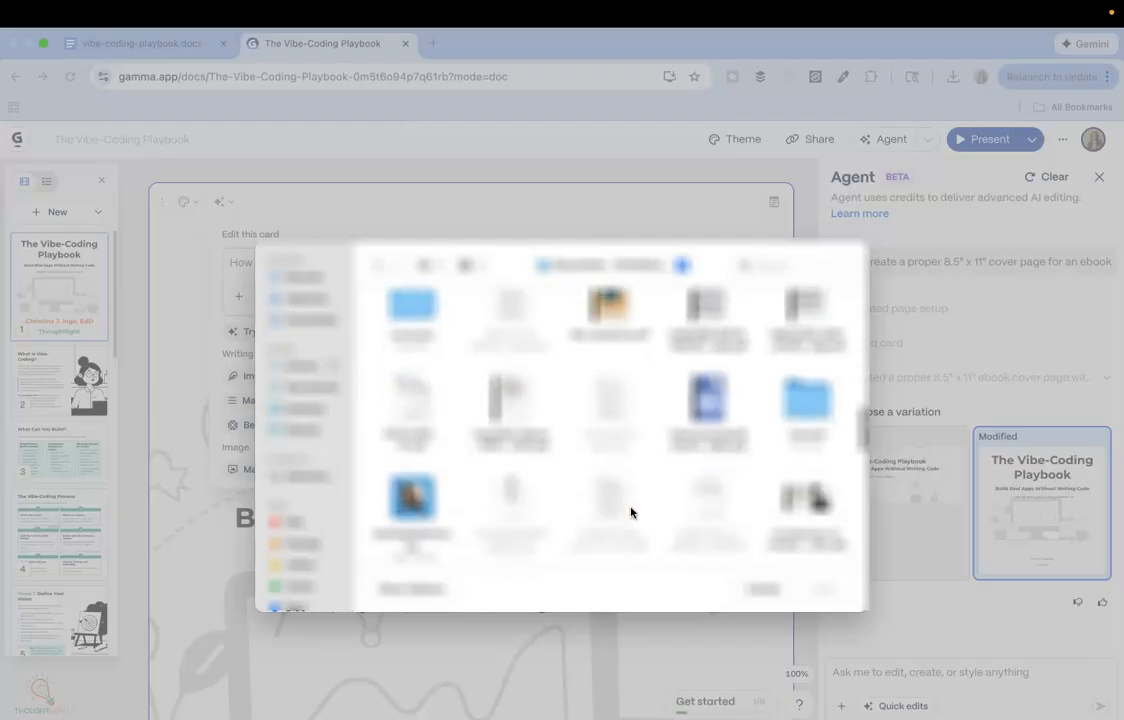
pyautogui.scroll(1, 712, 352)
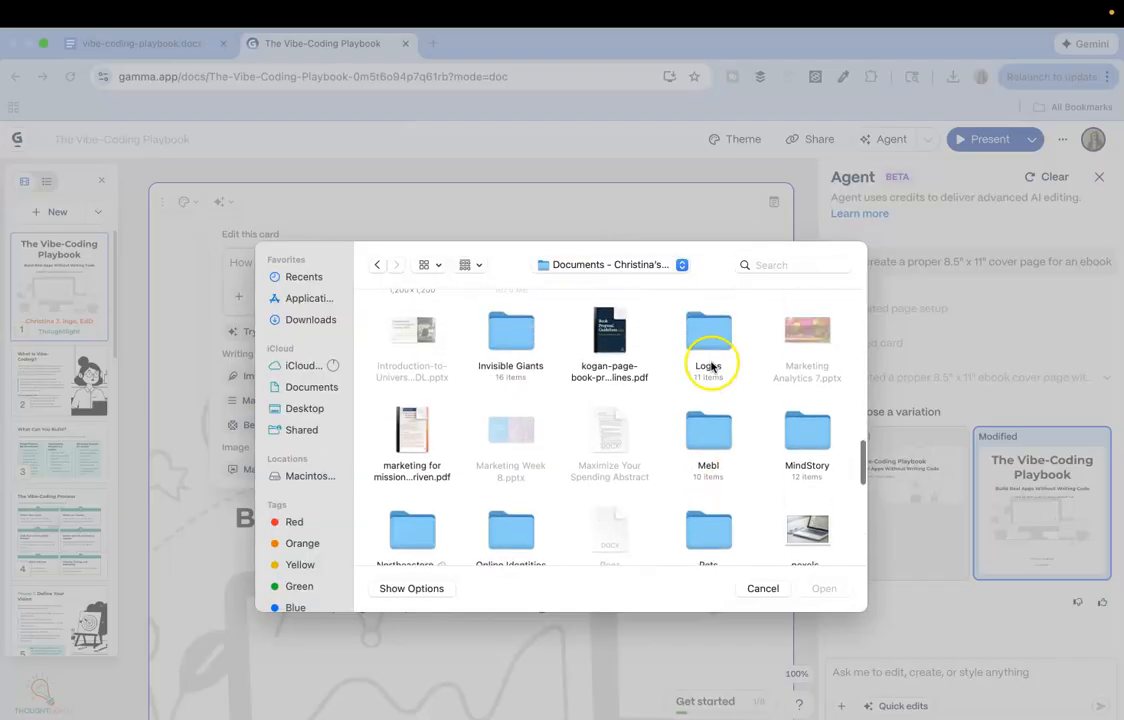
pyautogui.doubleClick(709, 340)
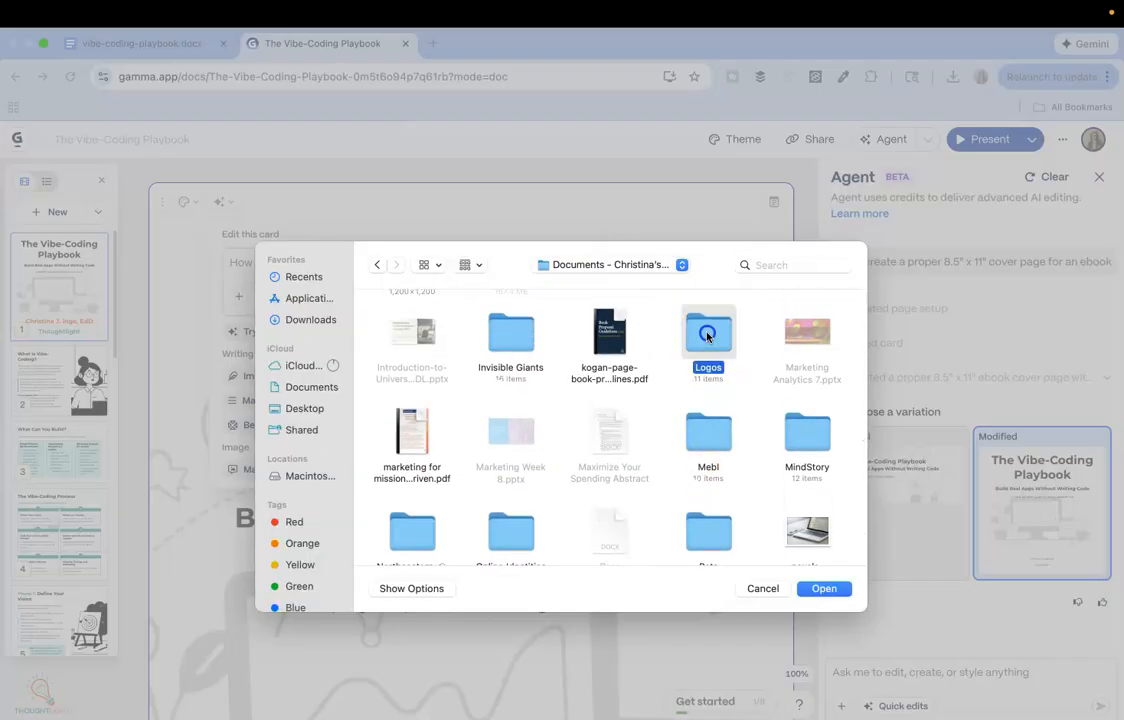
pyautogui.click(612, 436)
pyautogui.click(822, 588)
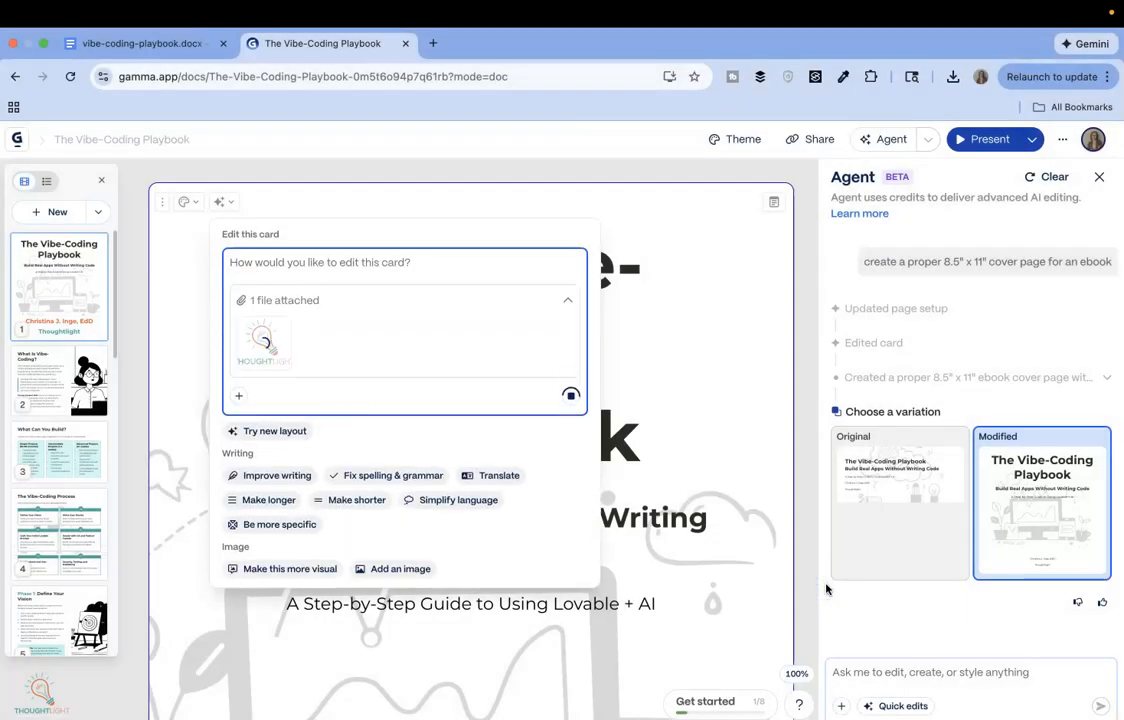
# Ask the AI to "add my logo" to the cover card and compare the original and modified variations
pyautogui.write('a')
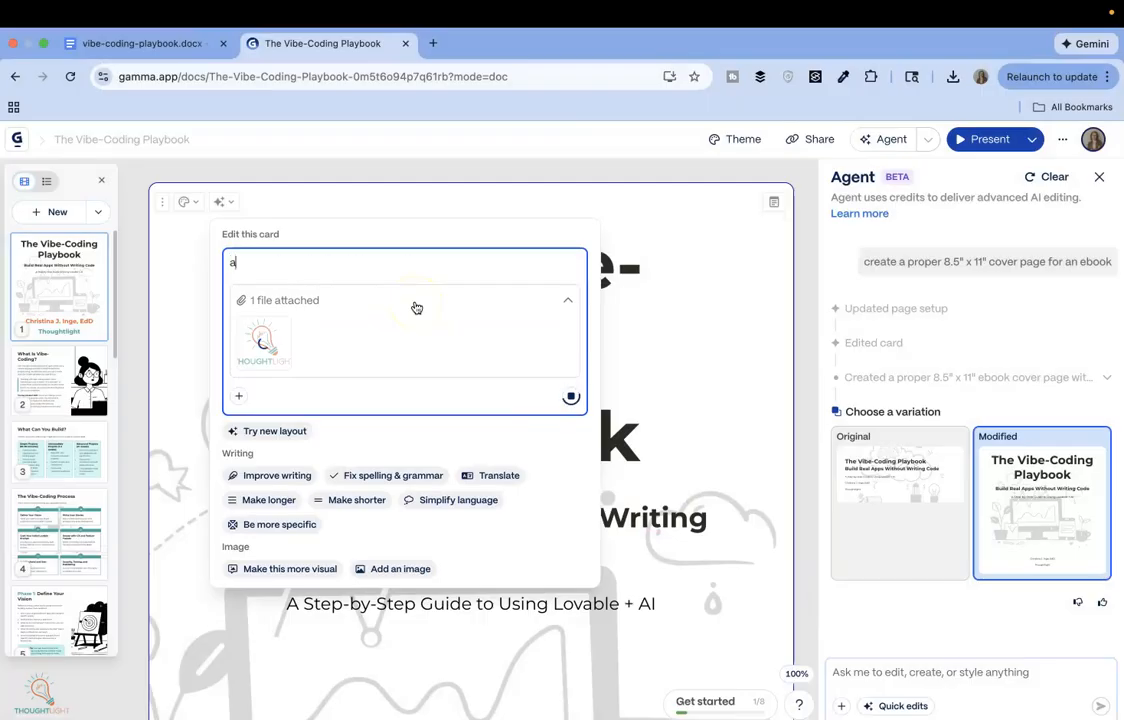
pyautogui.write('dd my logo')
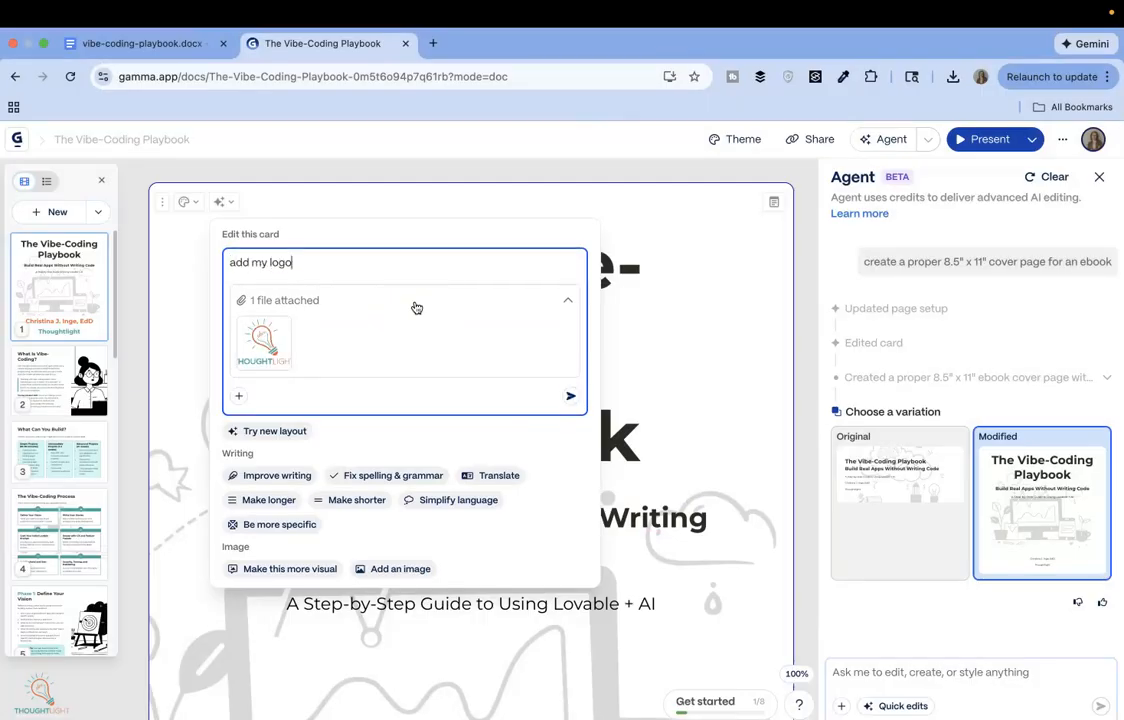
pyautogui.press('Return')
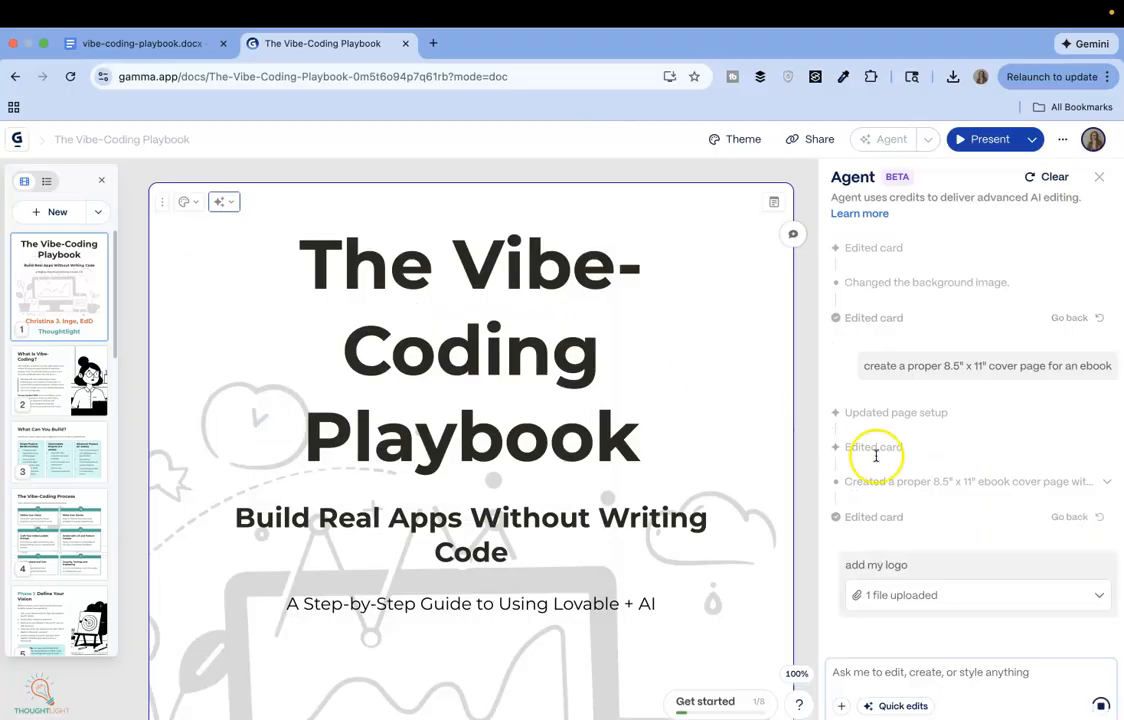
pyautogui.scroll(-6, 585, 499)
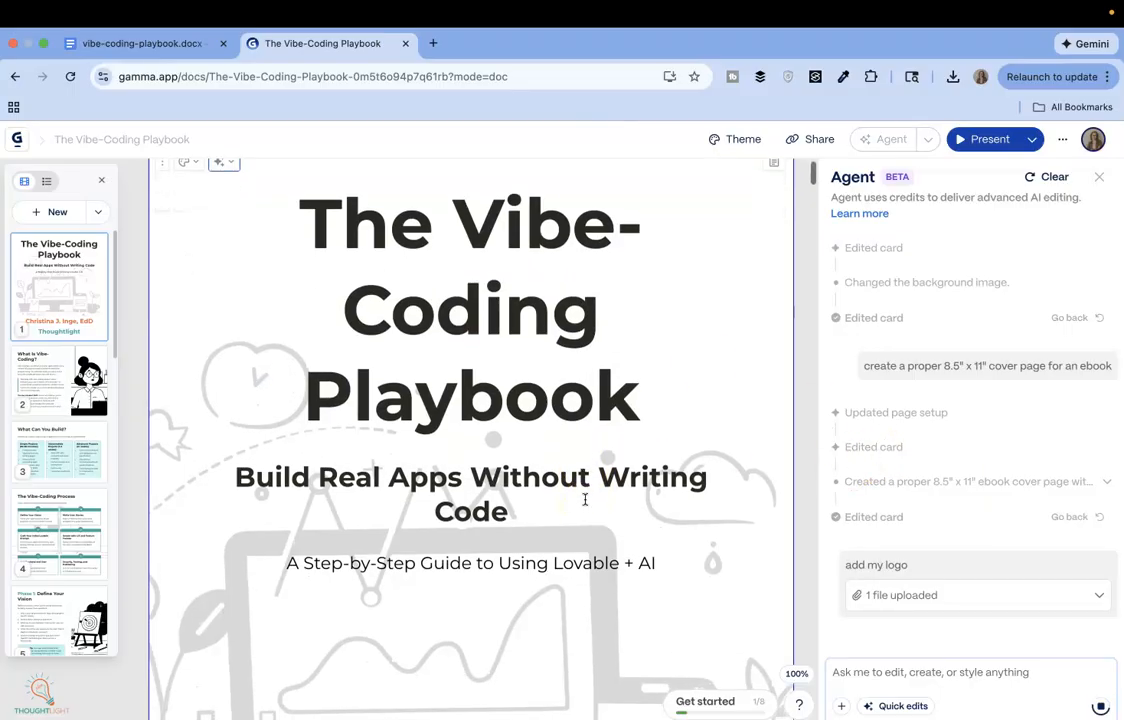
pyautogui.scroll(-6, 585, 499)
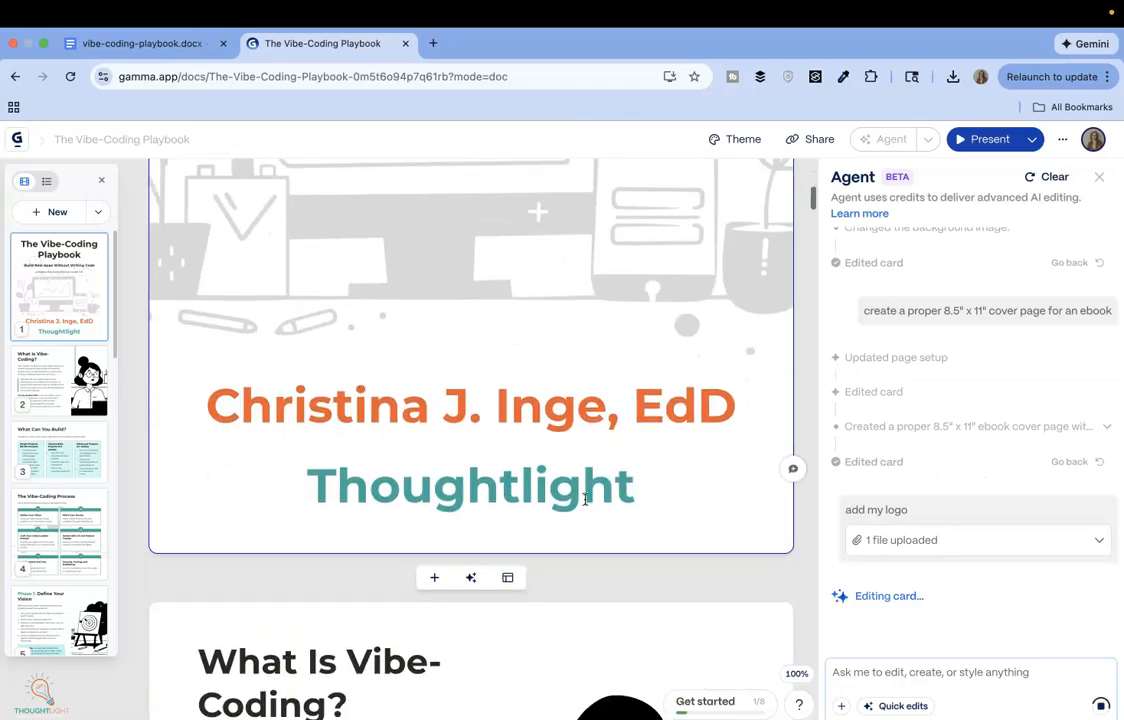
pyautogui.scroll(10, 585, 499)
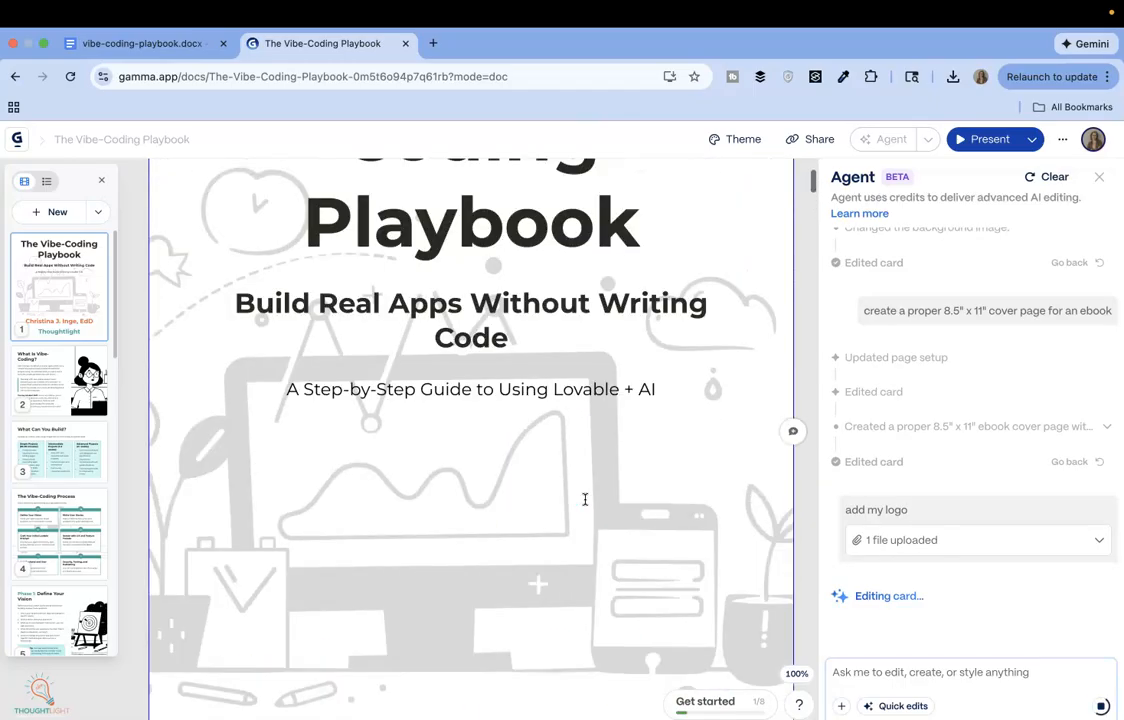
pyautogui.scroll(1, 585, 499)
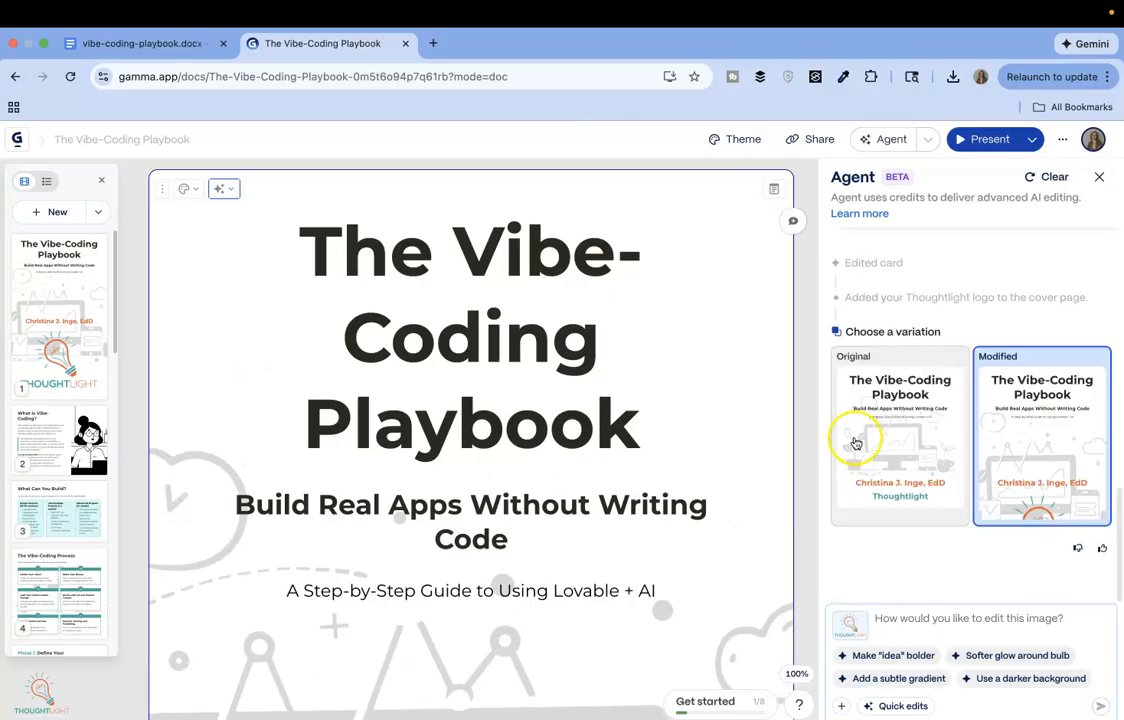
pyautogui.moveTo(1028, 442)
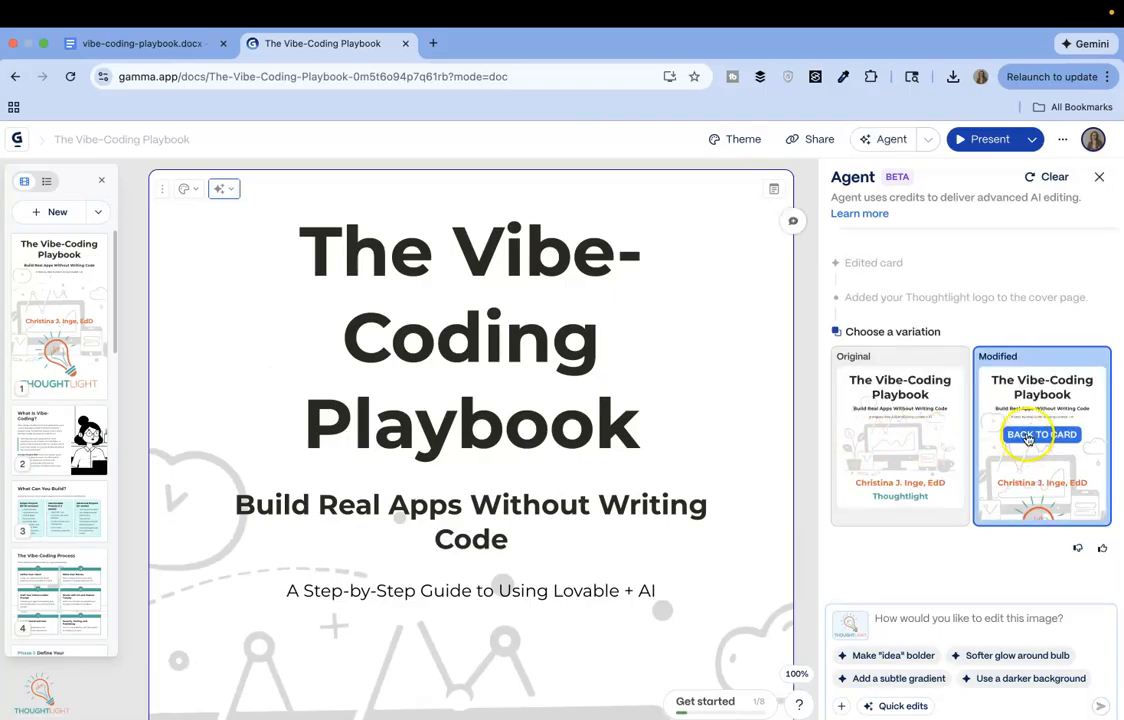
# Shrink the Thoughtlight logo below the author's name to a small centered image on the cover page
pyautogui.scroll(-5, 580, 497)
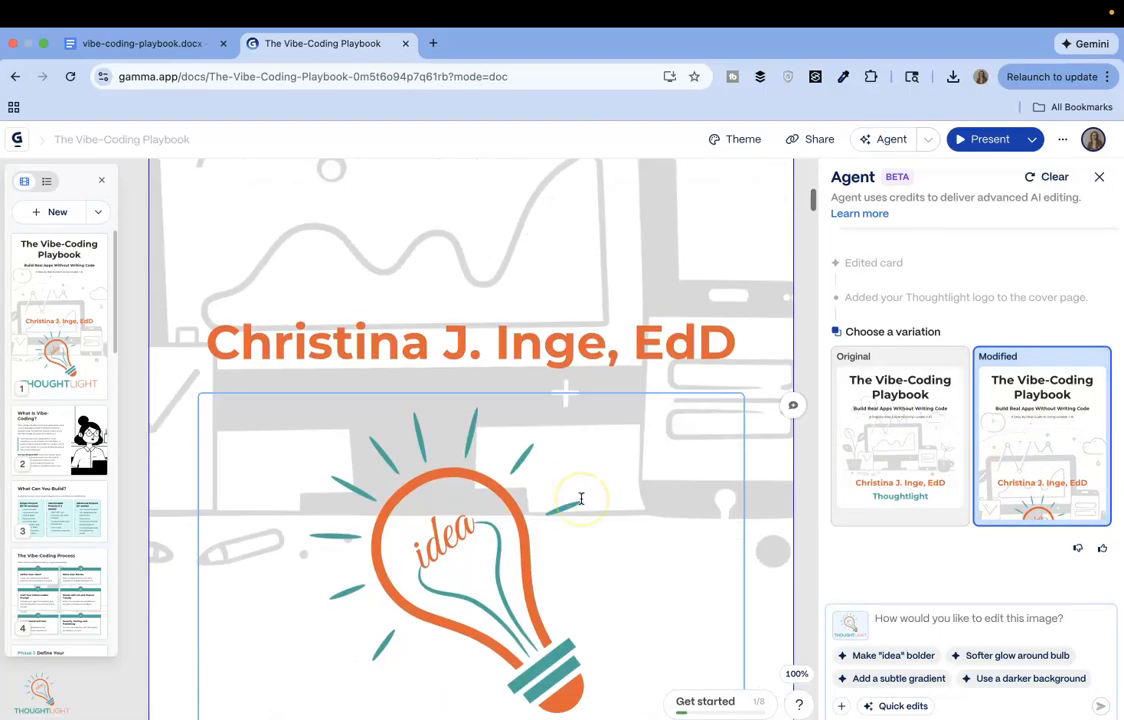
pyautogui.click(580, 582)
pyautogui.scroll(-3, 578, 583)
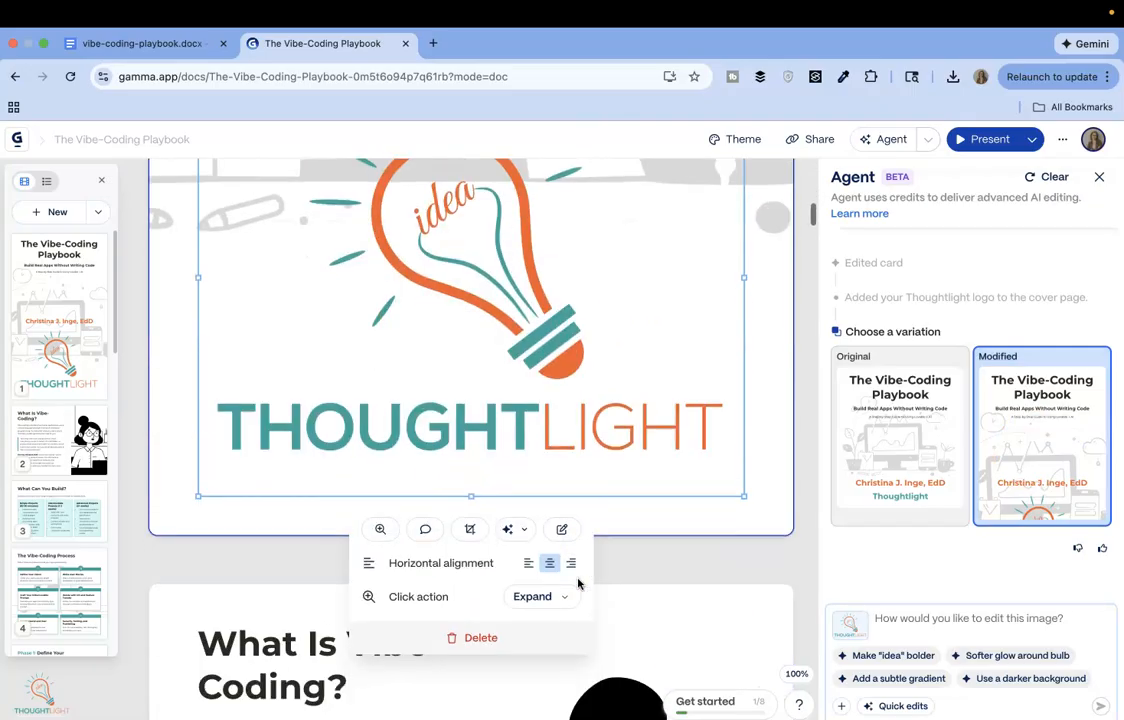
pyautogui.moveTo(199, 497); pyautogui.dragTo(465, 153)
pyautogui.scroll(3, 397, 401)
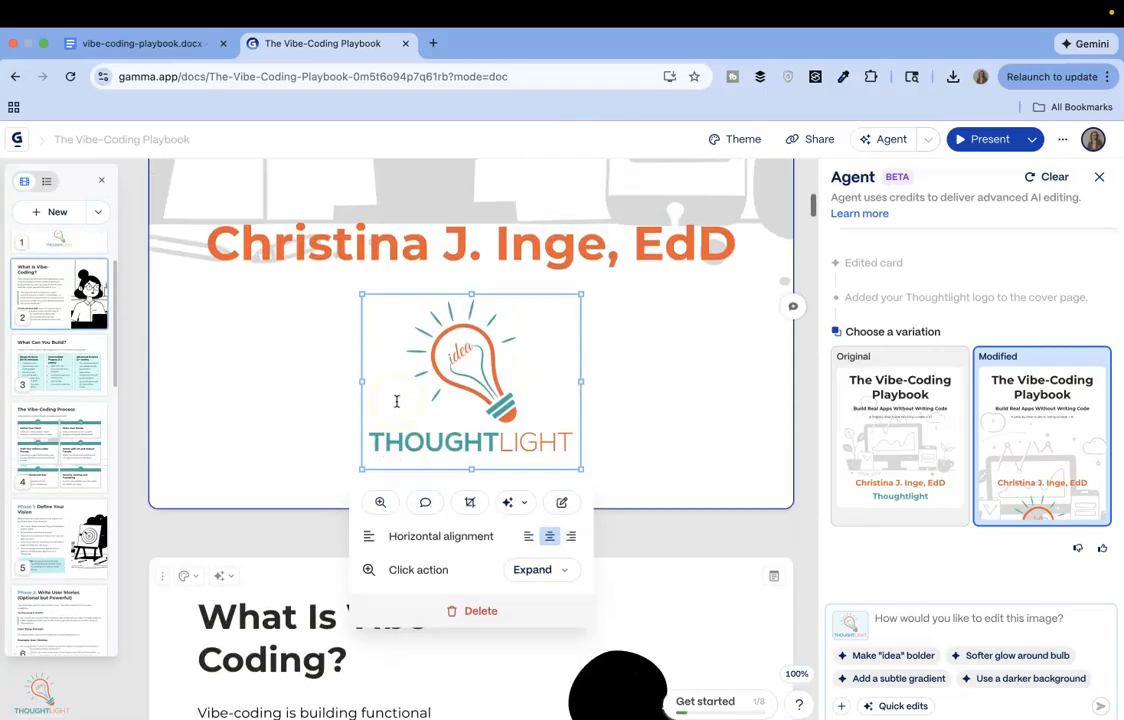
pyautogui.scroll(1, 396, 401)
pyautogui.moveTo(362, 497); pyautogui.dragTo(426, 408)
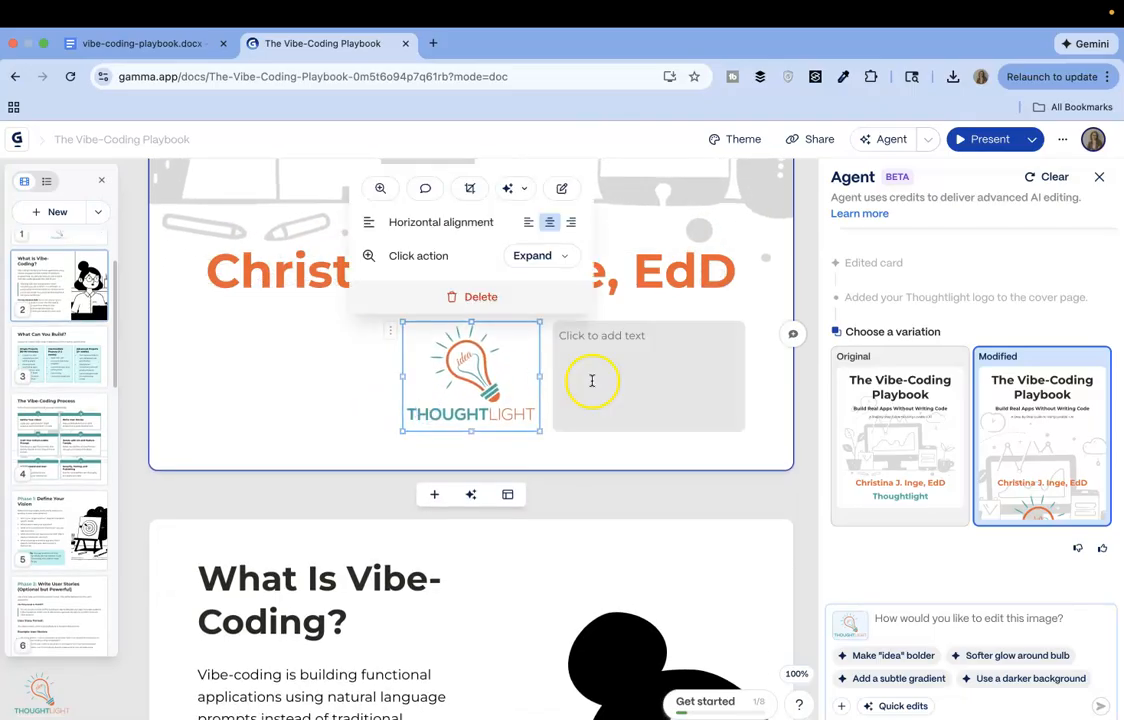
# Add empty text columns on both sides of the logo at the foot of the cover page
pyautogui.click(490, 464)
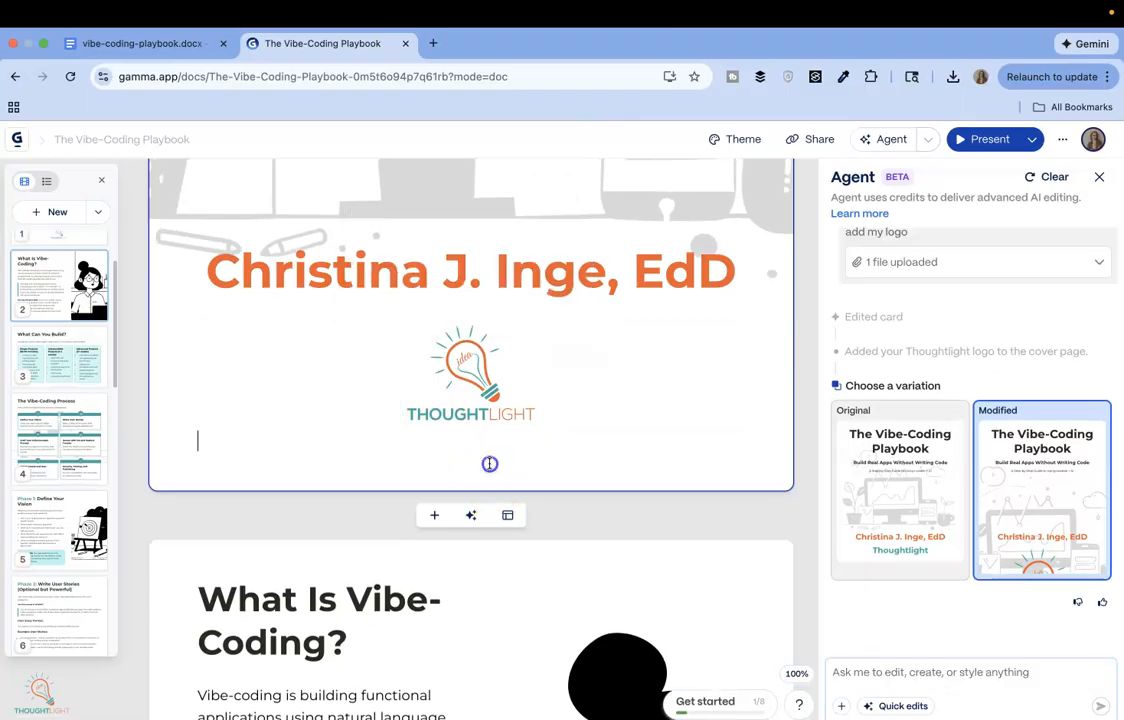
pyautogui.click(477, 405)
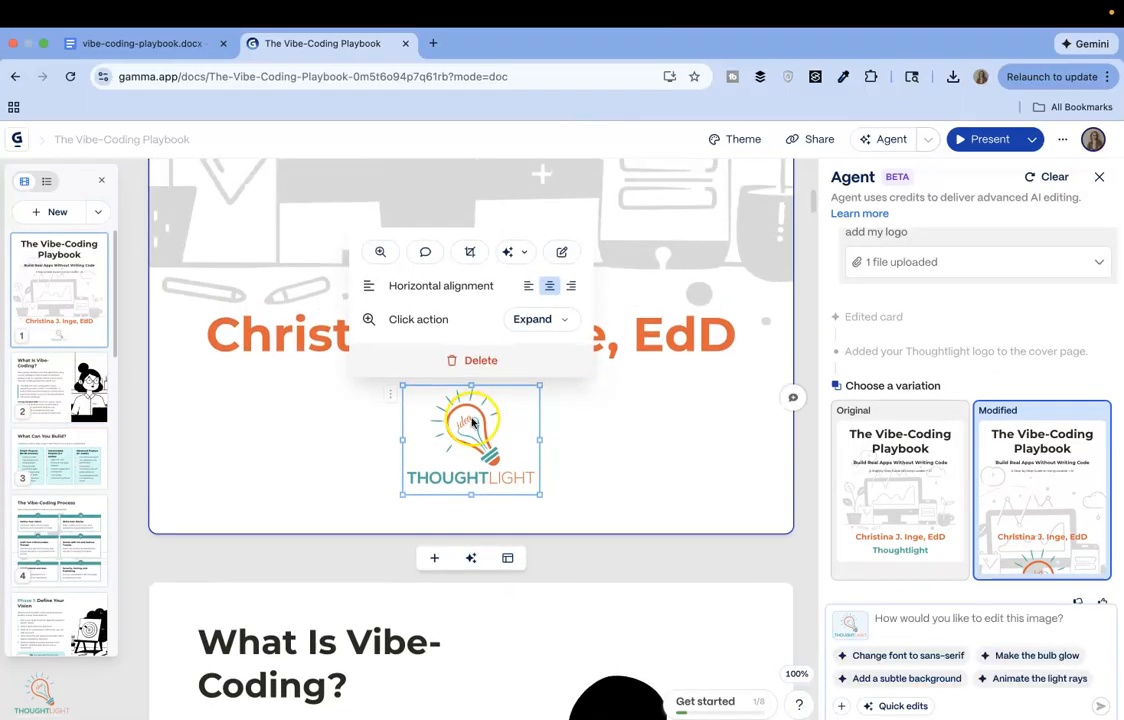
pyautogui.click(327, 432)
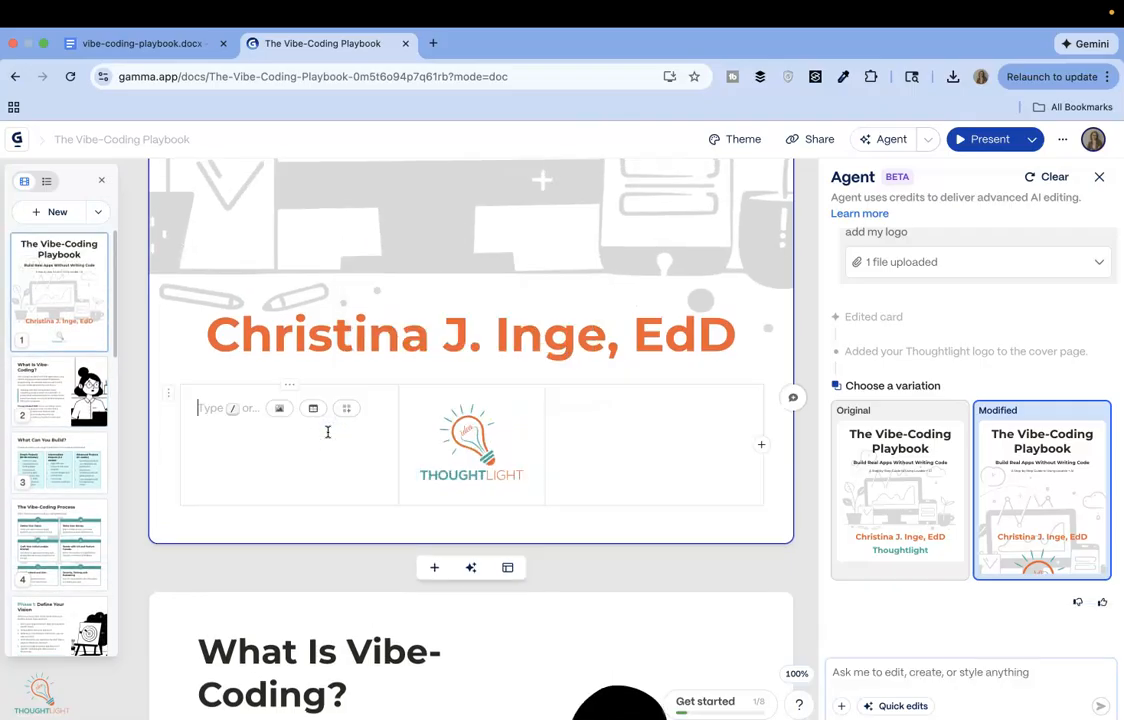
# Move the author's name from its own line into the first column beside the logo on the cover page
pyautogui.moveTo(209, 337); pyautogui.dragTo(736, 346)
pyautogui.press('super+c')
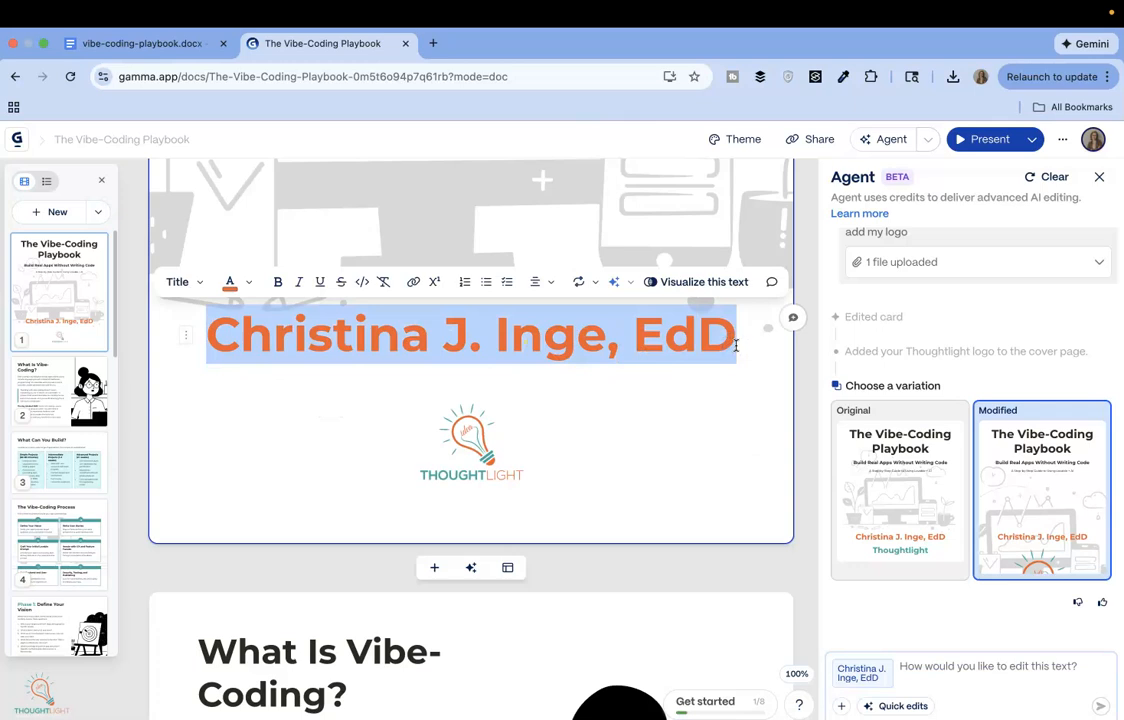
pyautogui.press('BackSpace')
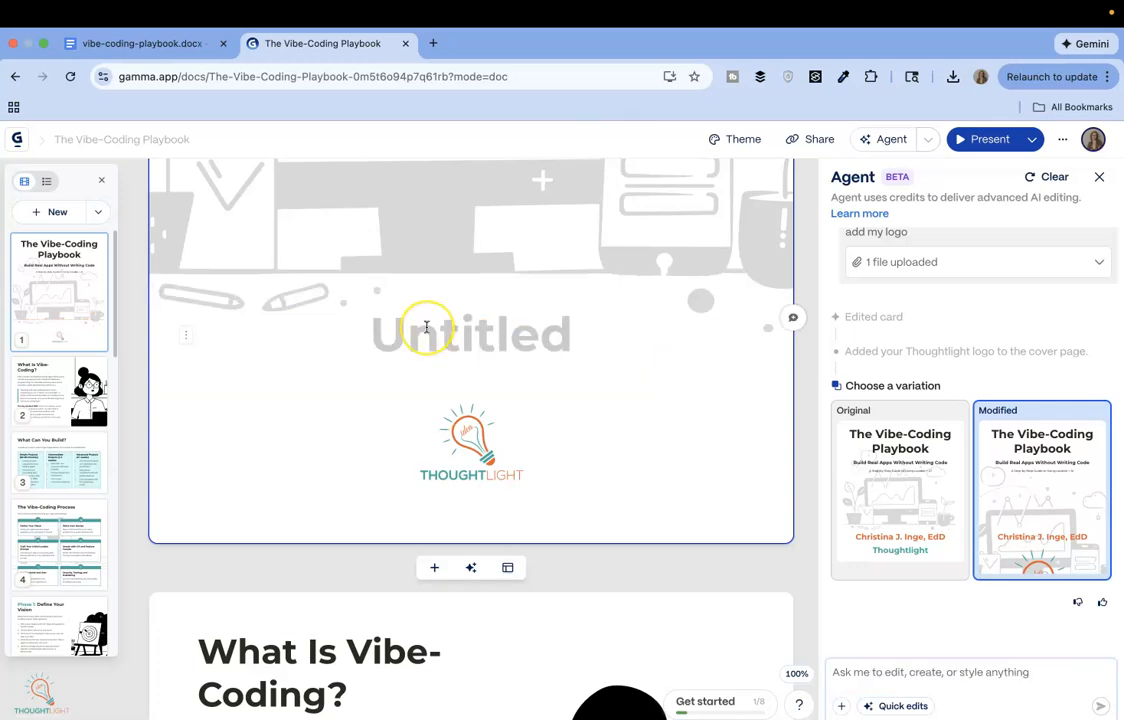
pyautogui.press('BackSpace')
pyautogui.press('BackSpace')
pyautogui.click(319, 346)
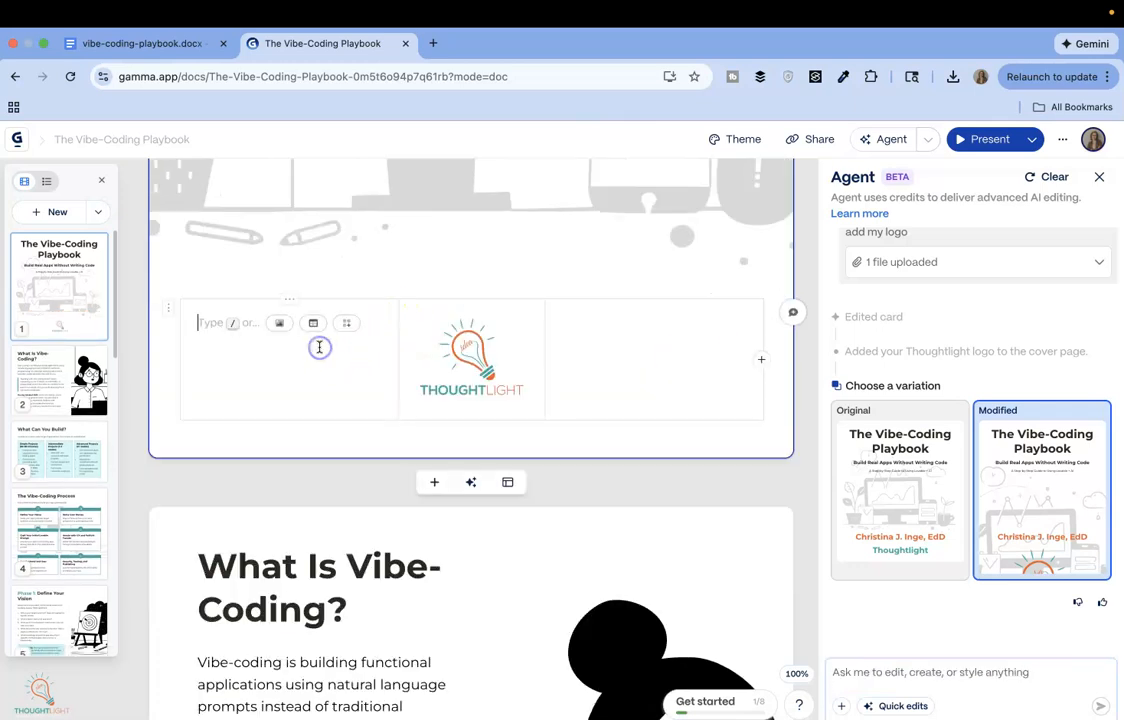
pyautogui.press('super+v')
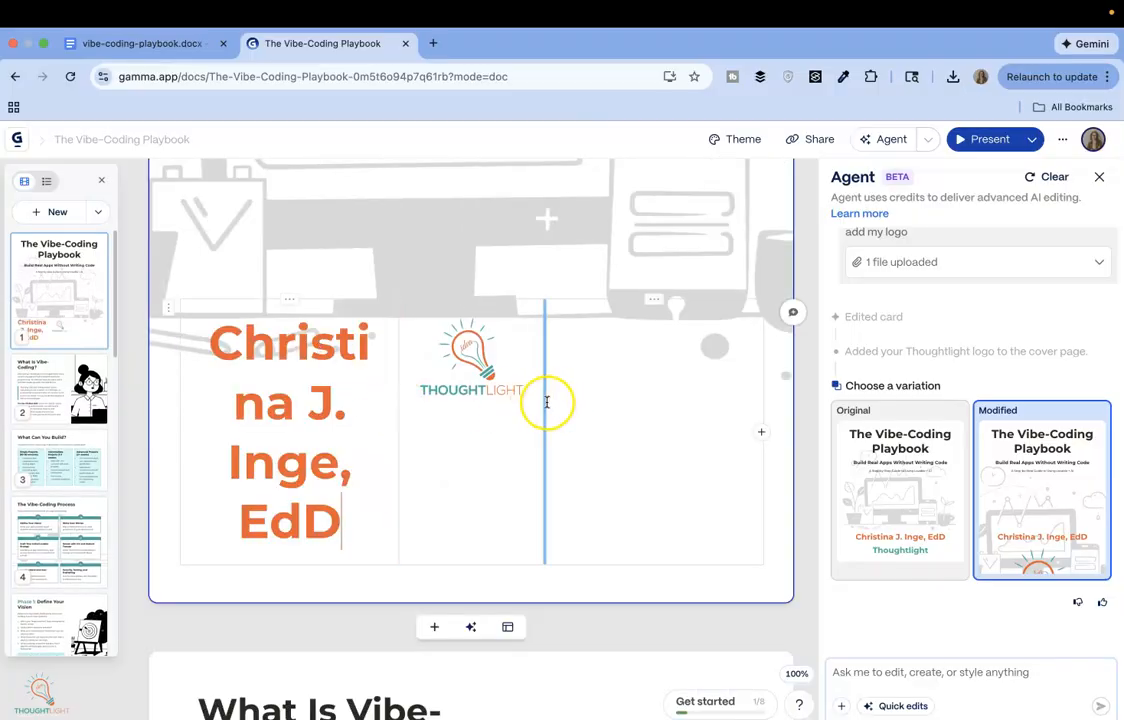
# Widen the author-name column beside the logo and delete the empty third column at the foot of the cover page
pyautogui.moveTo(545, 402); pyautogui.dragTo(748, 414)
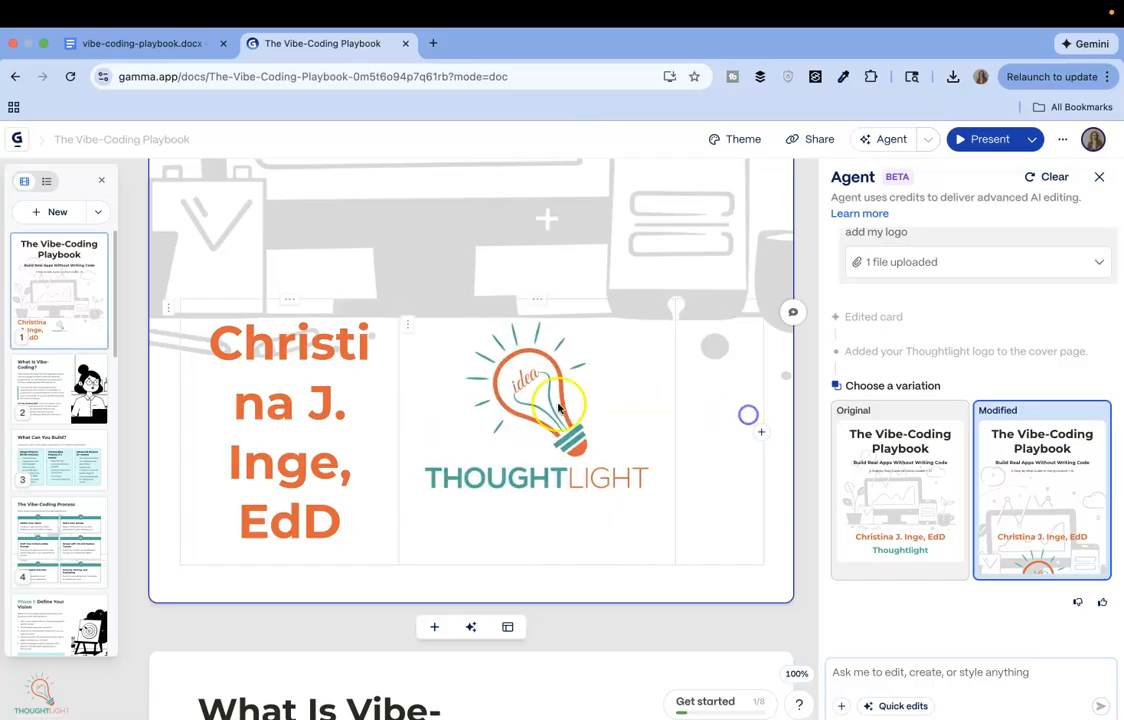
pyautogui.moveTo(398, 428); pyautogui.dragTo(549, 424)
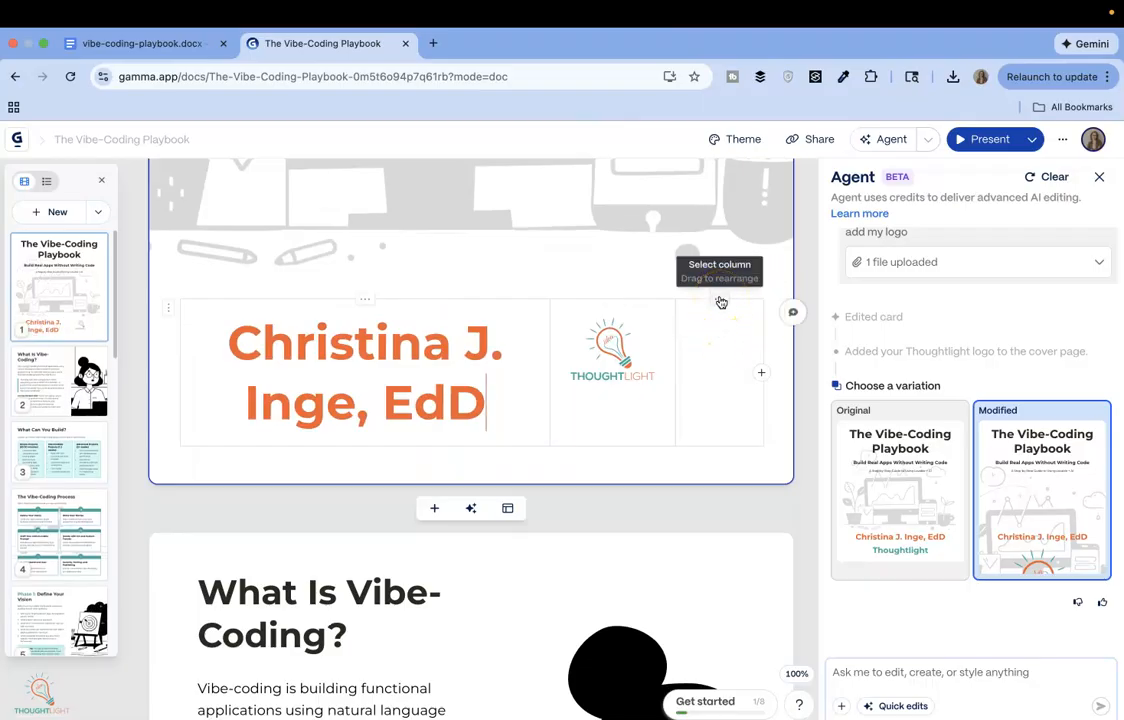
pyautogui.click(720, 300)
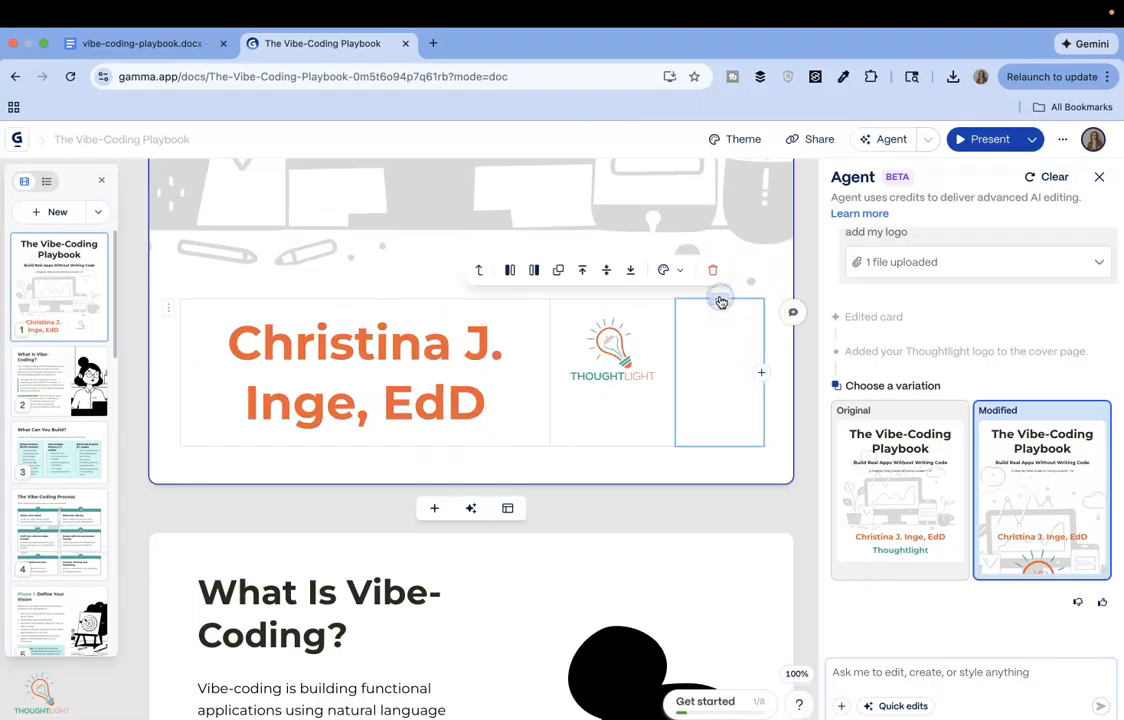
pyautogui.click(714, 271)
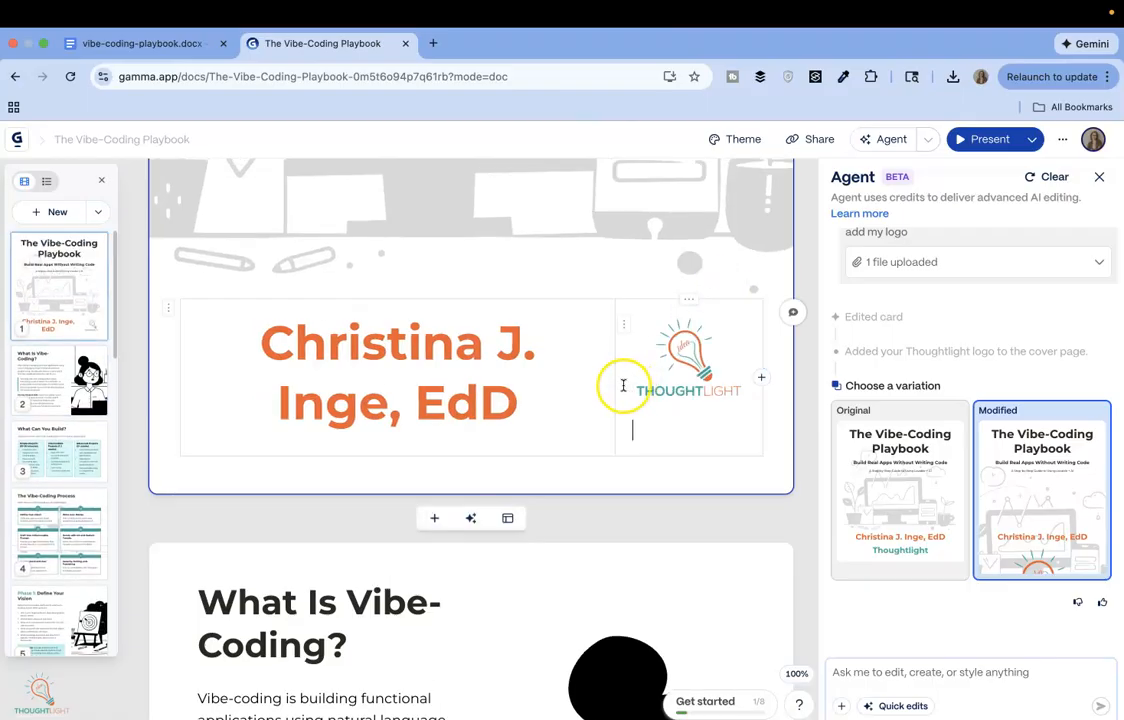
# Widen the Thoughtlight logo's column and enlarge the logo to fill it beside the author's name
pyautogui.click(628, 425)
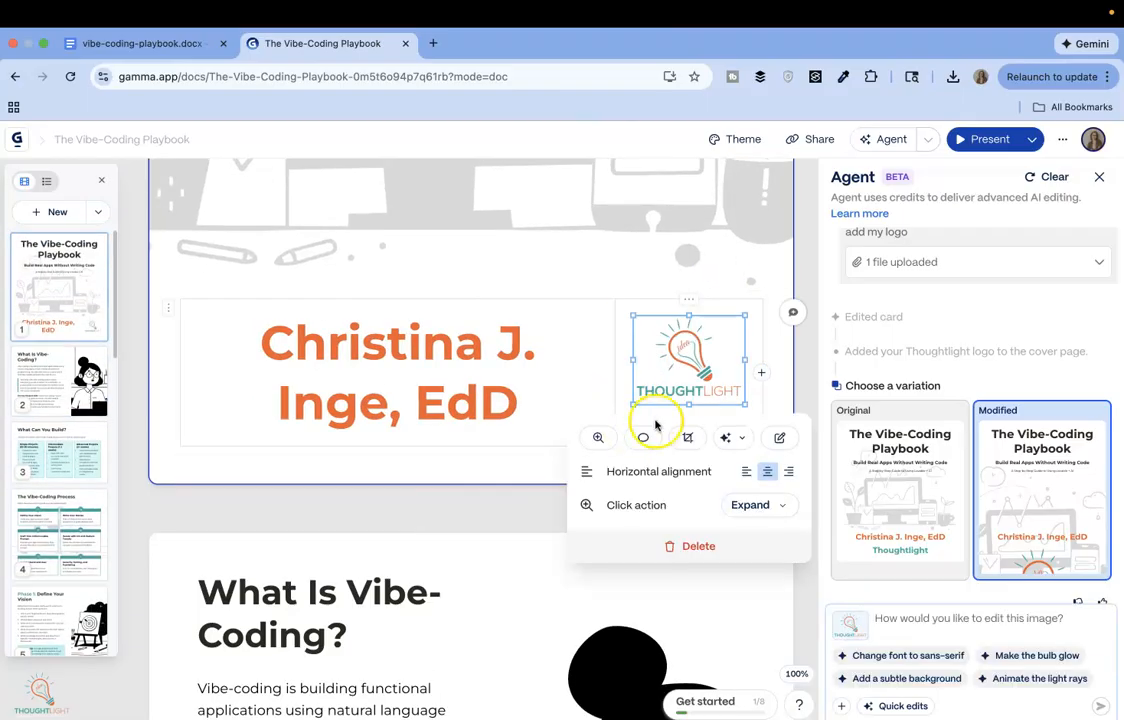
pyautogui.click(552, 386)
pyautogui.click(656, 394)
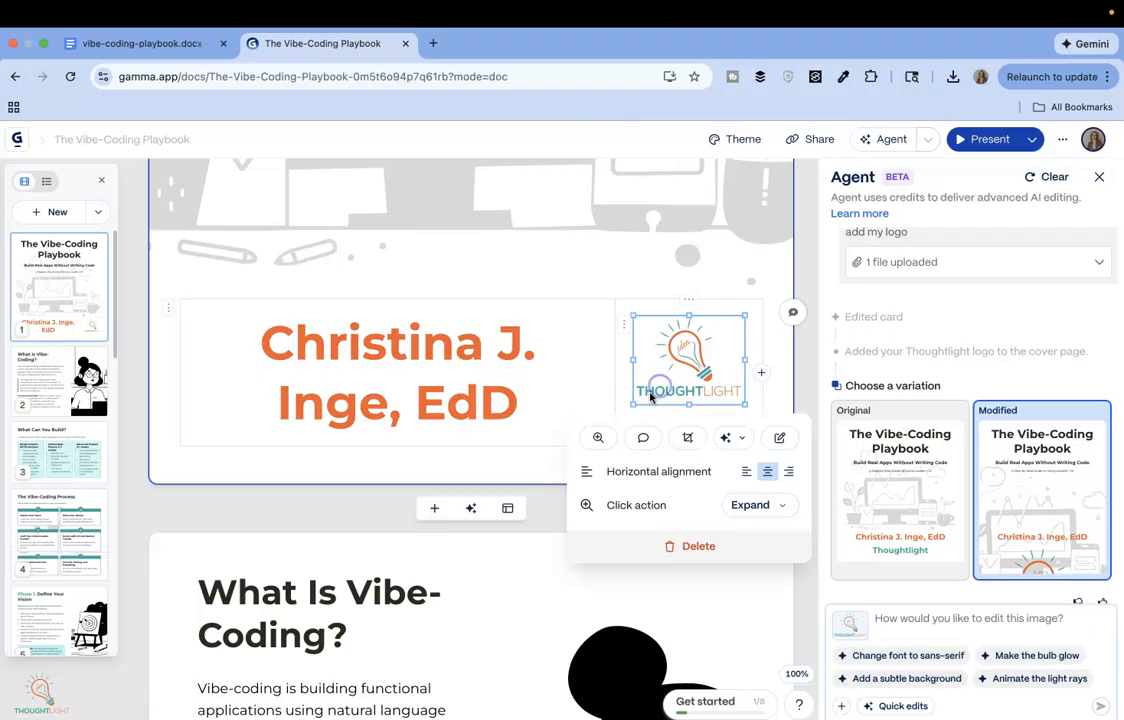
pyautogui.moveTo(633, 404); pyautogui.dragTo(565, 384)
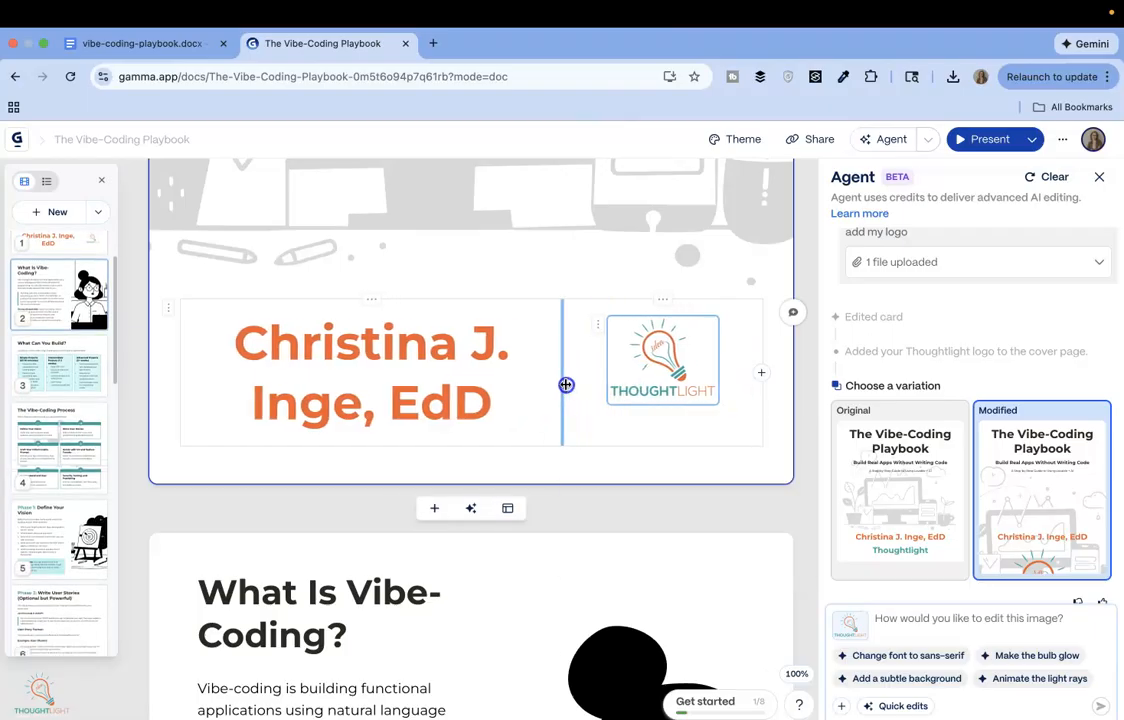
pyautogui.click(631, 397)
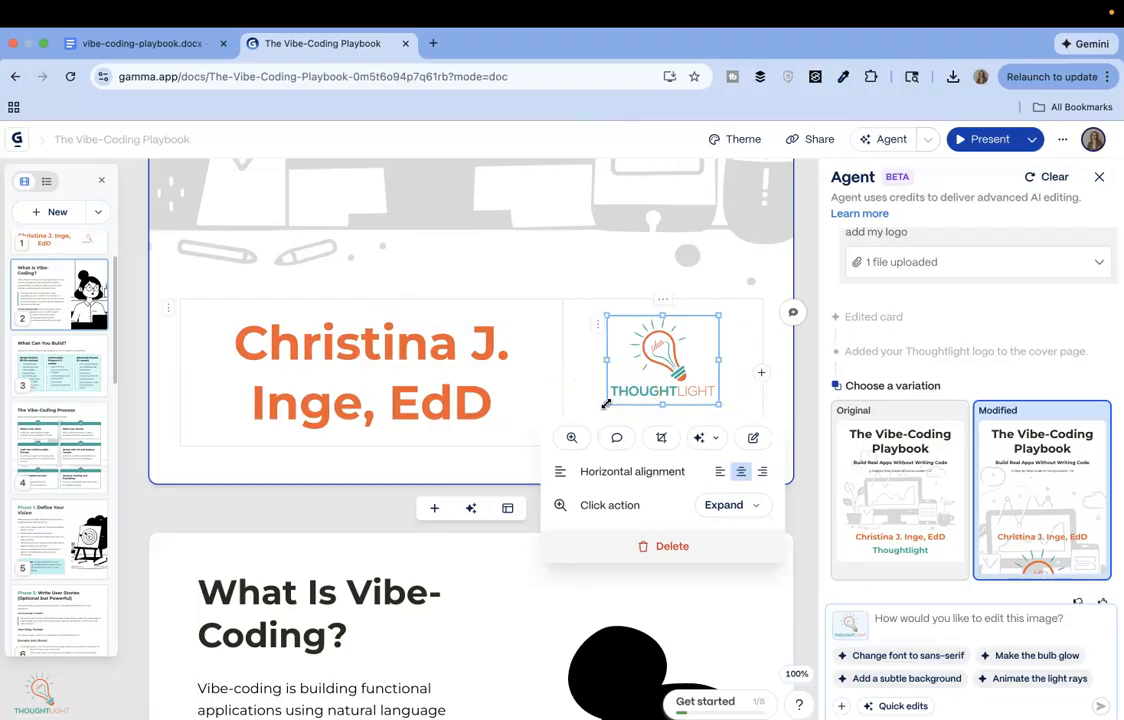
pyautogui.moveTo(605, 405); pyautogui.dragTo(562, 454)
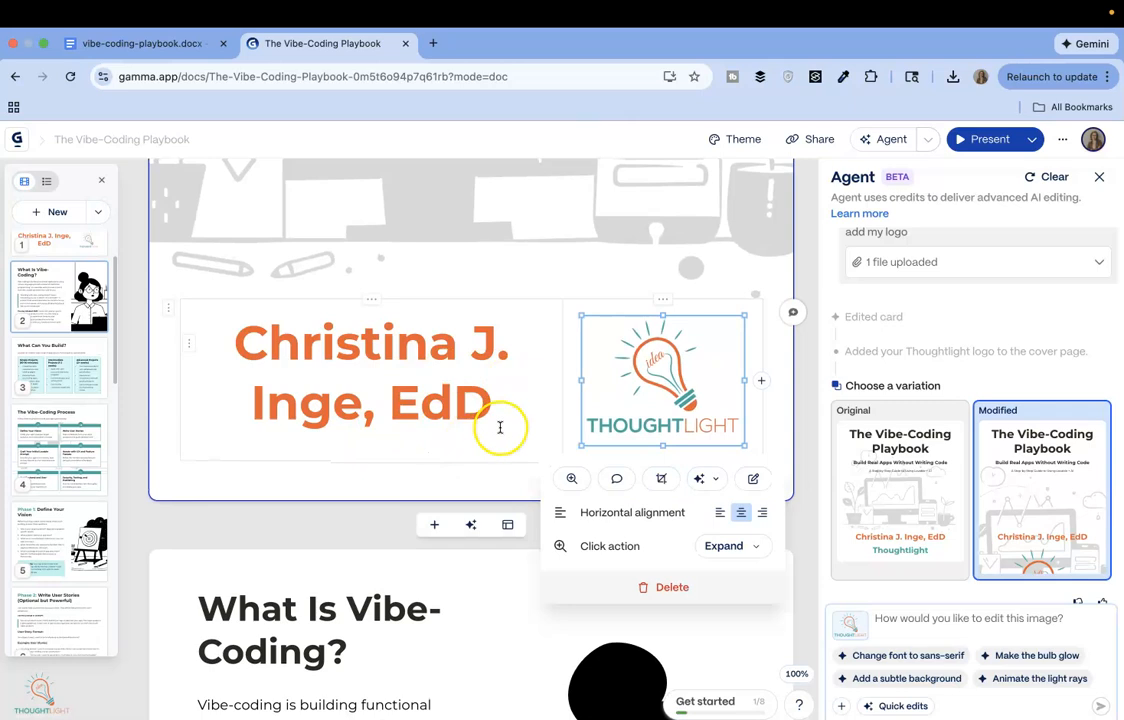
pyautogui.click(645, 246)
# Color the cover subtitle "Build Real Apps Without Writing Code" with the theme's orange
pyautogui.scroll(5, 645, 246)
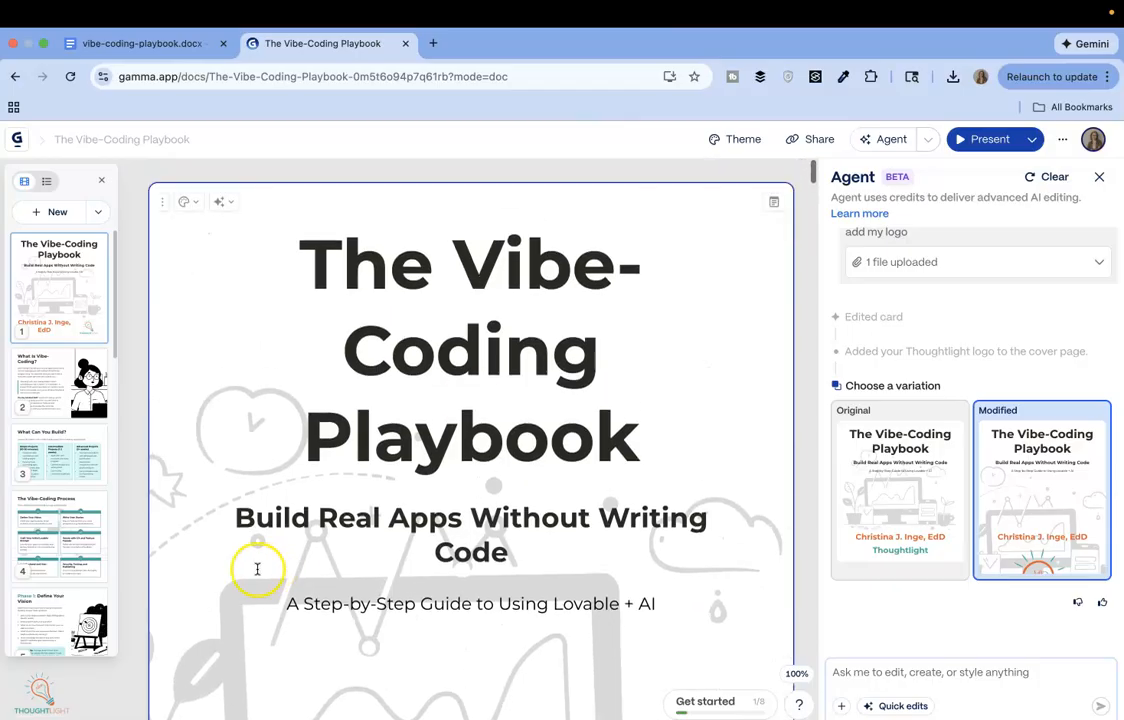
pyautogui.moveTo(234, 515); pyautogui.dragTo(633, 549)
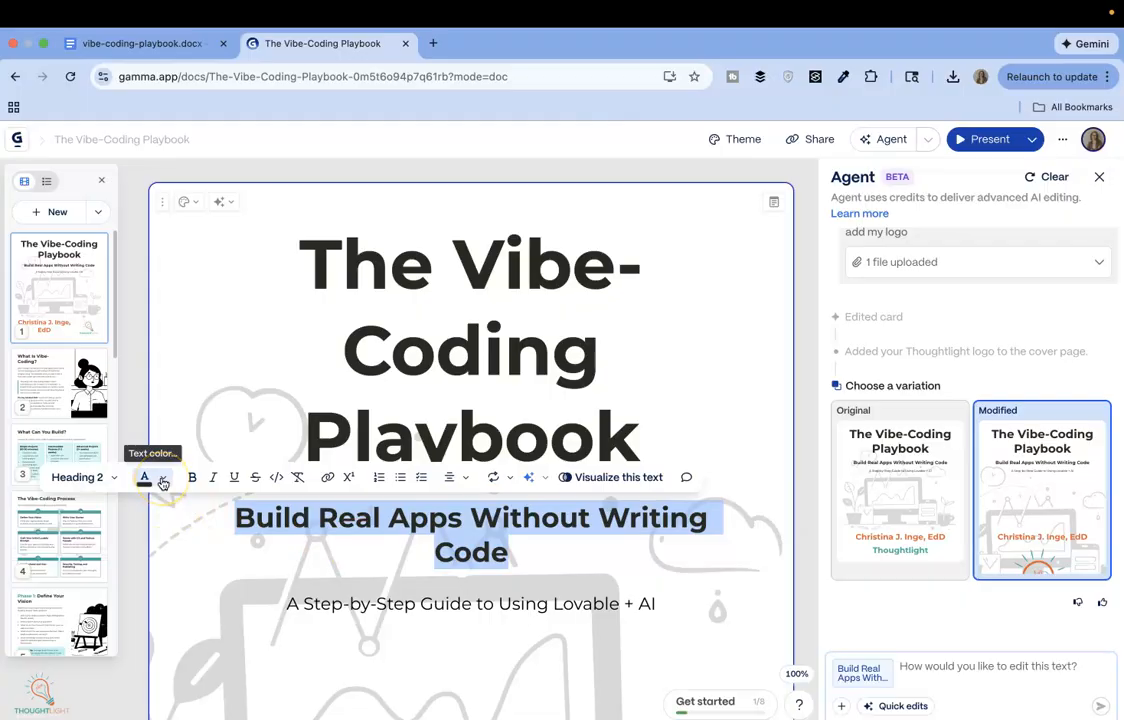
pyautogui.click(163, 483)
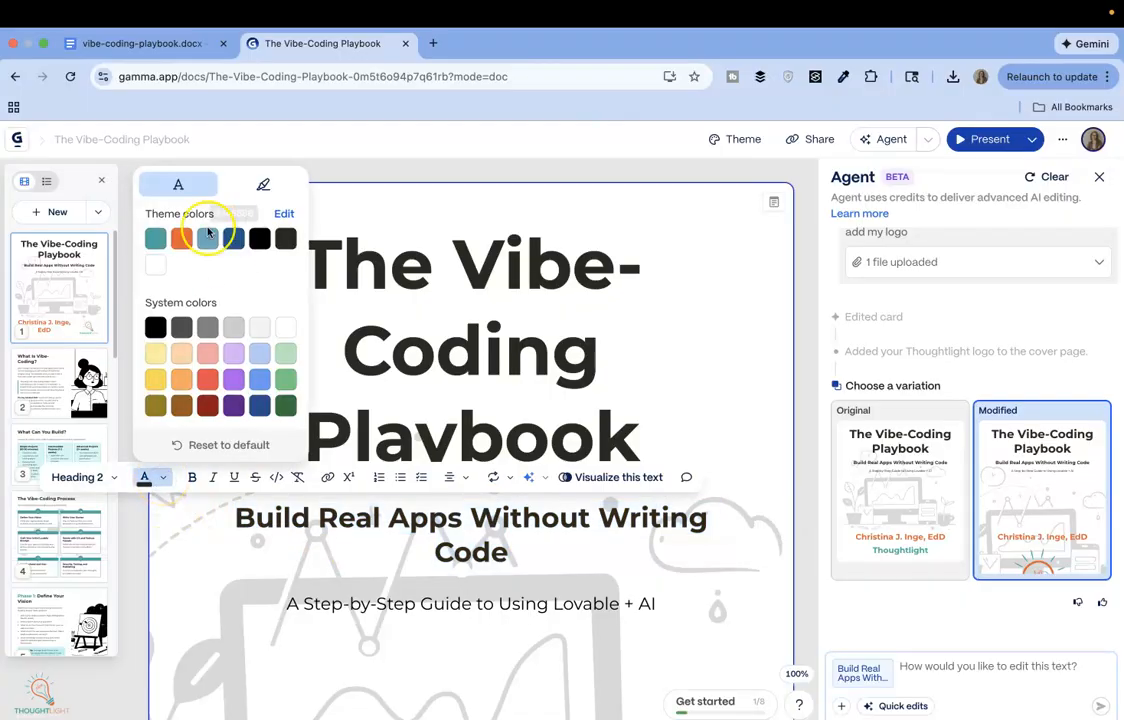
pyautogui.click(181, 238)
pyautogui.click(311, 601)
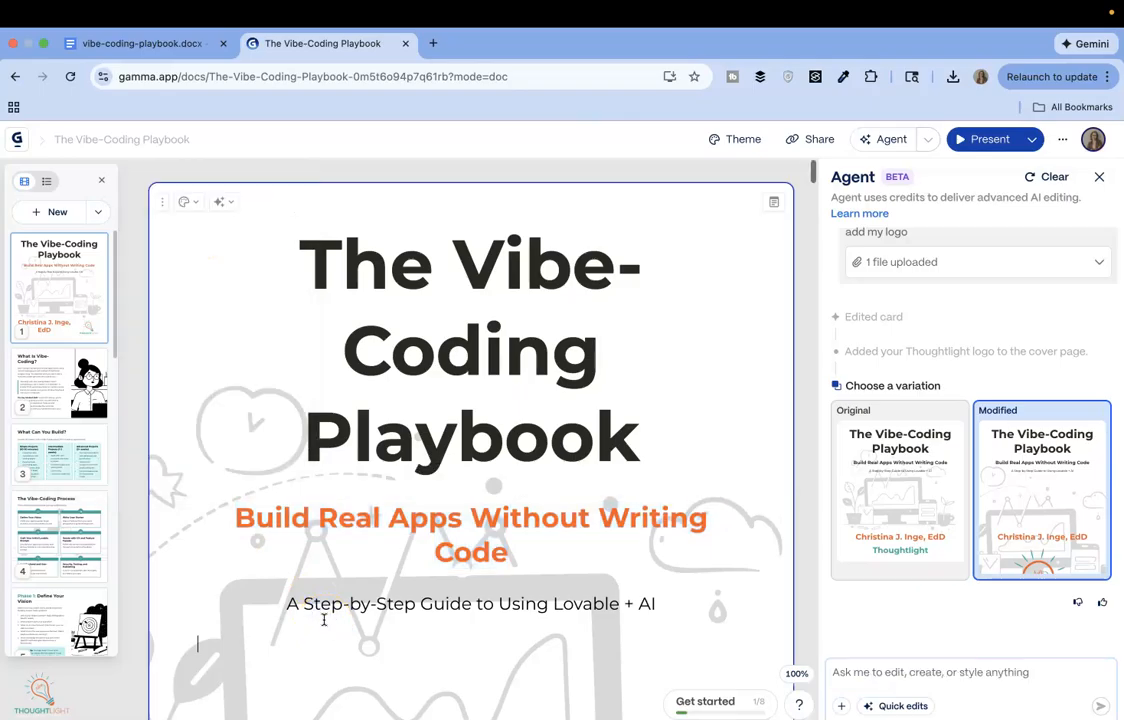
# Color the cover title "The Vibe-Coding Playbook" with the theme's teal
pyautogui.moveTo(298, 255); pyautogui.dragTo(707, 452)
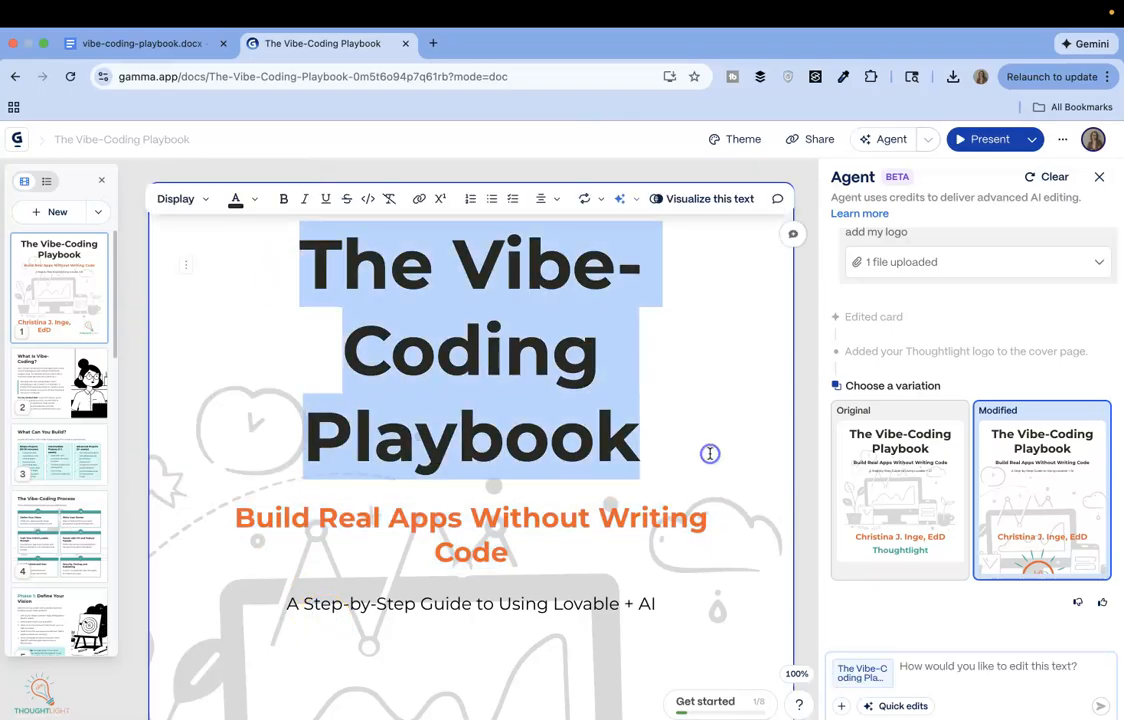
pyautogui.click(251, 198)
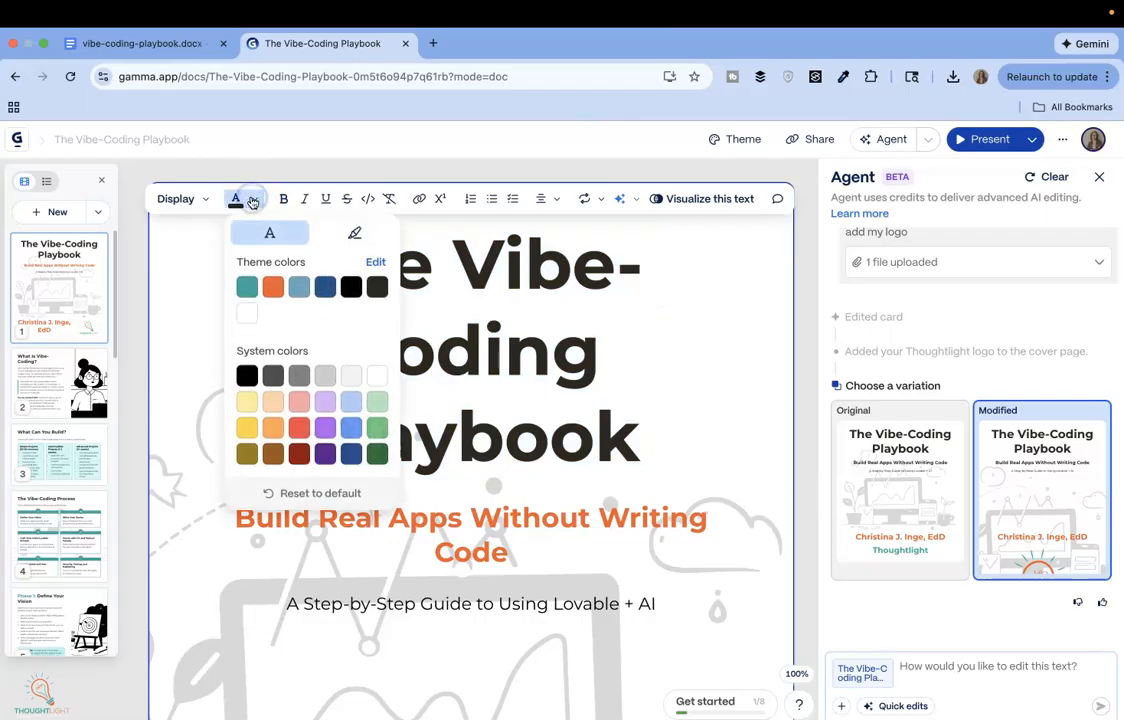
pyautogui.click(250, 289)
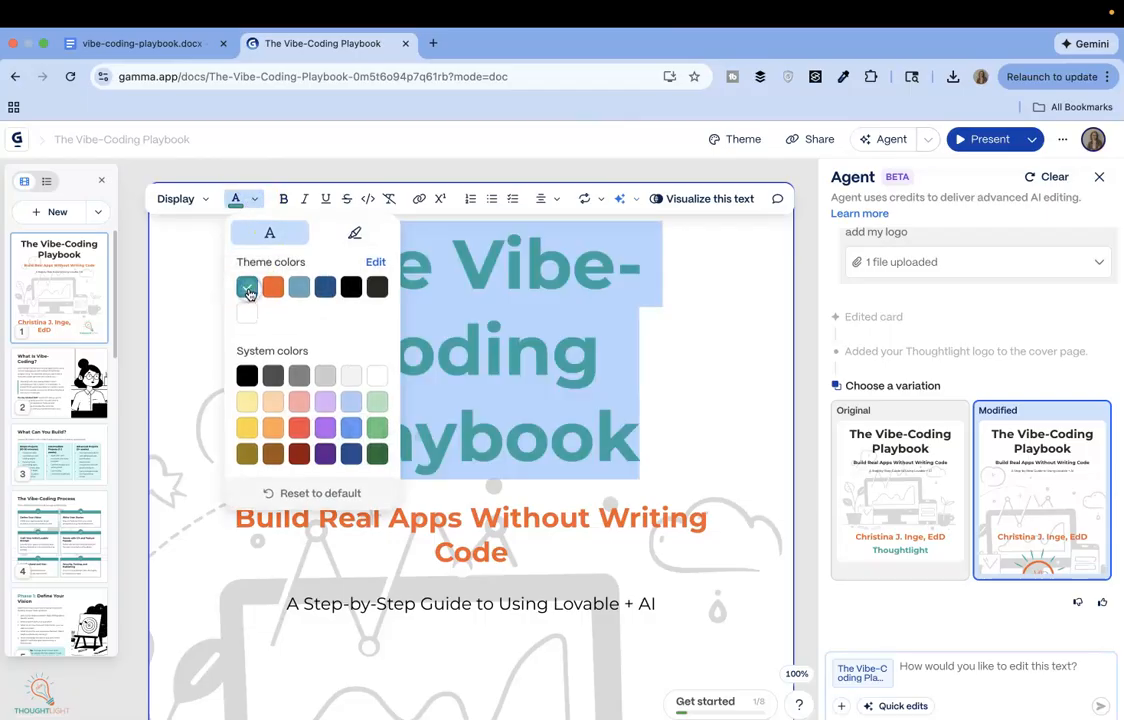
pyautogui.click(731, 407)
# Check which text styles and heading sizes are available for the cover title
pyautogui.moveTo(303, 266); pyautogui.dragTo(647, 429)
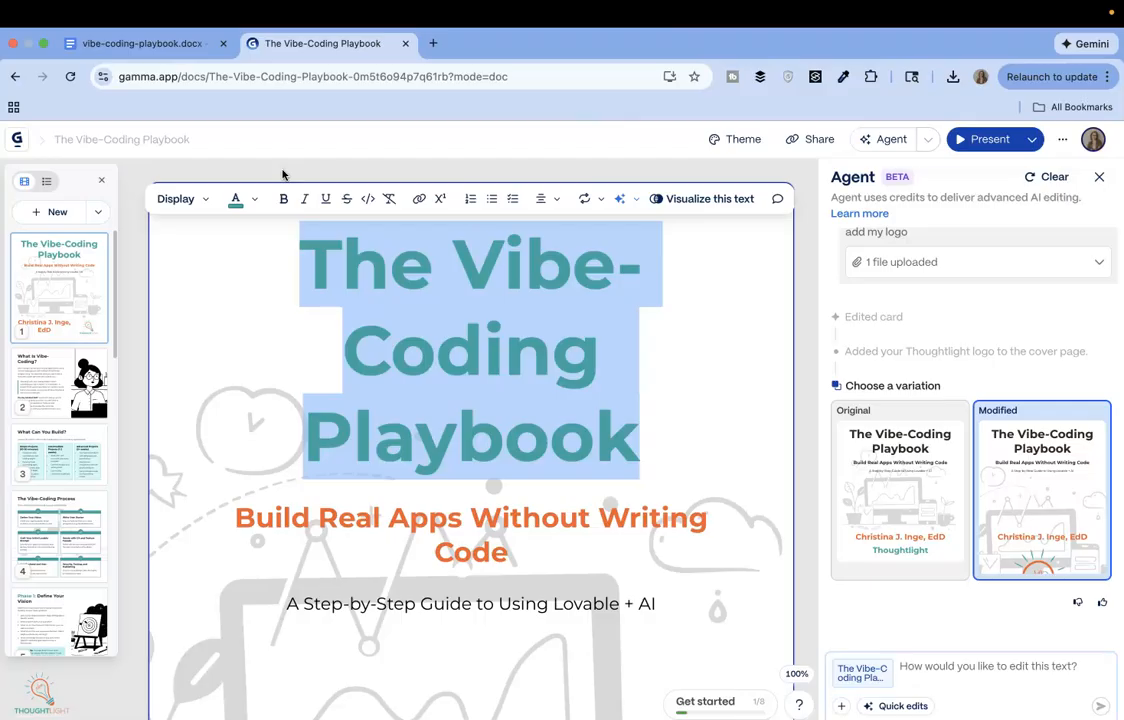
pyautogui.click(206, 199)
pyautogui.scroll(-3, 217, 430)
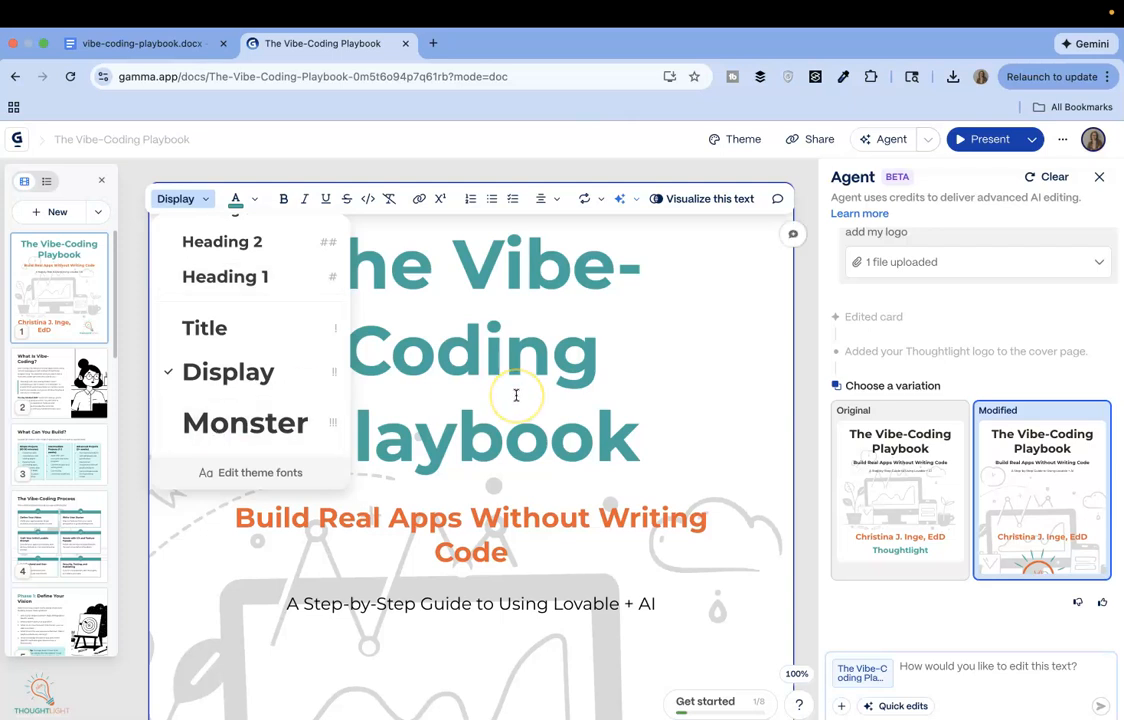
pyautogui.click(630, 371)
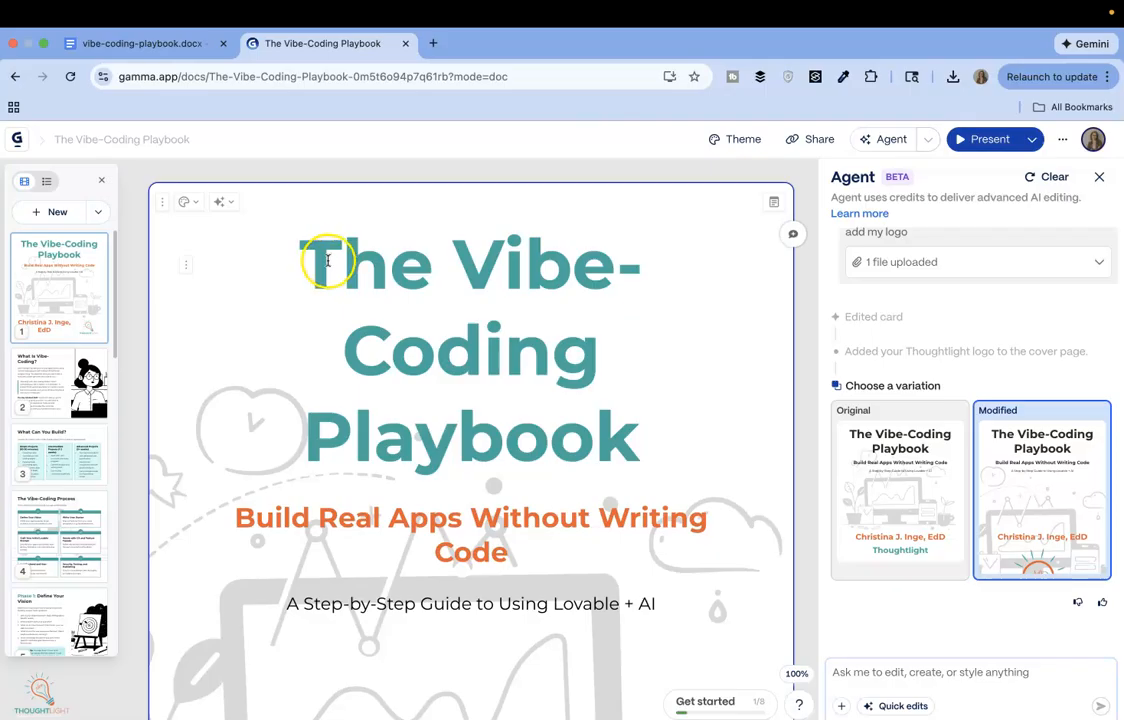
# Look through the finished cover, the "What Is Vibe-Coding?" card and the thumbnails of the remaining cards
pyautogui.scroll(-4, 319, 354)
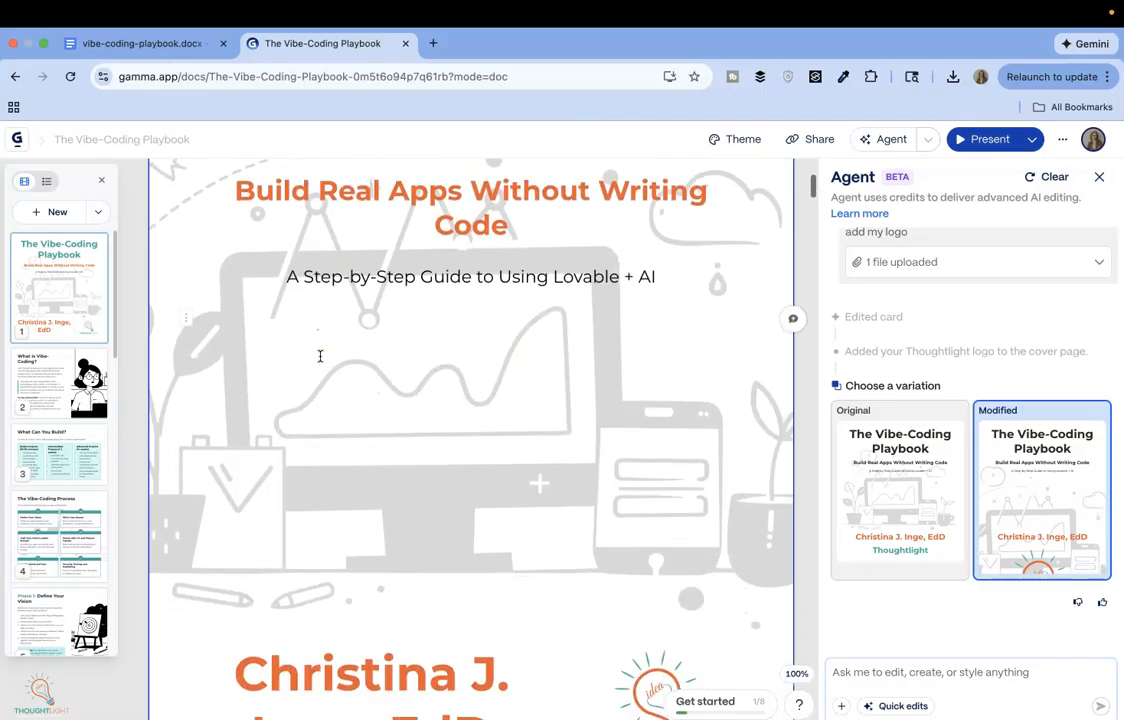
pyautogui.click(58, 393)
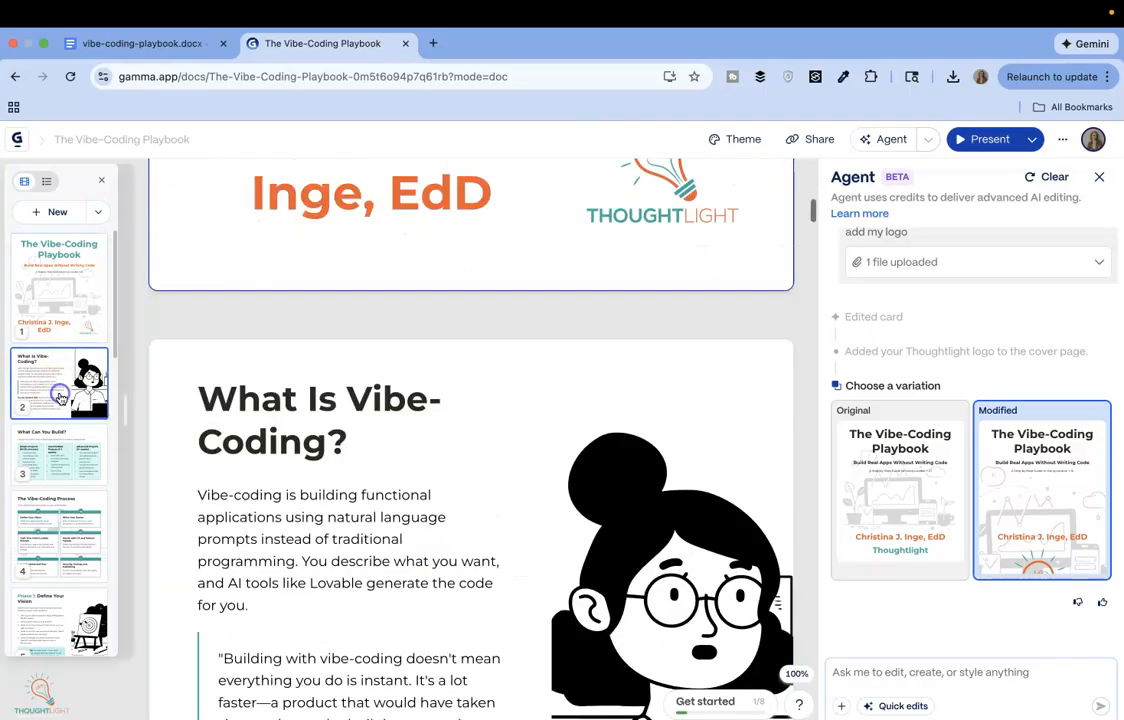
pyautogui.scroll(-5, 61, 399)
pyautogui.scroll(-5, 60, 397)
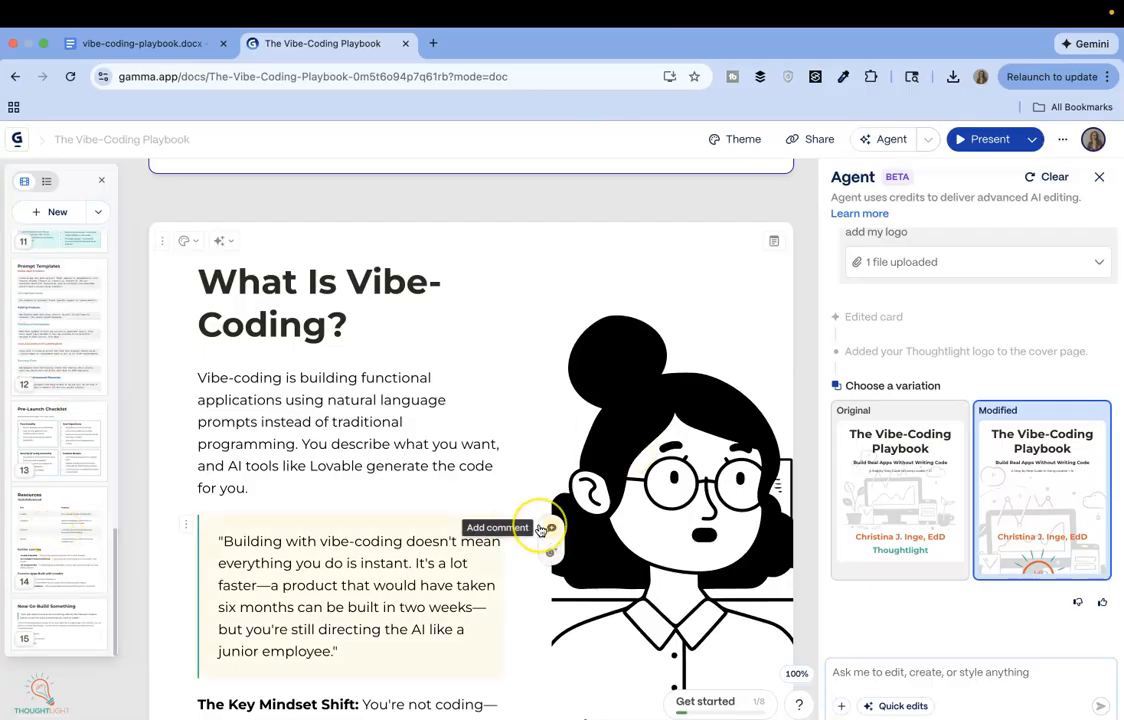
pyautogui.scroll(10, 543, 532)
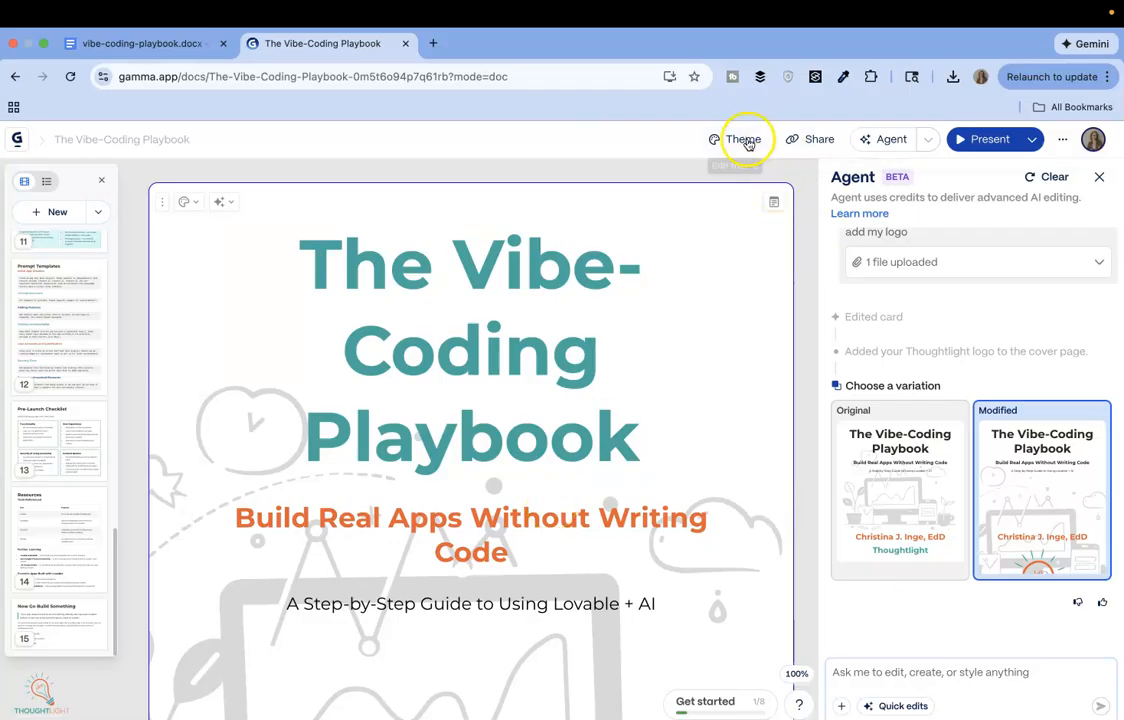
# Export all cards to PDF and save the file as The-Vibe-Coding-Playbook in the Documents folder
pyautogui.click(812, 139)
pyautogui.click(512, 250)
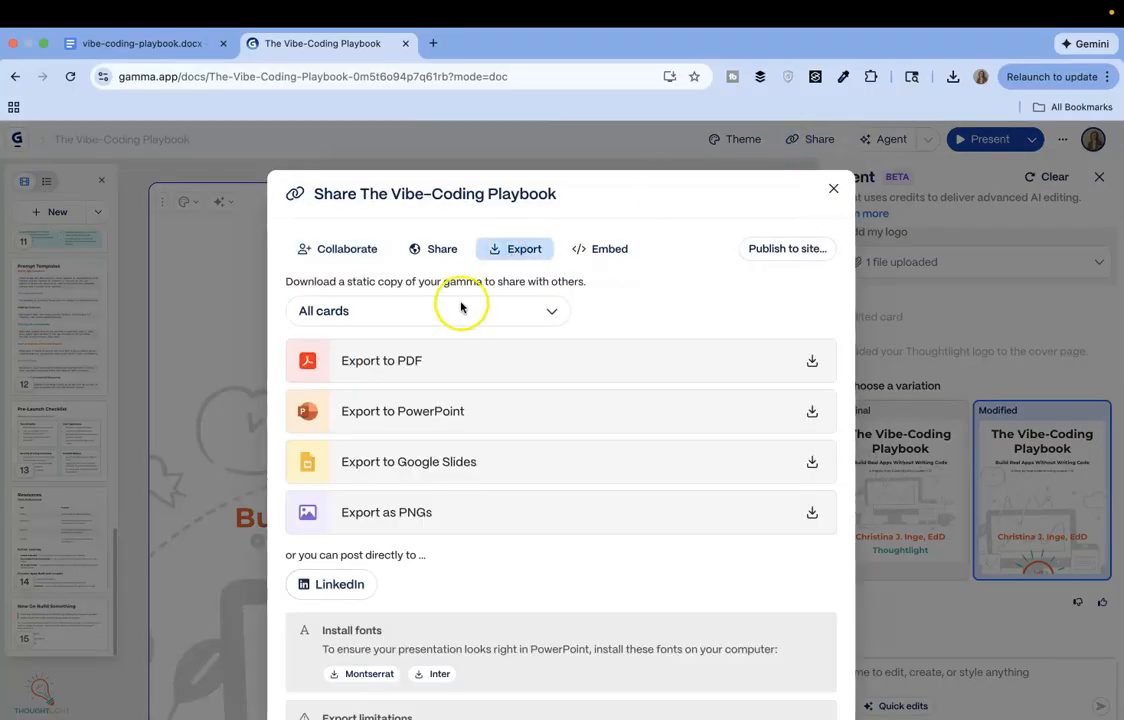
pyautogui.click(421, 364)
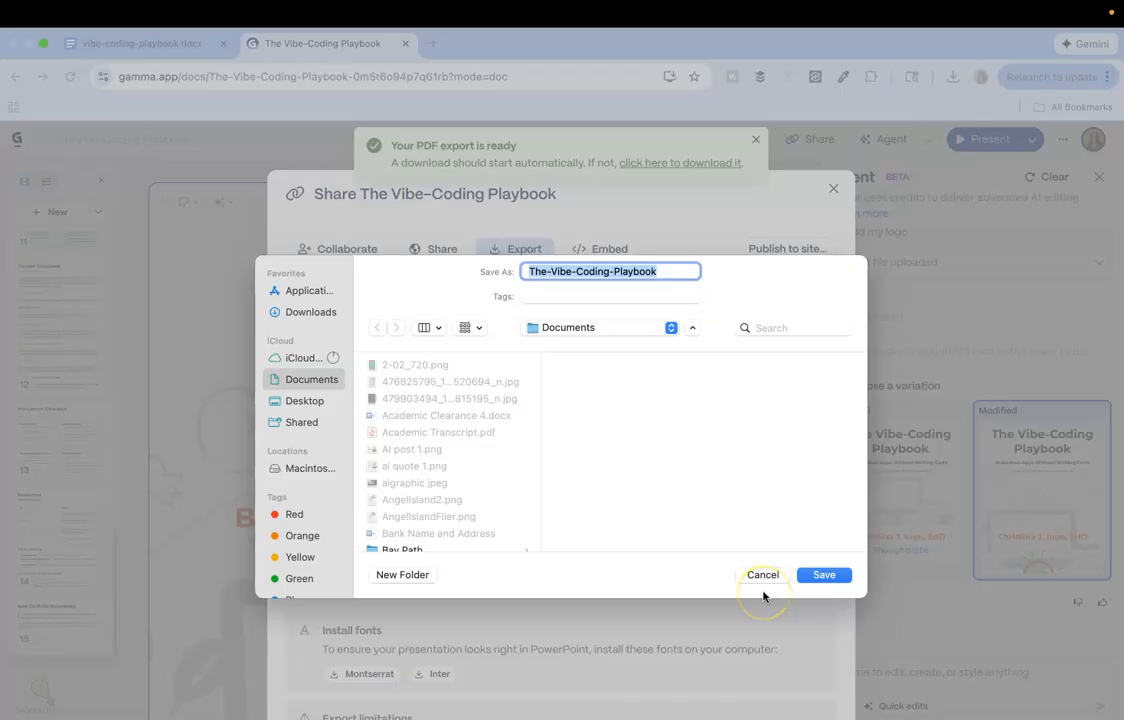
pyautogui.click(824, 577)
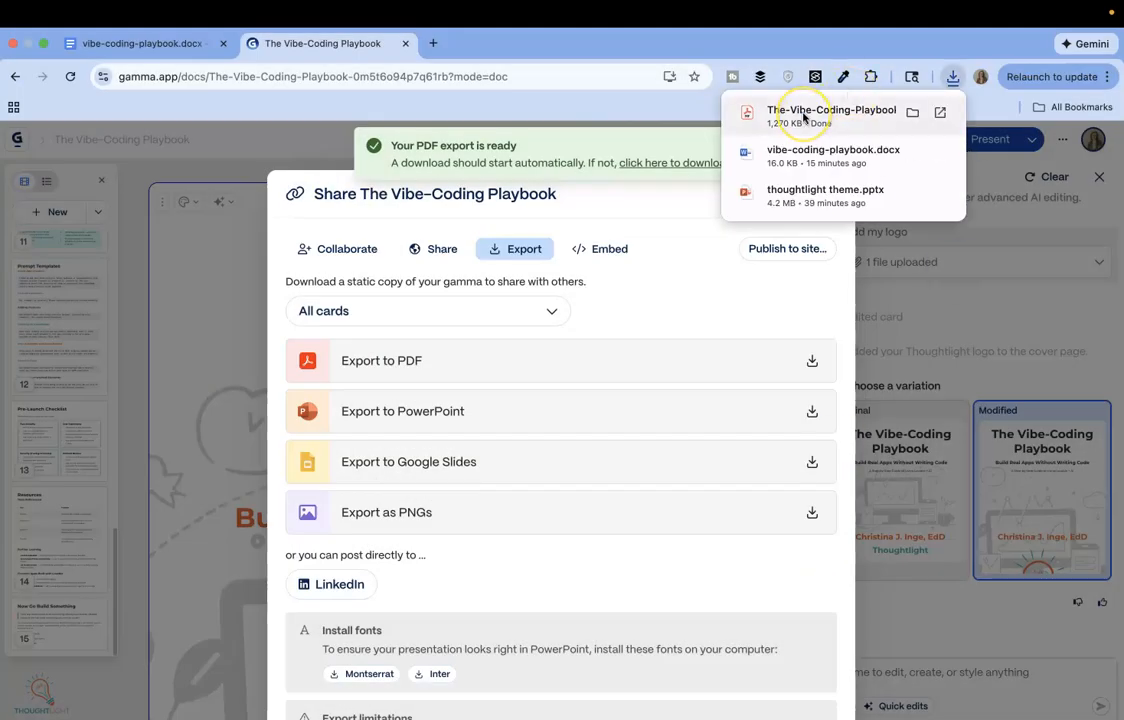
# Open the downloaded The-Vibe-Coding-Playbook PDF and review the layout of its pages
pyautogui.click(804, 117)
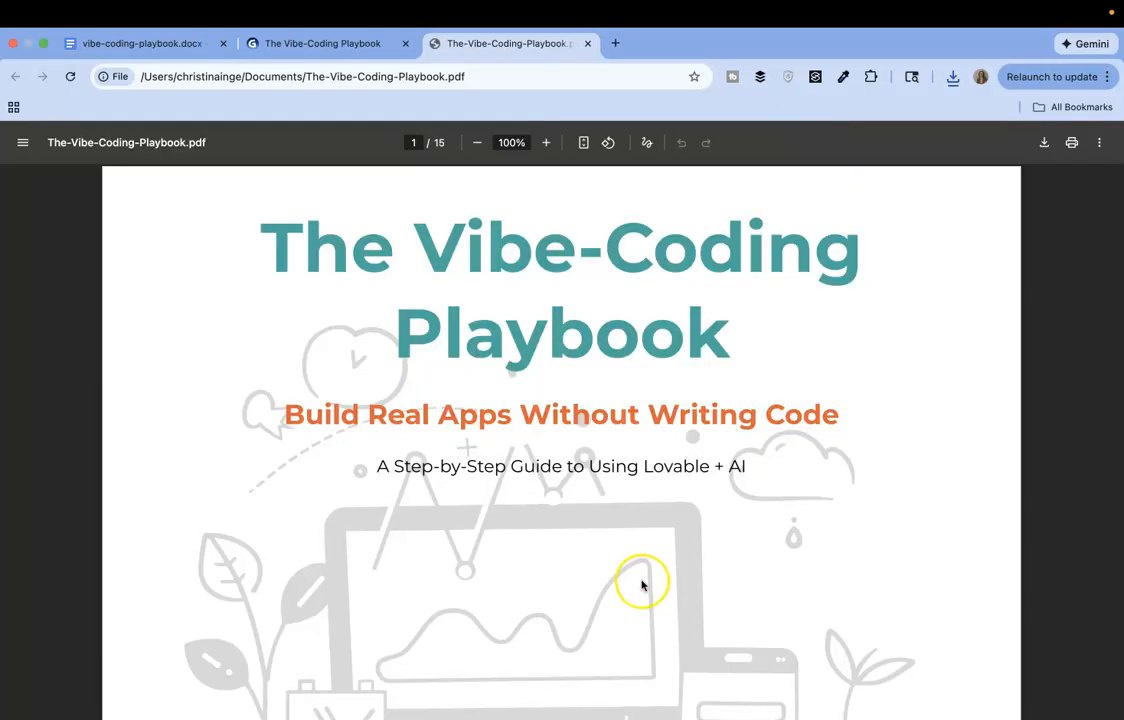
pyautogui.scroll(-20, 642, 585)
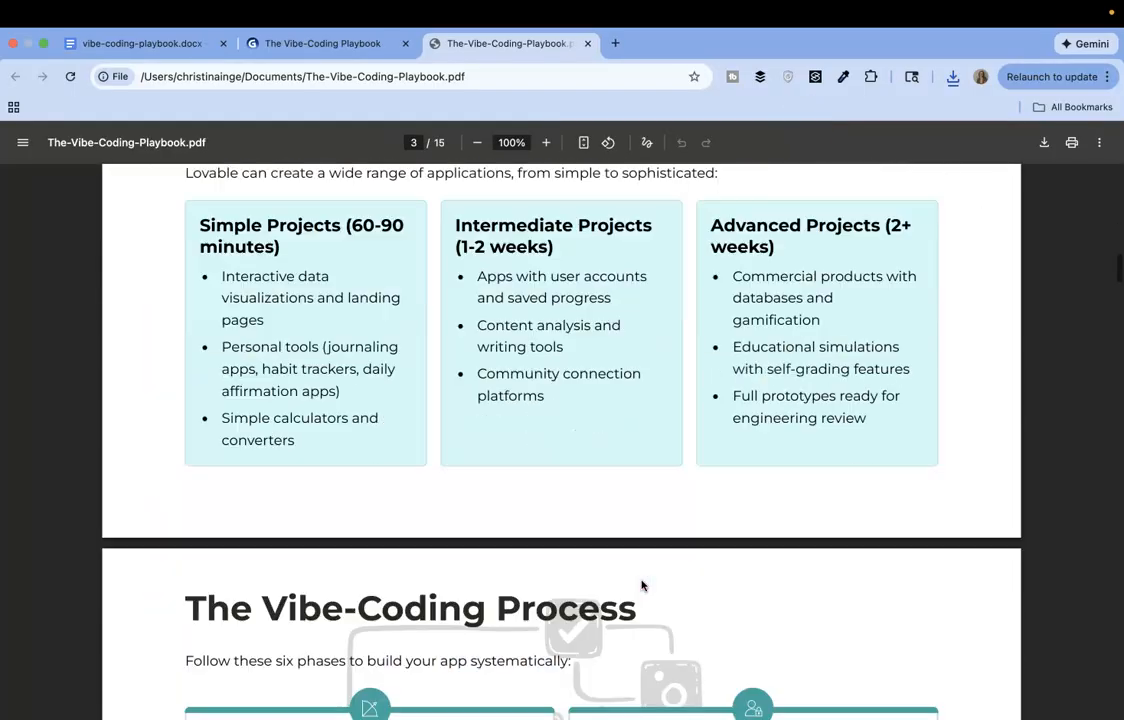
pyautogui.scroll(-20, 642, 585)
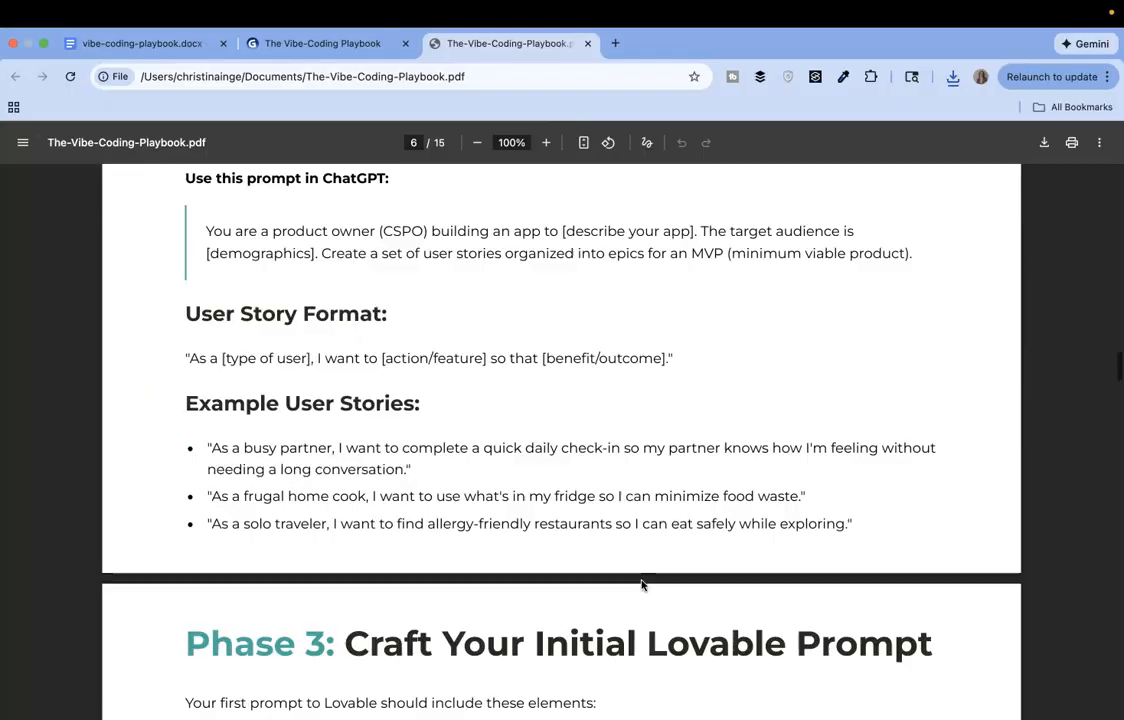
pyautogui.scroll(-20, 642, 585)
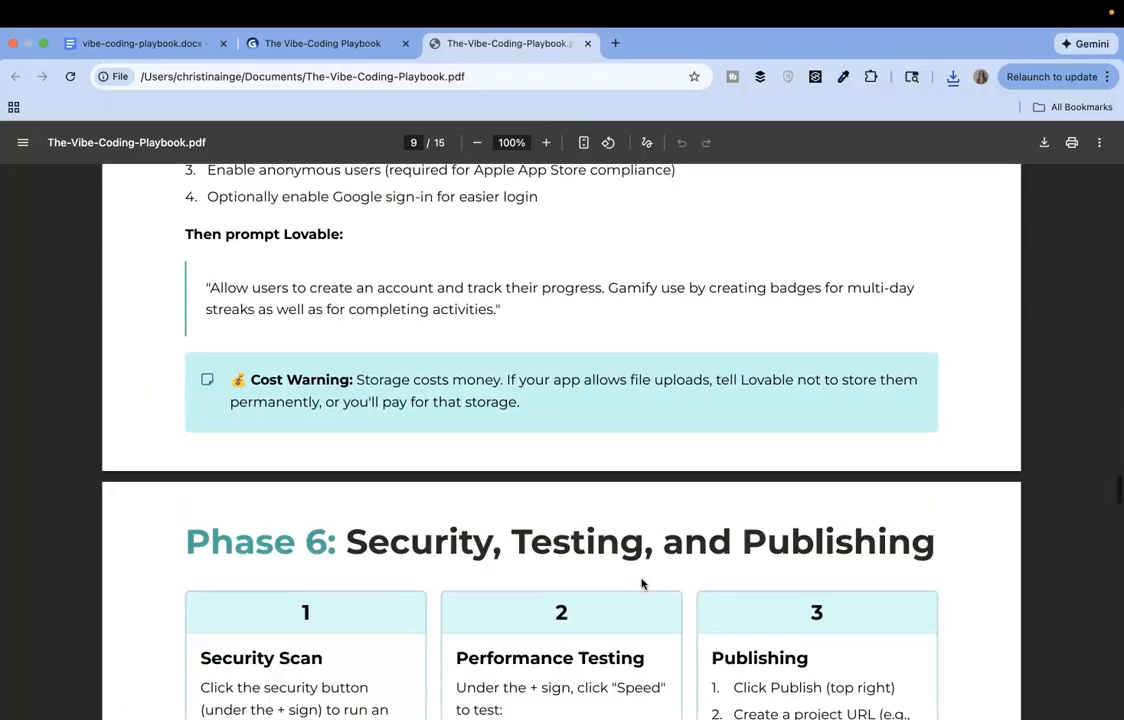
pyautogui.scroll(-20, 642, 585)
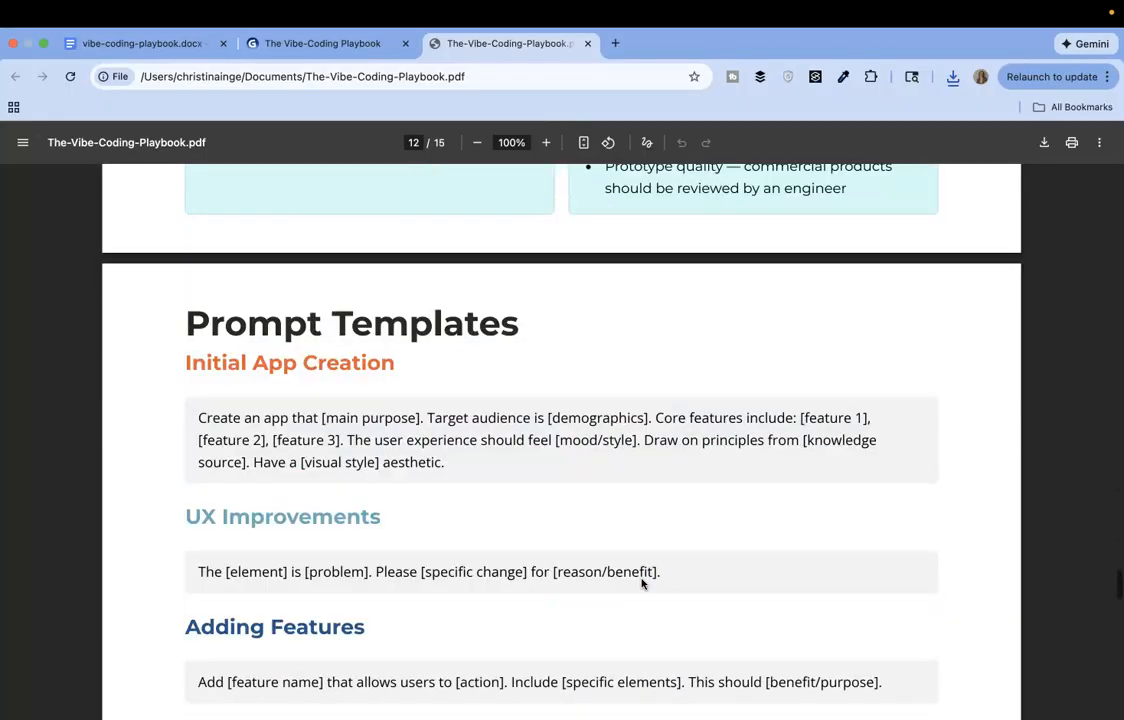
# Check the PDF's remaining pages from "Prompt Templates" to "Now Go Build Something", and return to the first page to examine the cover
pyautogui.scroll(-20, 642, 585)
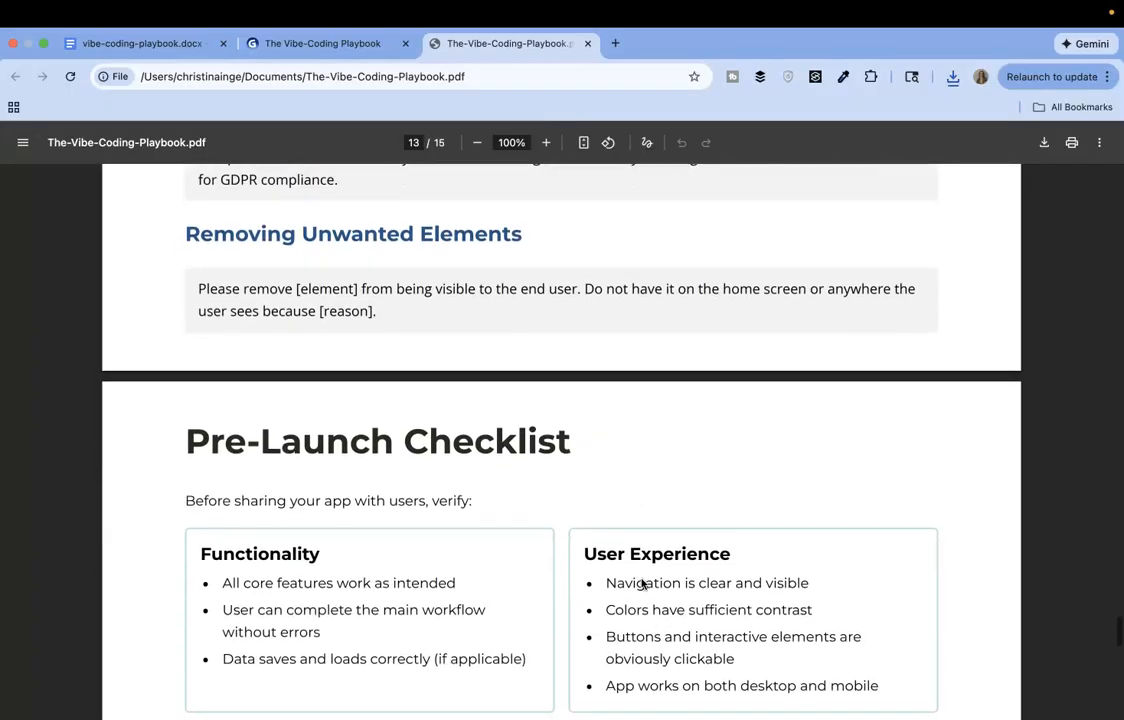
pyautogui.scroll(-18, 642, 585)
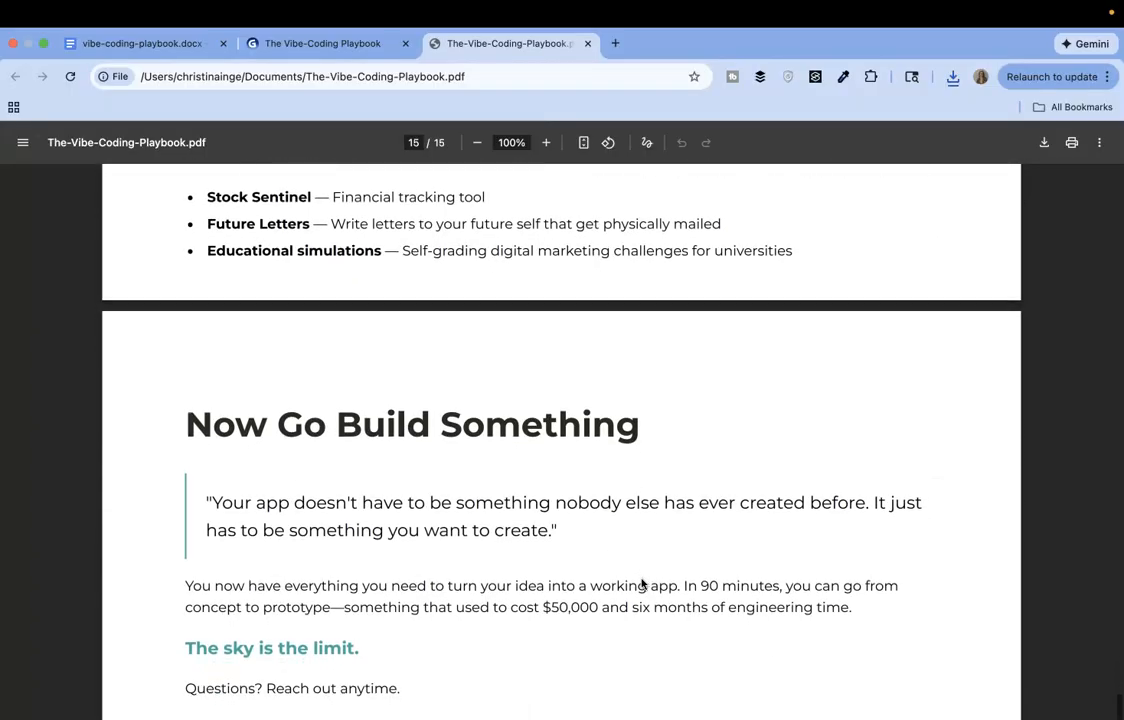
pyautogui.scroll(20, 642, 585)
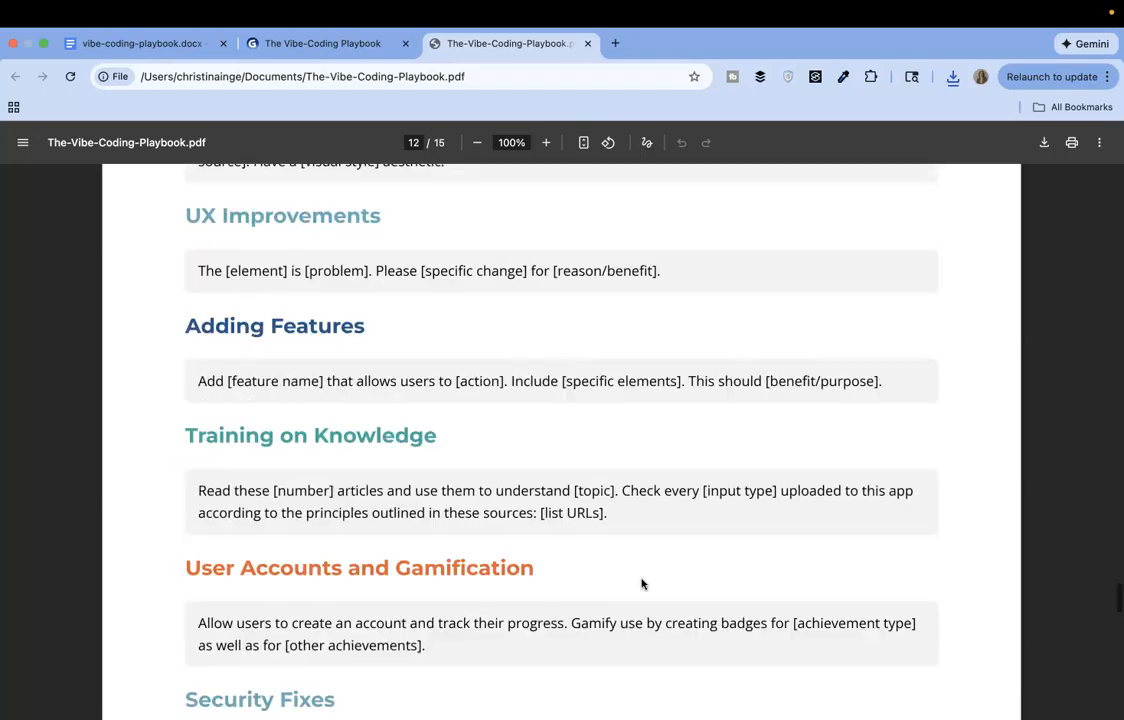
pyautogui.scroll(15, 642, 585)
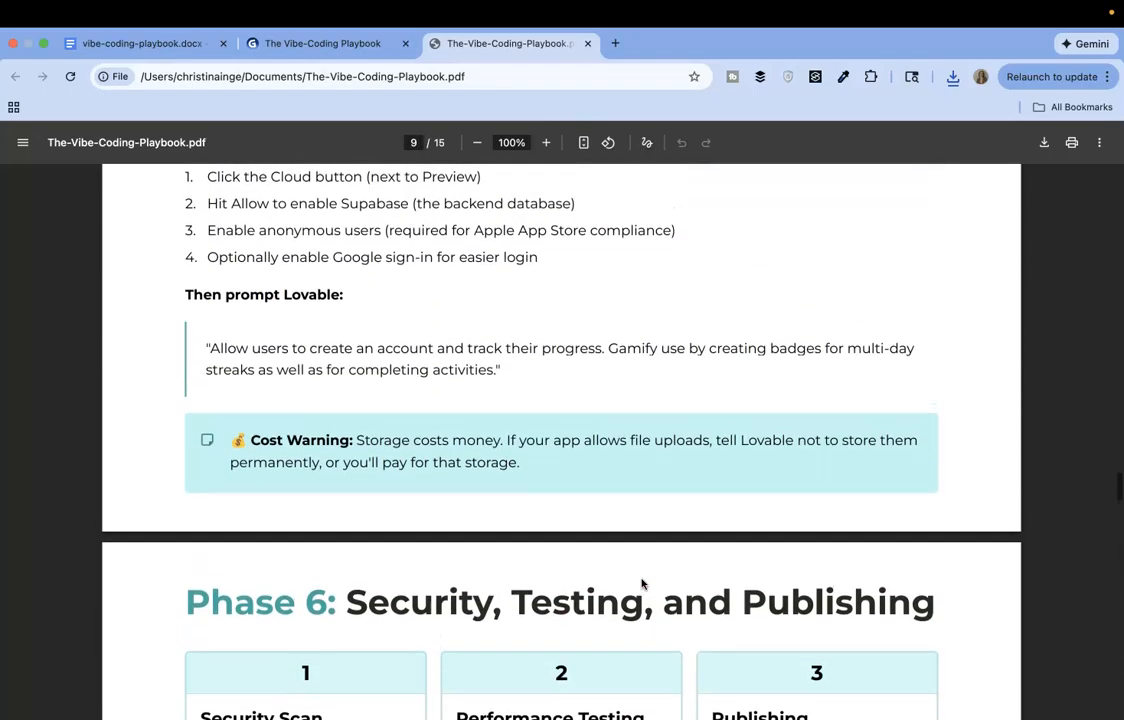
pyautogui.scroll(20, 642, 585)
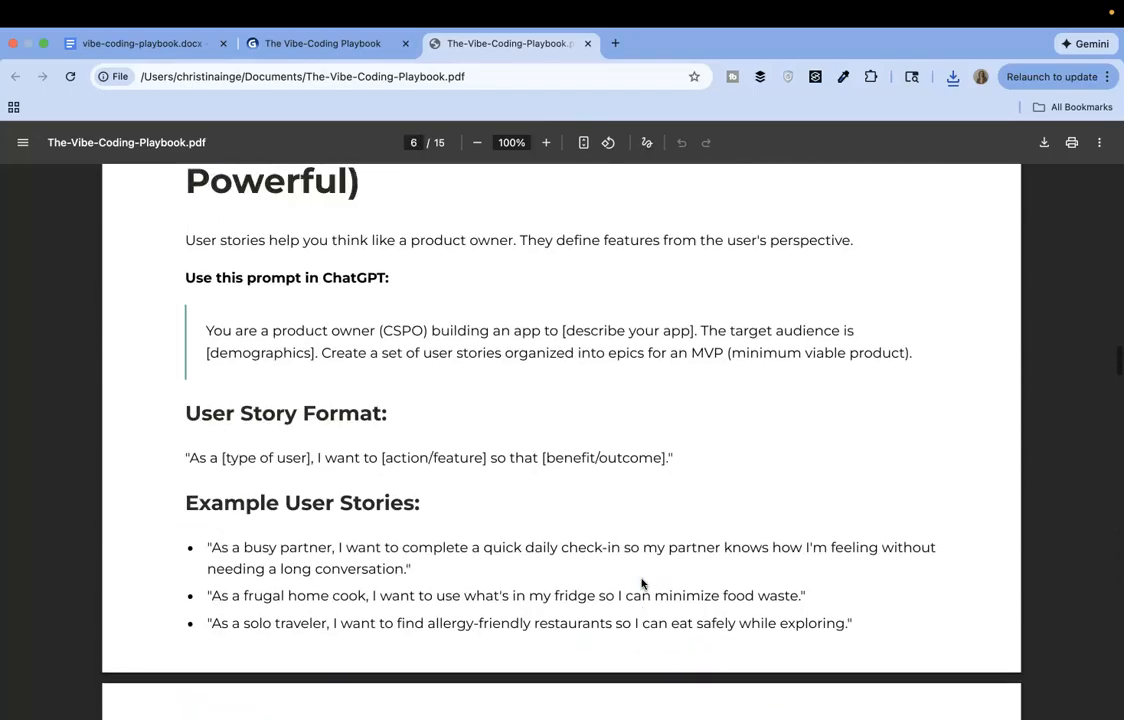
pyautogui.scroll(20, 642, 585)
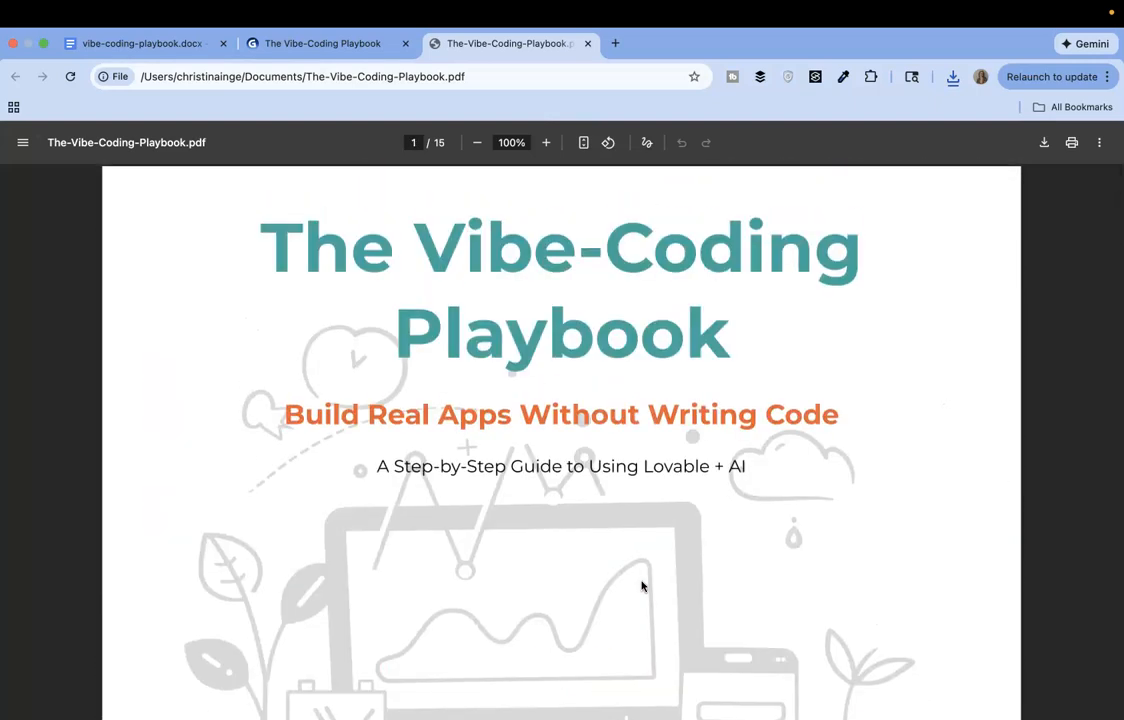
pyautogui.scroll(-5, 642, 585)
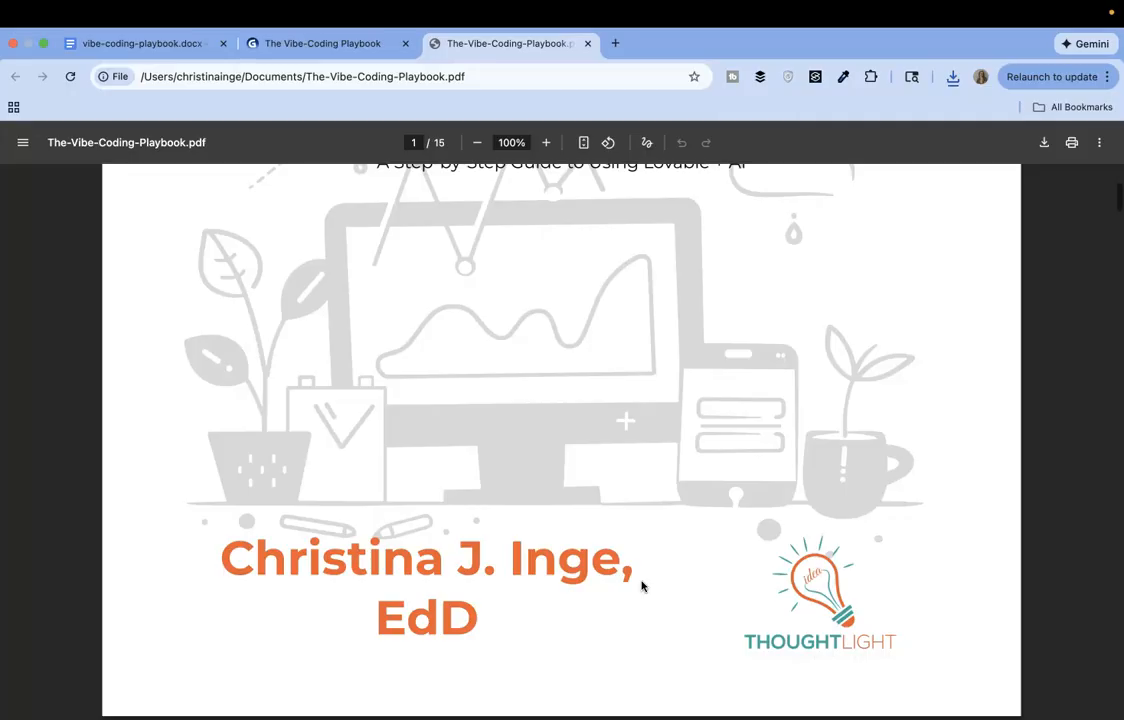
pyautogui.scroll(5, 642, 585)
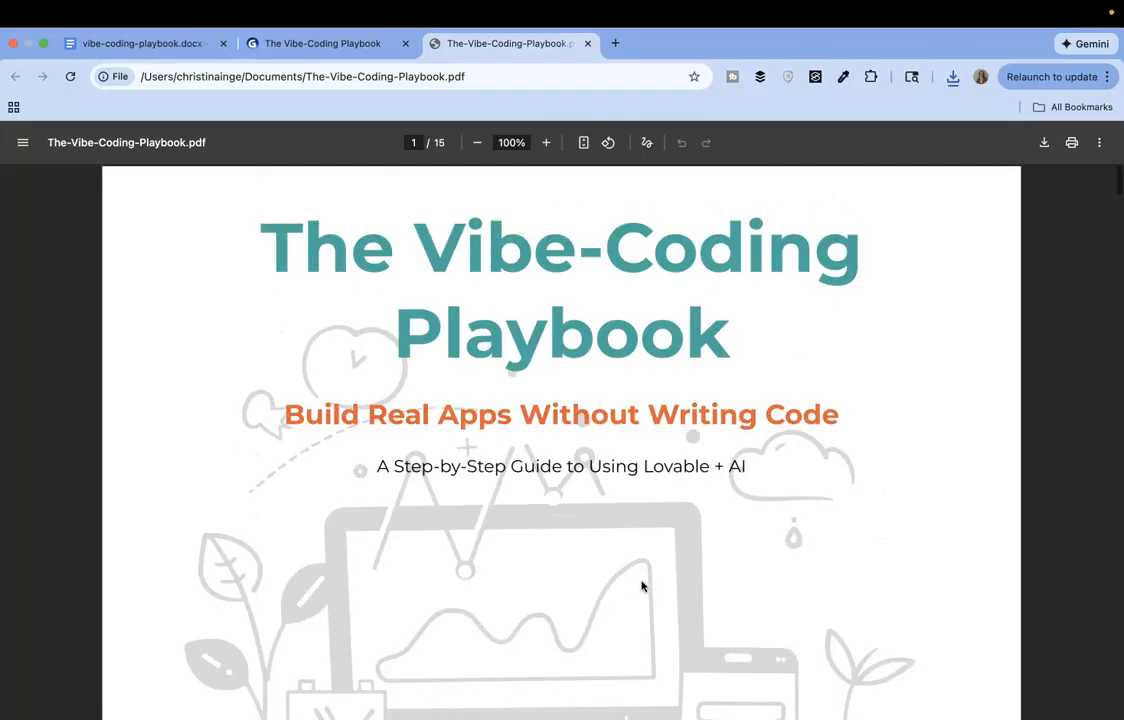